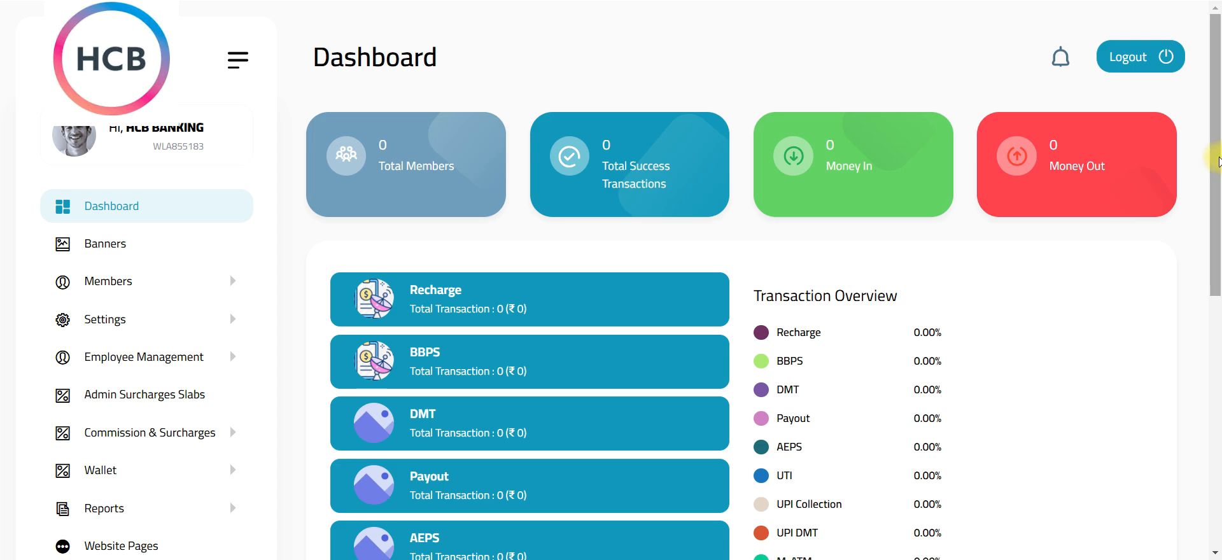
# Step: Open the Packages list in the admin settings
pyautogui.moveTo(1217, 159); pyautogui.dragTo(1217, 98)
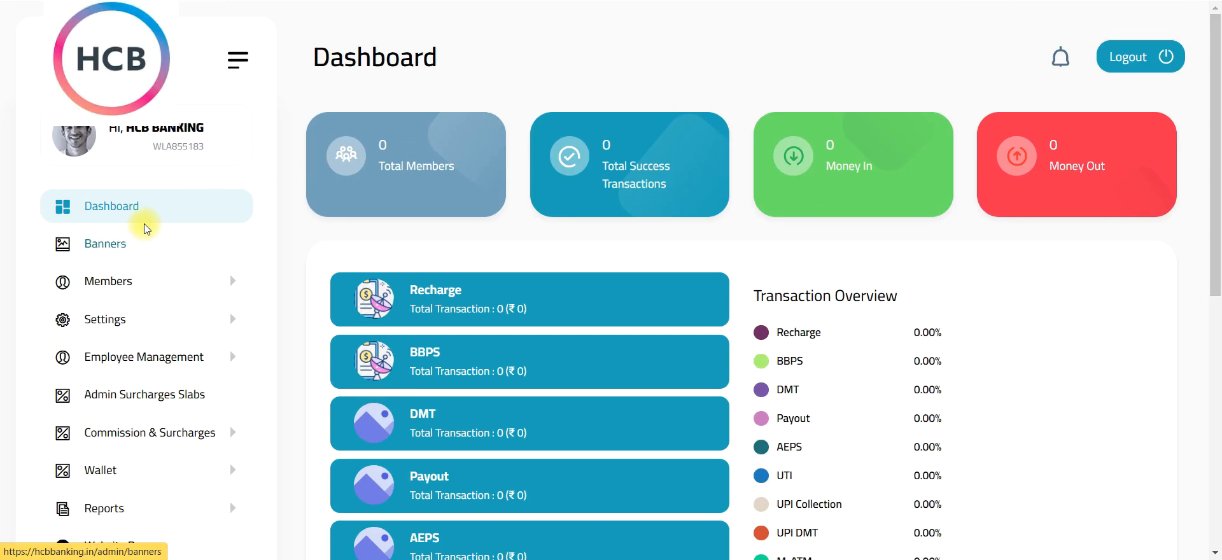
pyautogui.click(156, 281)
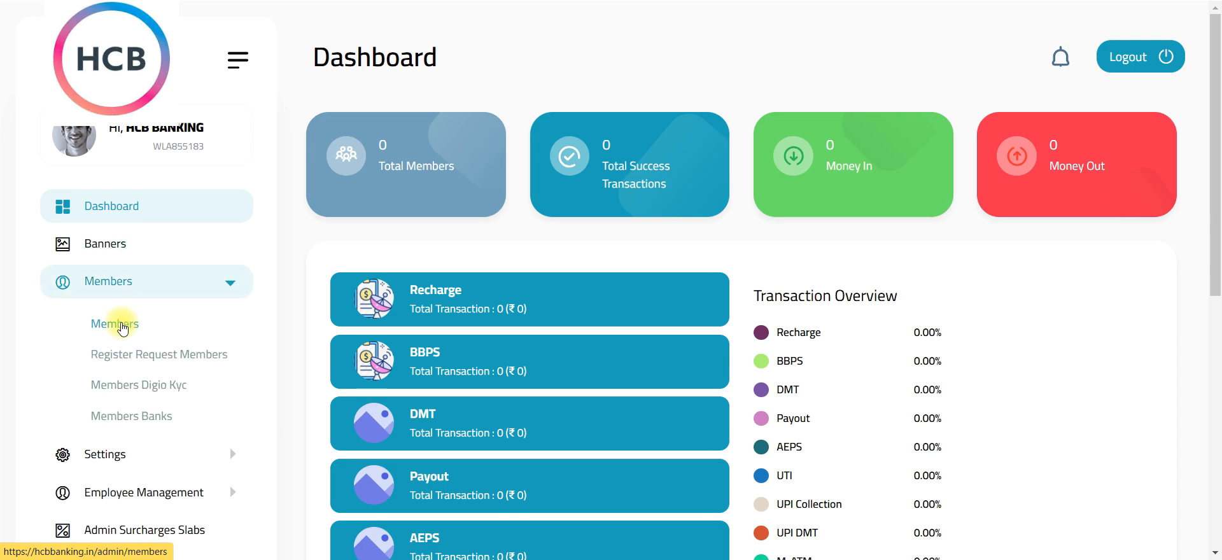
pyautogui.scroll(-3, 127, 333)
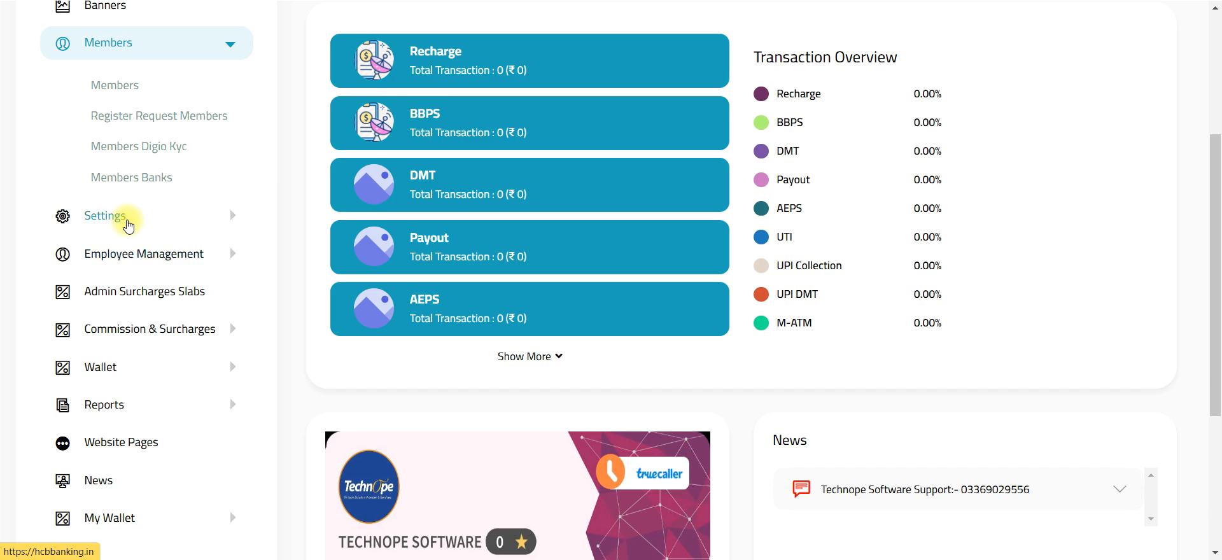
pyautogui.click(127, 223)
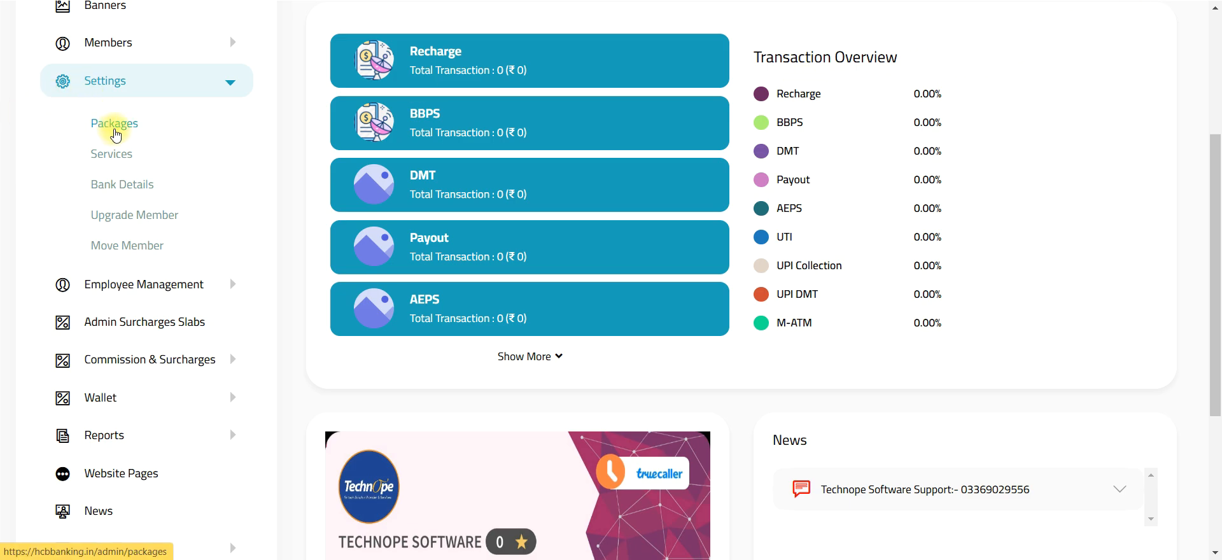
pyautogui.click(114, 130)
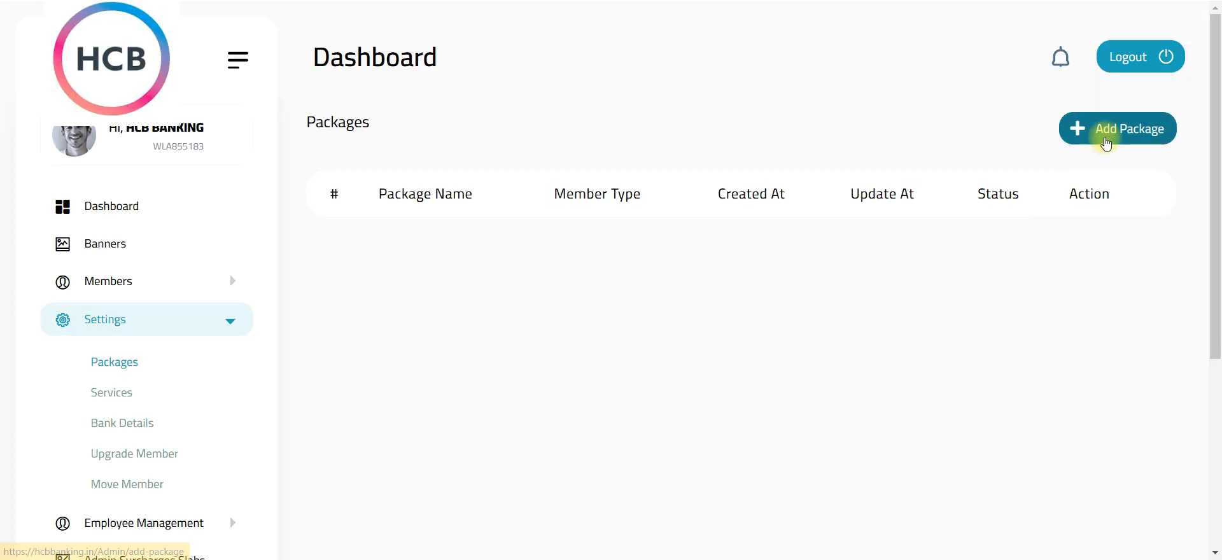
# Step: Add a package named "free RT" for the Retailer member type and enable its status
pyautogui.click(1106, 141)
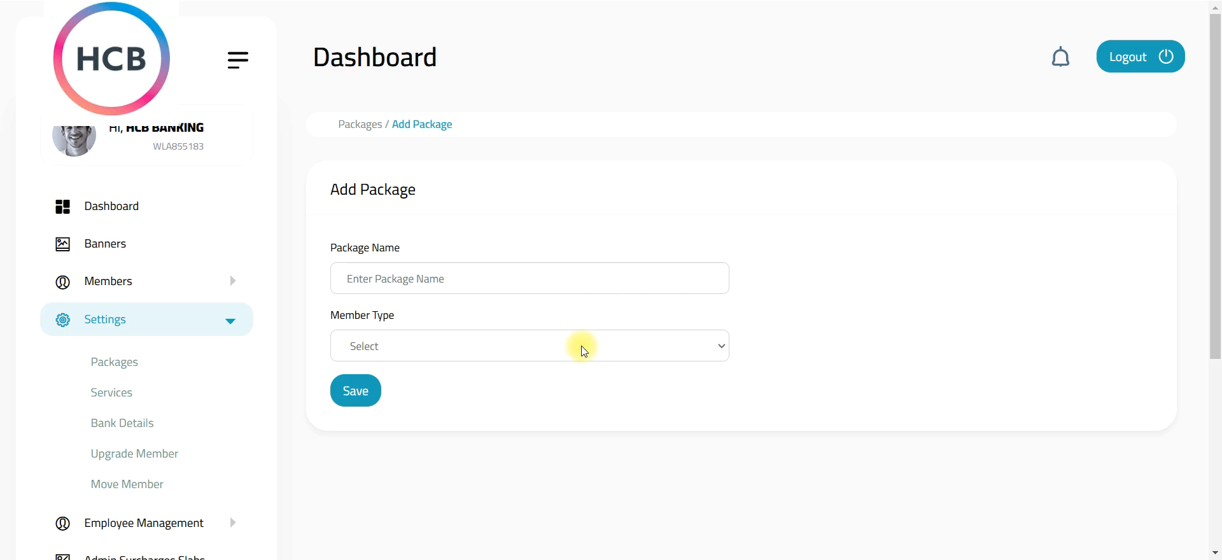
pyautogui.click(431, 275)
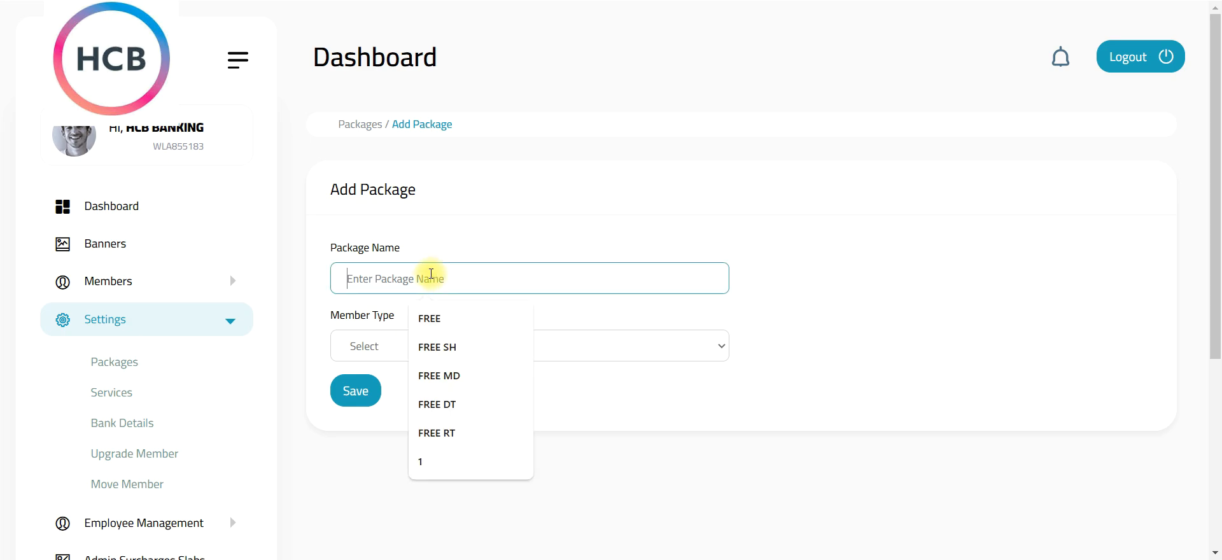
pyautogui.write('free ')
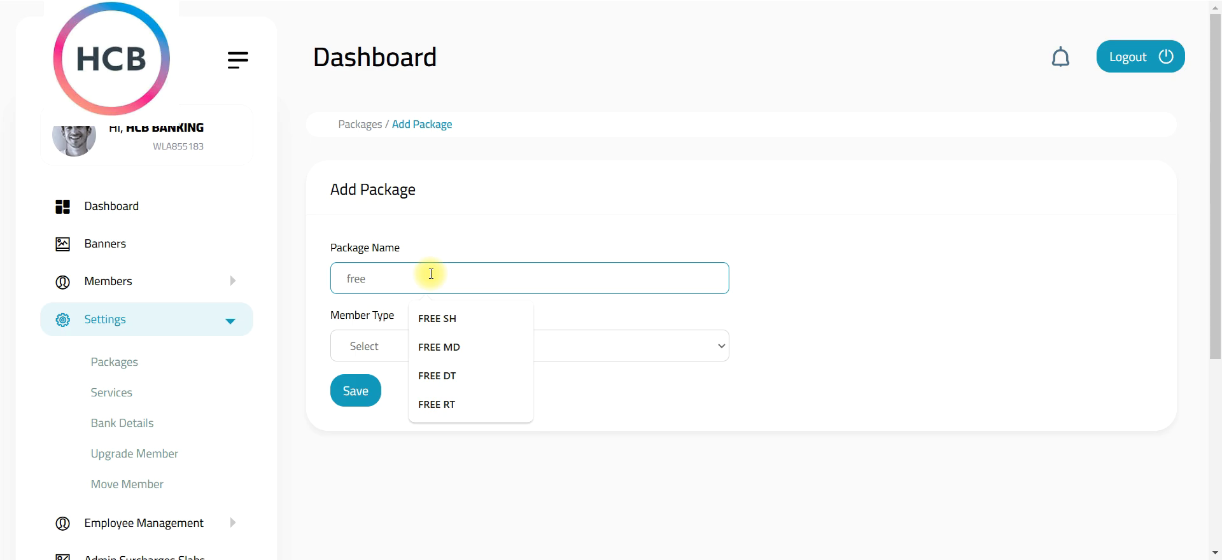
pyautogui.write('RT')
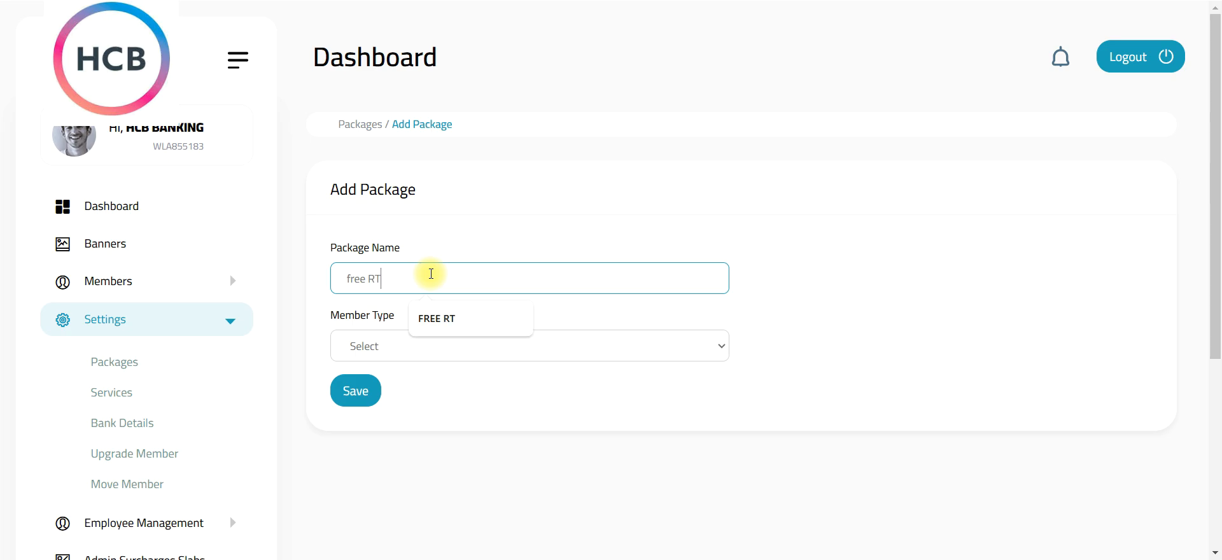
pyautogui.click(390, 343)
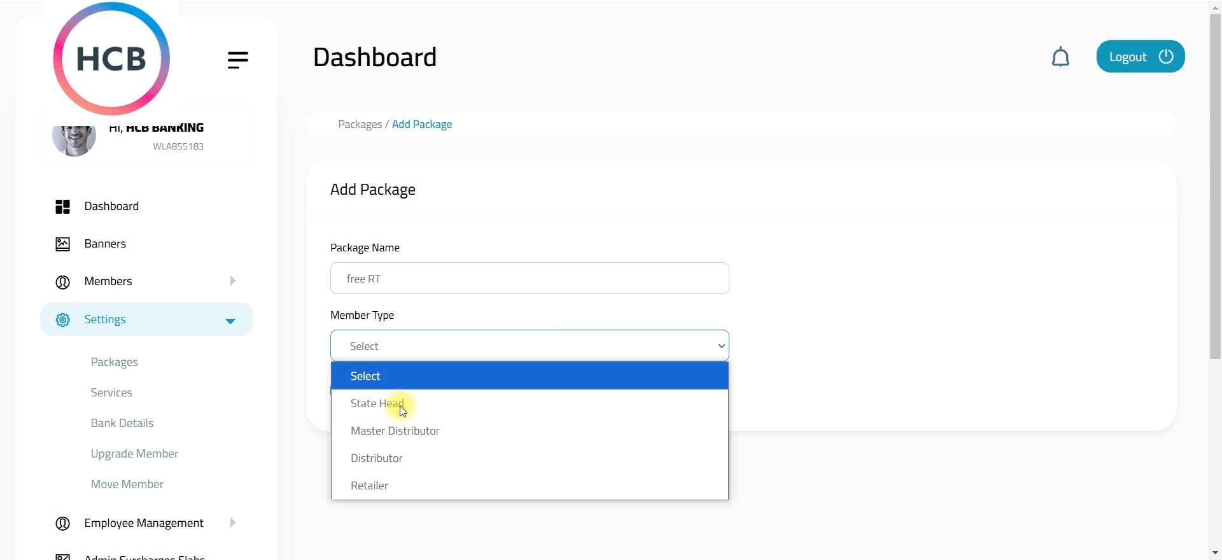
pyautogui.click(387, 491)
pyautogui.click(346, 393)
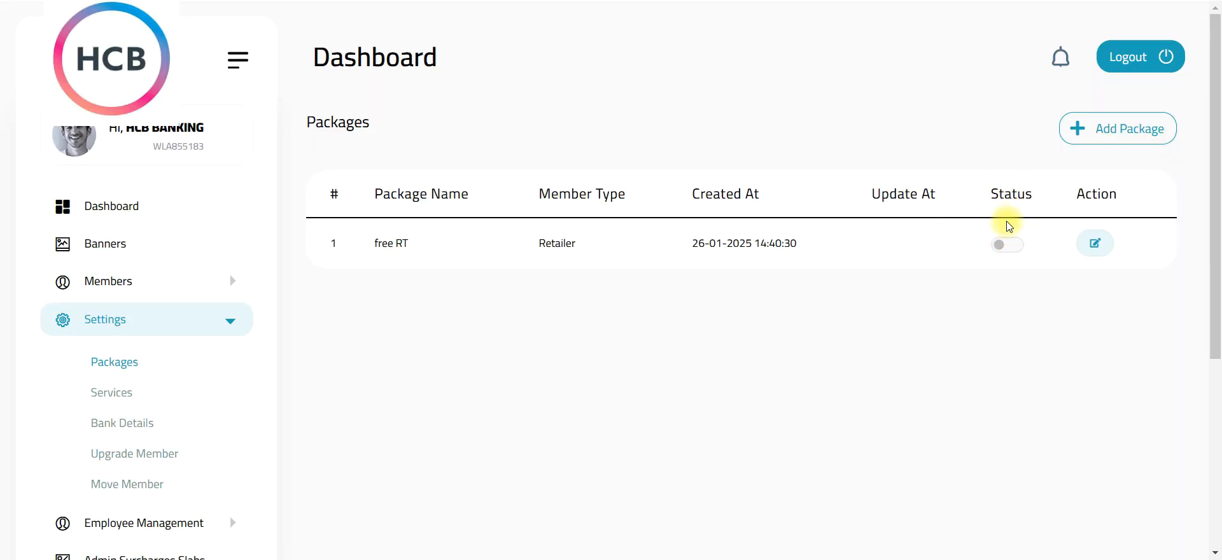
pyautogui.click(1013, 242)
# Step: Add a package named "max RT" for the Retailer member type and enable its status
pyautogui.click(1130, 141)
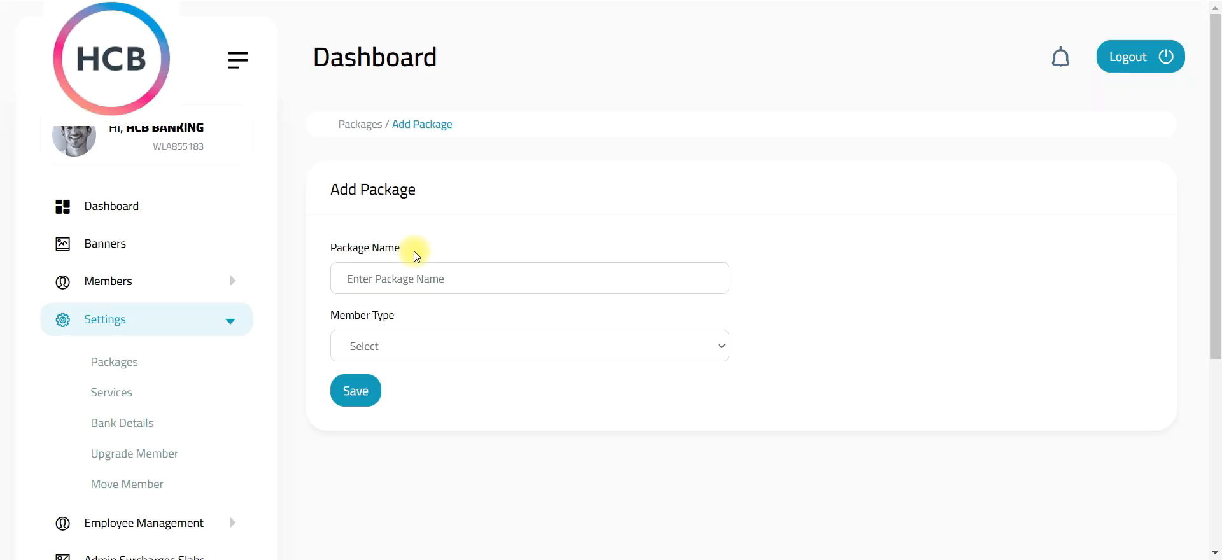
pyautogui.click(413, 279)
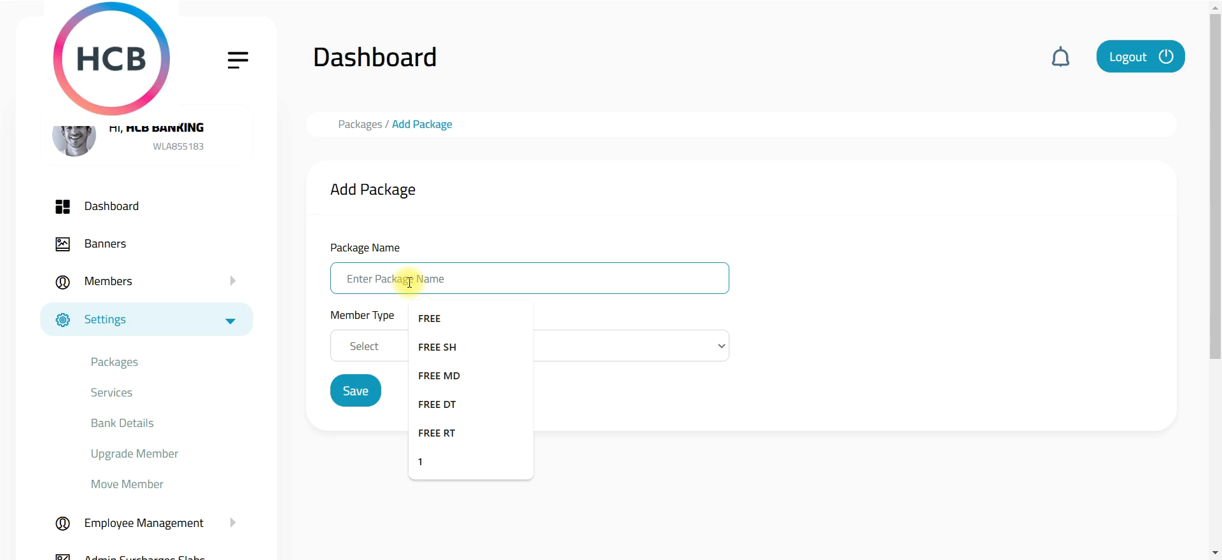
pyautogui.write('max RT')
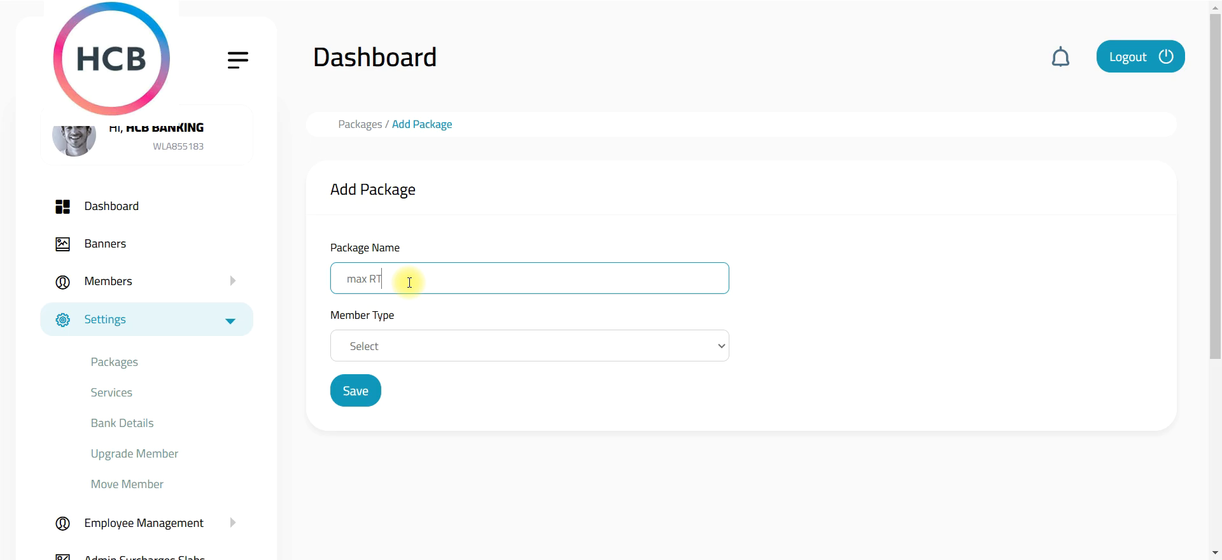
pyautogui.click(408, 346)
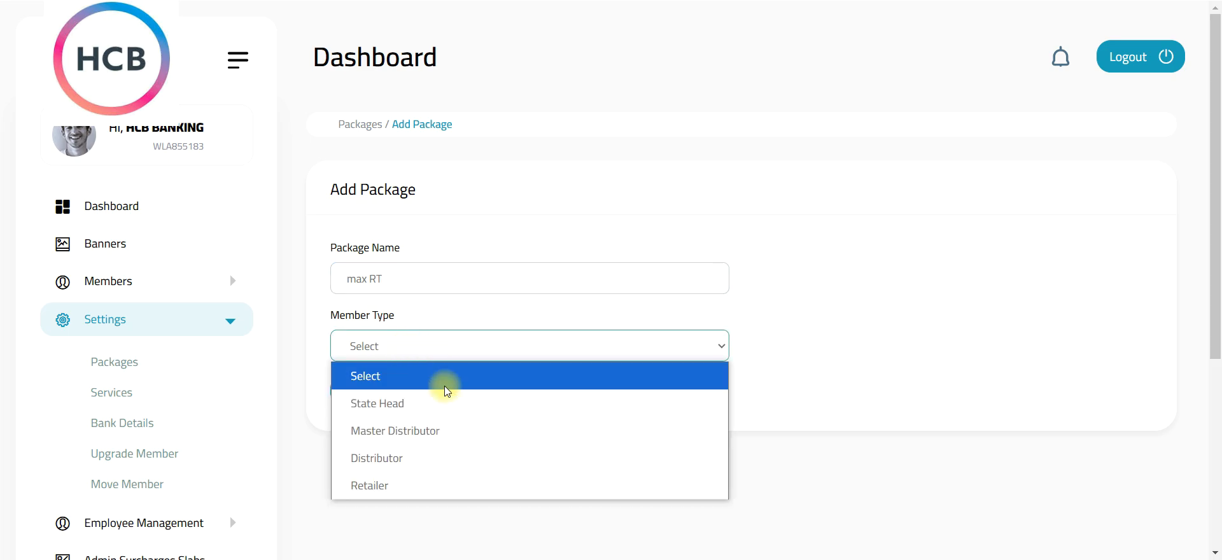
pyautogui.click(414, 480)
pyautogui.click(355, 390)
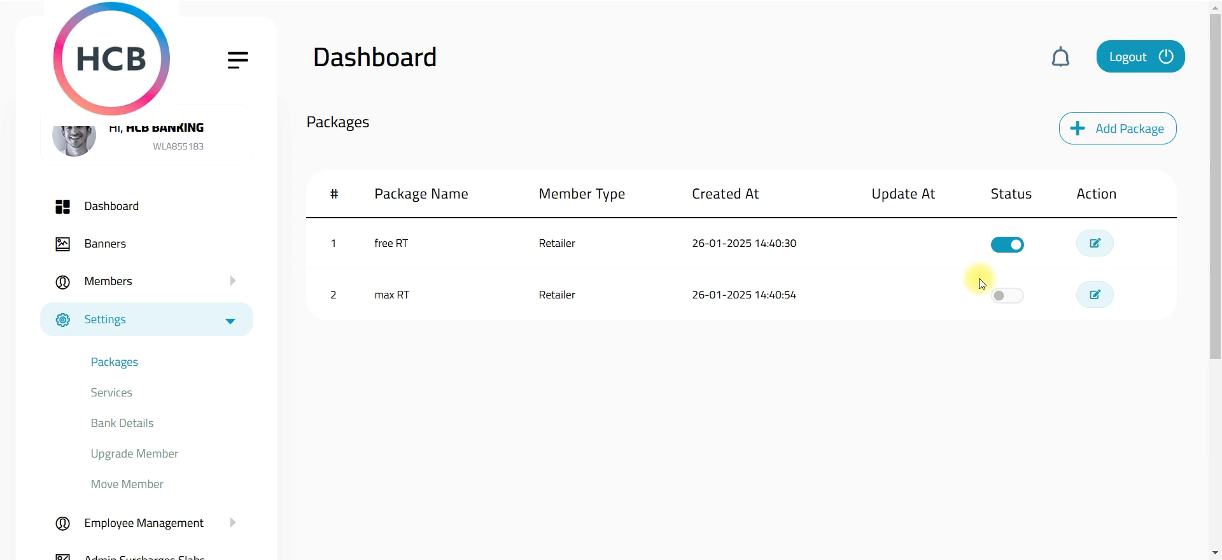
pyautogui.click(1007, 295)
# Step: Start a new package and name it "FREE DT"
pyautogui.click(1096, 131)
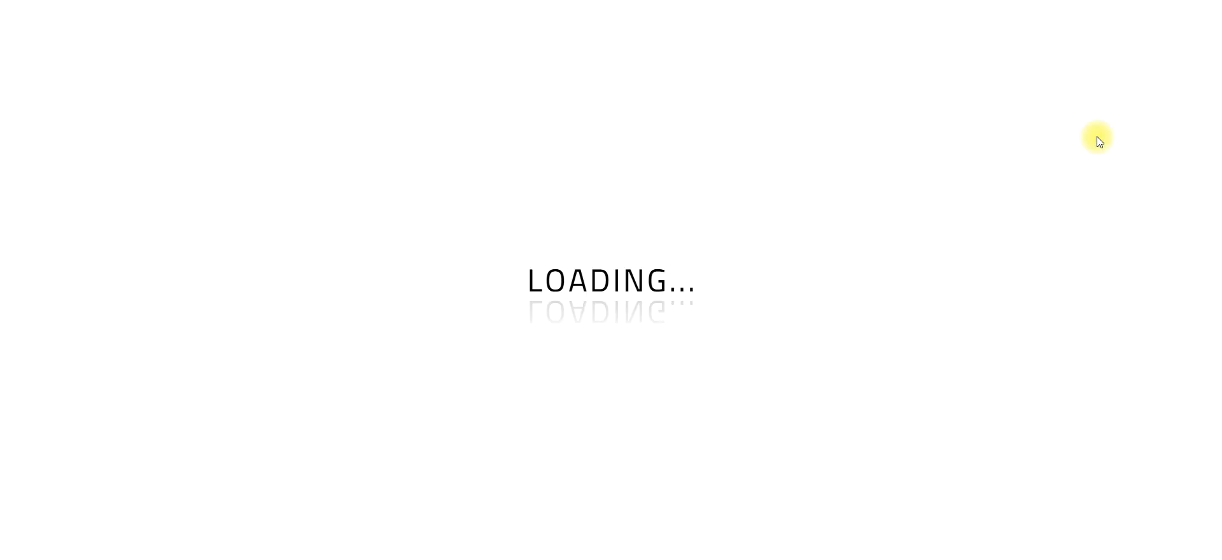
pyautogui.click(445, 277)
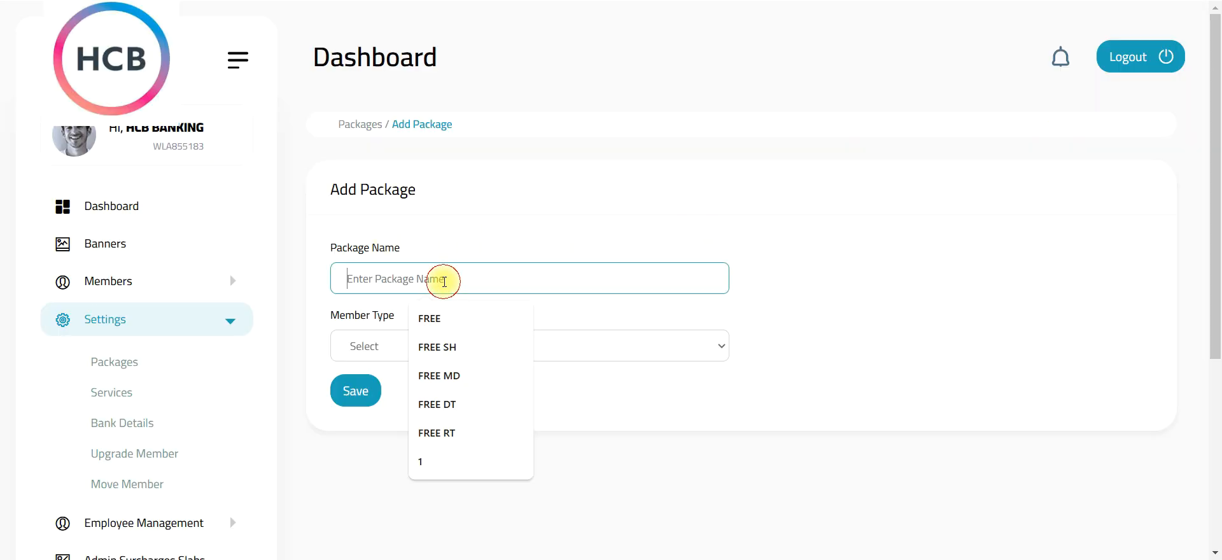
pyautogui.write('FREE')
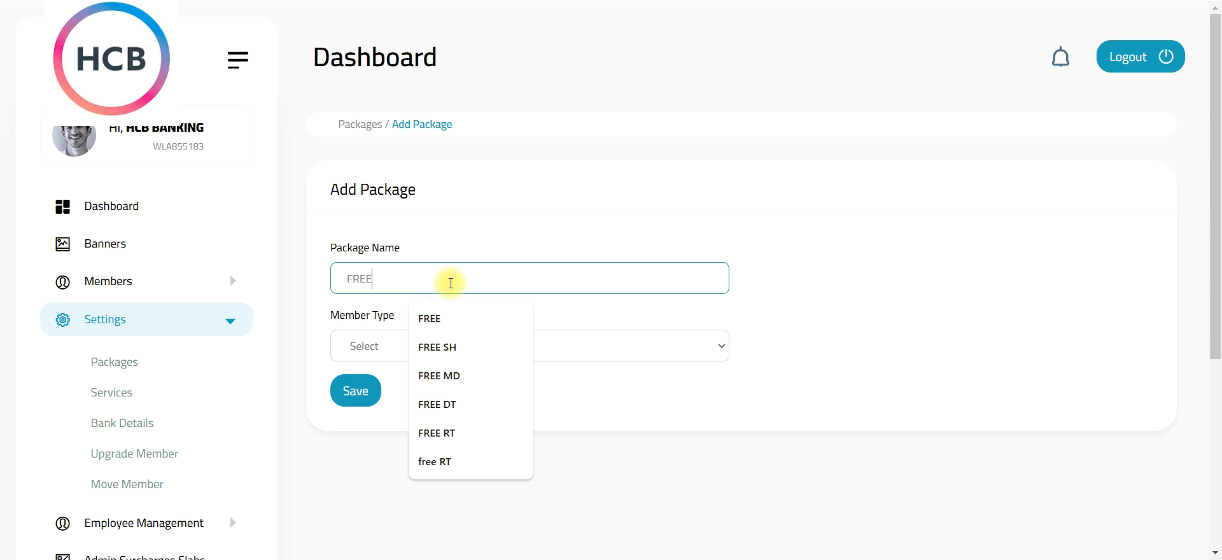
pyautogui.press('Tab')
pyautogui.click(451, 283)
pyautogui.write('dt')
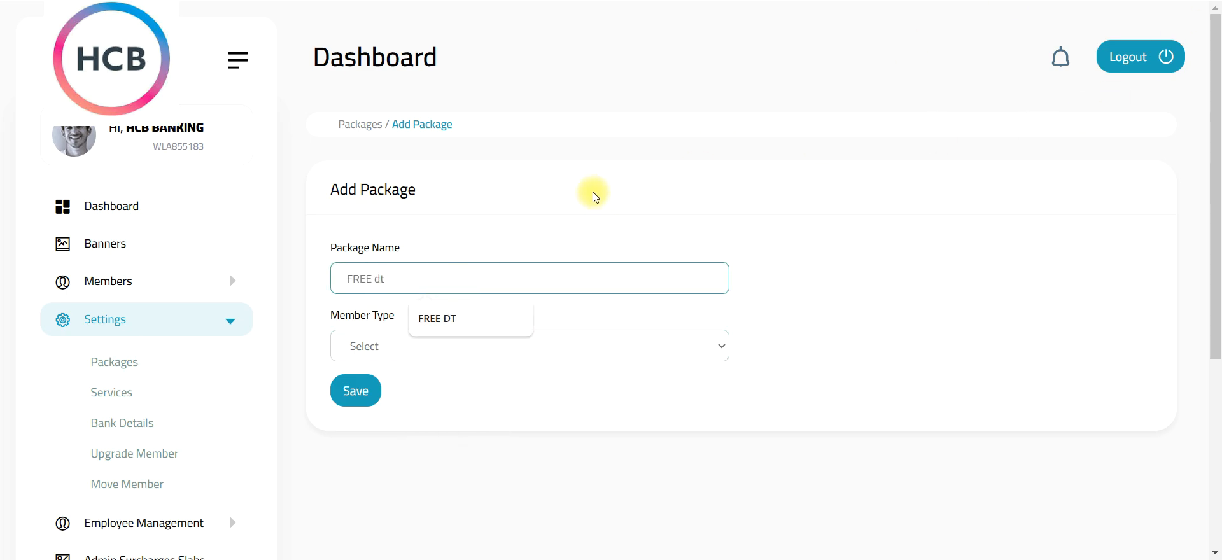
pyautogui.press('BackSpace')
pyautogui.press('BackSpace')
pyautogui.press('BackSpace')
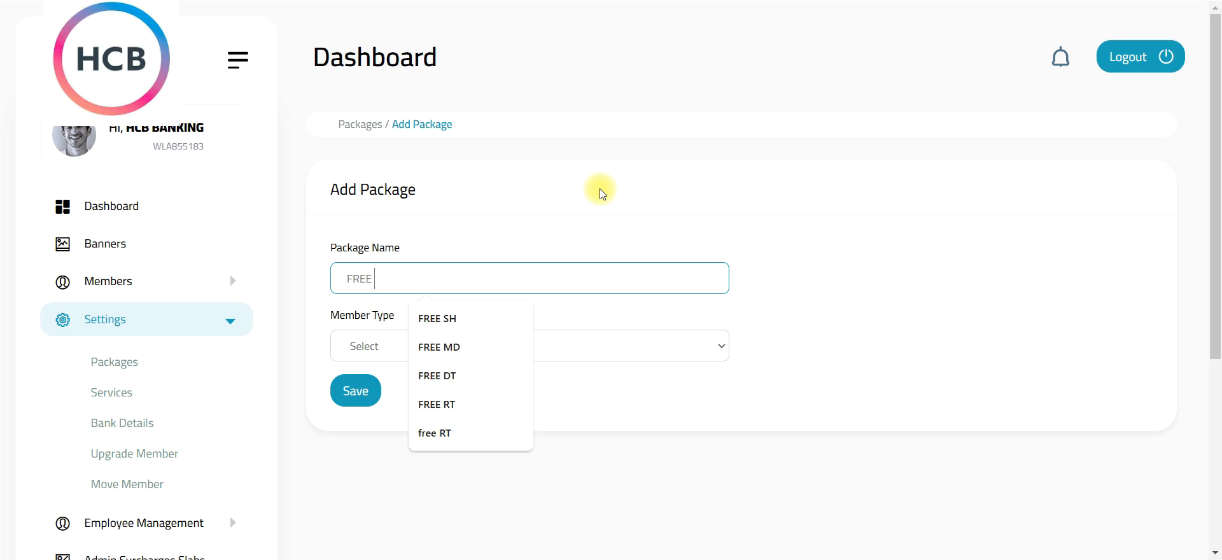
pyautogui.write('DT')
# Step: Save the FREE DT package with the Distributor member type and enable its status
pyautogui.press('Tab')
pyautogui.press('Down')
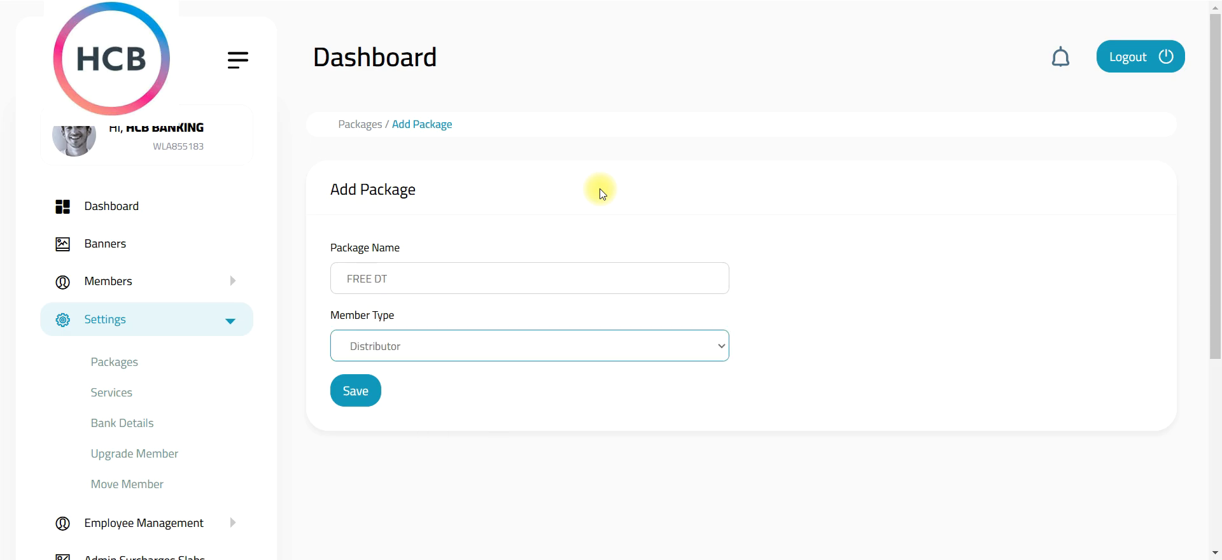
pyautogui.click(532, 350)
pyautogui.click(534, 351)
pyautogui.click(342, 391)
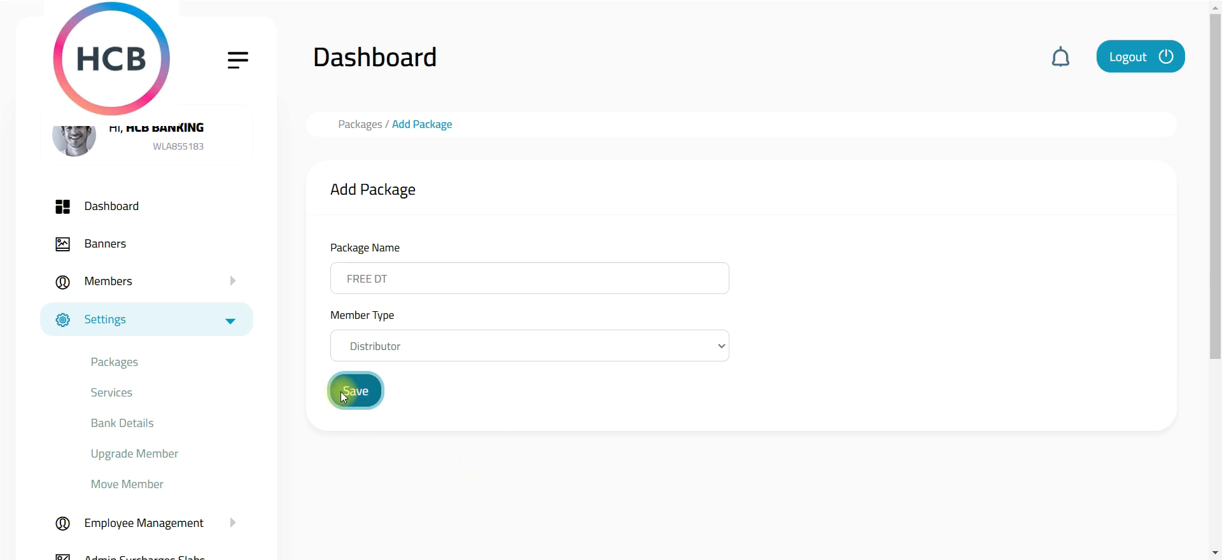
pyautogui.click(1012, 352)
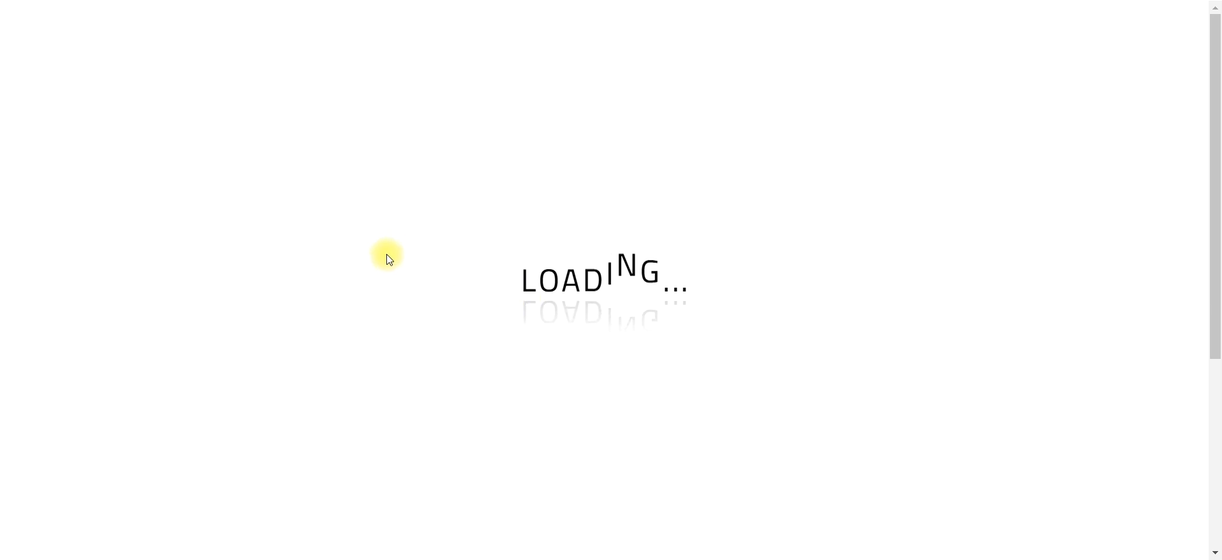
# Step: Add a package named "FREE MD" for the Master Distributor member type
pyautogui.click(391, 283)
pyautogui.write('FREE MD')
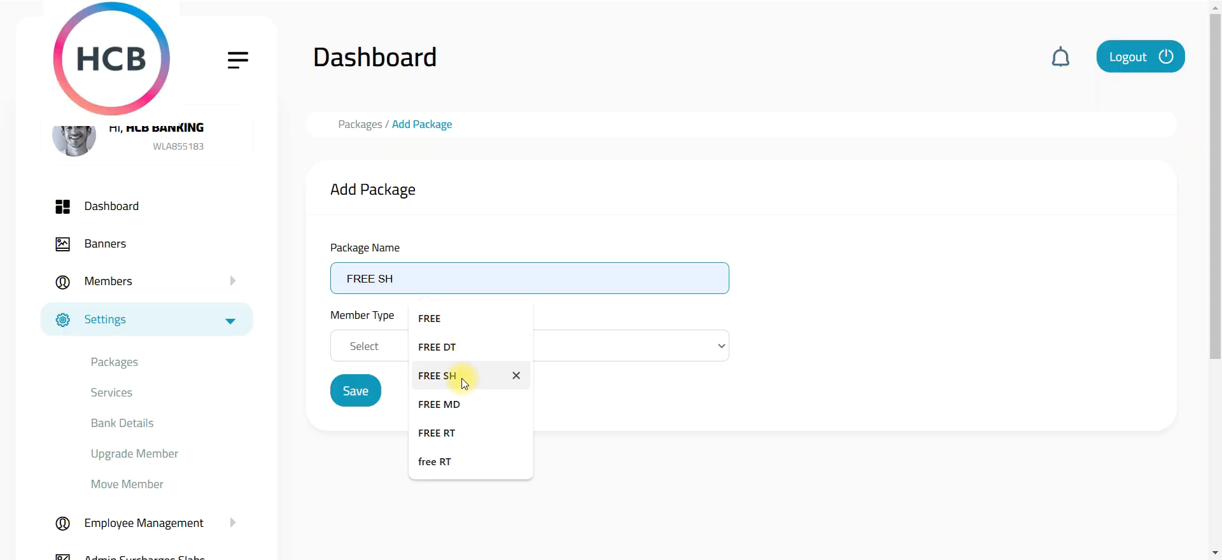
pyautogui.click(461, 405)
pyautogui.click(391, 340)
pyautogui.click(390, 438)
pyautogui.click(353, 389)
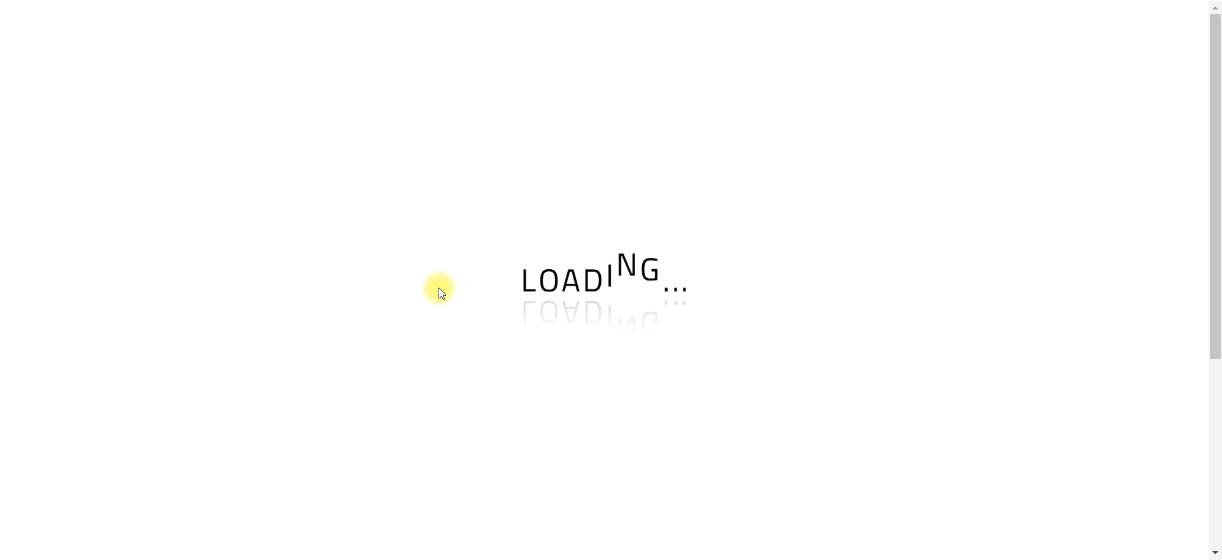
# Step: Add a package named "FREE SH" for the State Head member type
pyautogui.click(1098, 142)
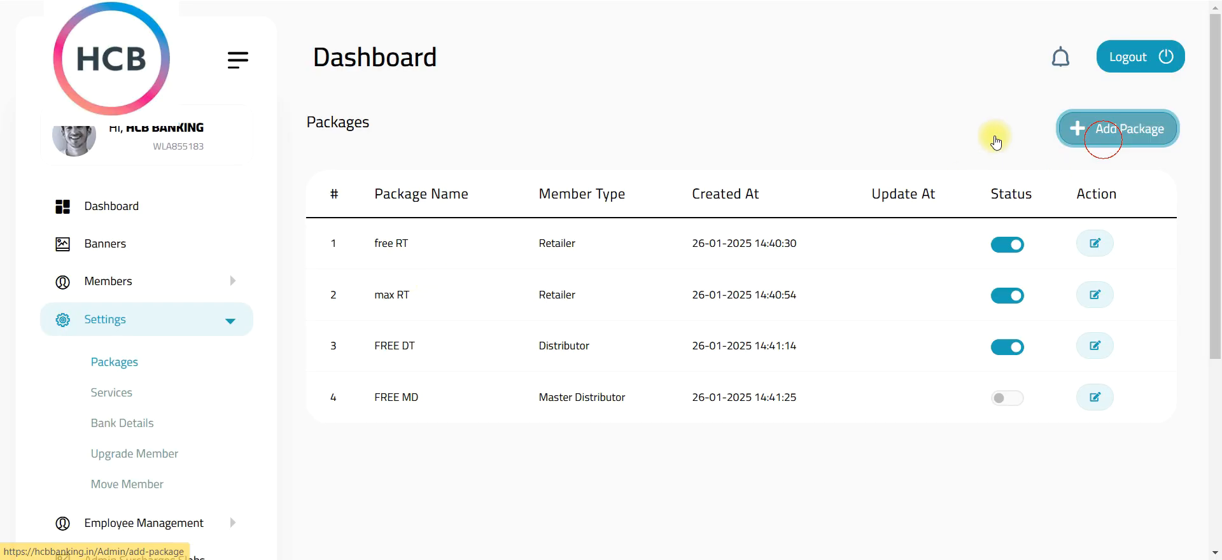
pyautogui.click(409, 280)
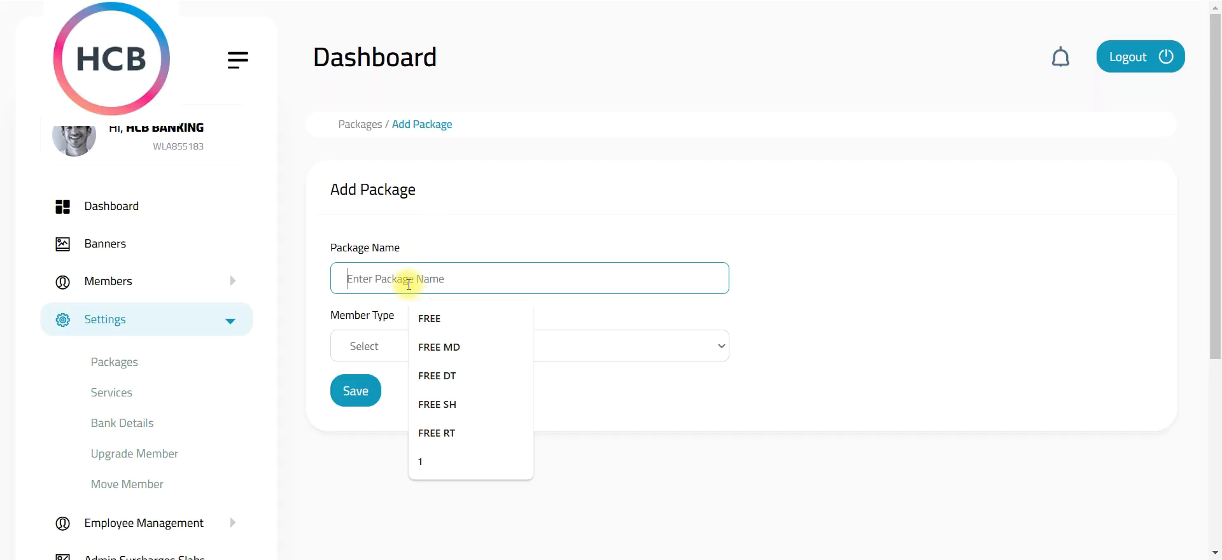
pyautogui.write('FREWE')
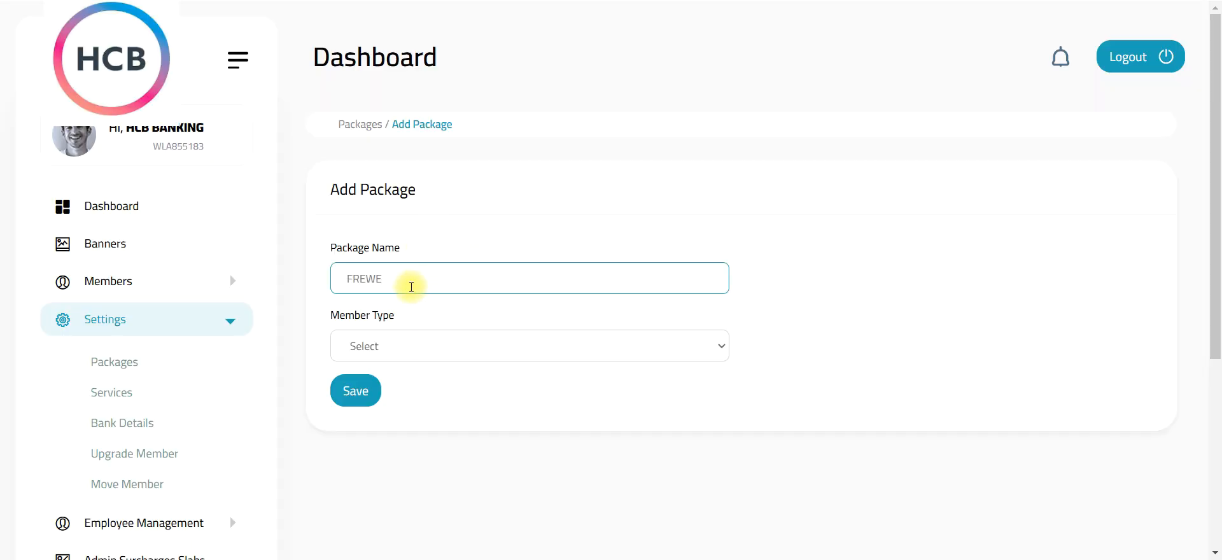
pyautogui.press('BackSpace')
pyautogui.press('BackSpace')
pyautogui.click(446, 402)
pyautogui.click(396, 364)
pyautogui.click(388, 407)
pyautogui.click(359, 384)
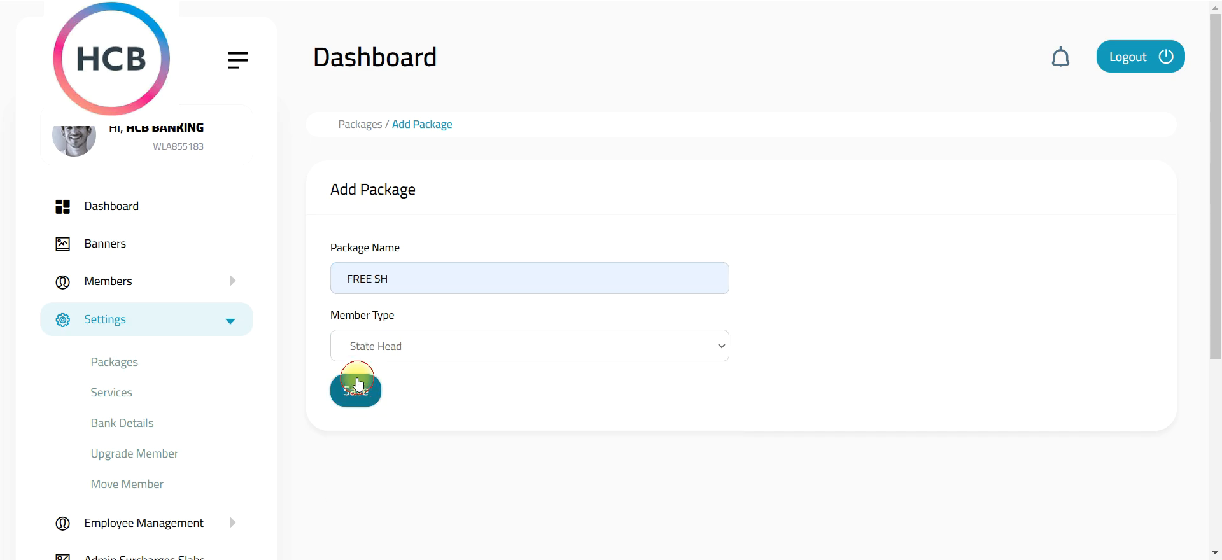
# Step: Enable the status of the FREE SH and FREE MD packages
pyautogui.scroll(-2, 1003, 325)
pyautogui.scroll(-1, 1004, 287)
pyautogui.click(1007, 224)
pyautogui.click(1008, 173)
# Step: Open the Services settings and review the list of services with their statuses
pyautogui.scroll(3, 837, 303)
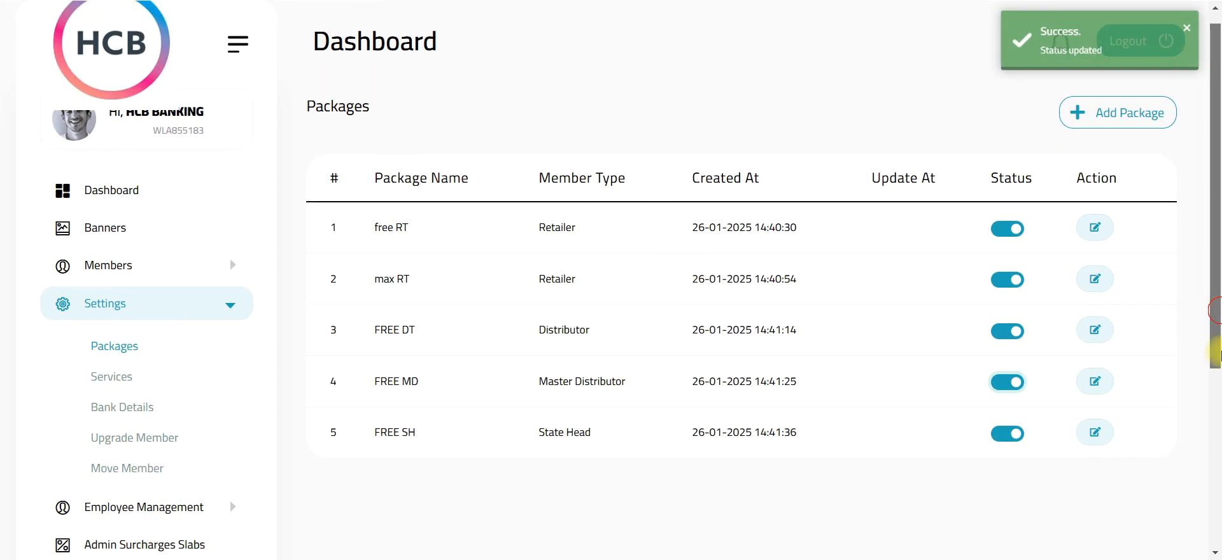
pyautogui.scroll(-1, 1215, 342)
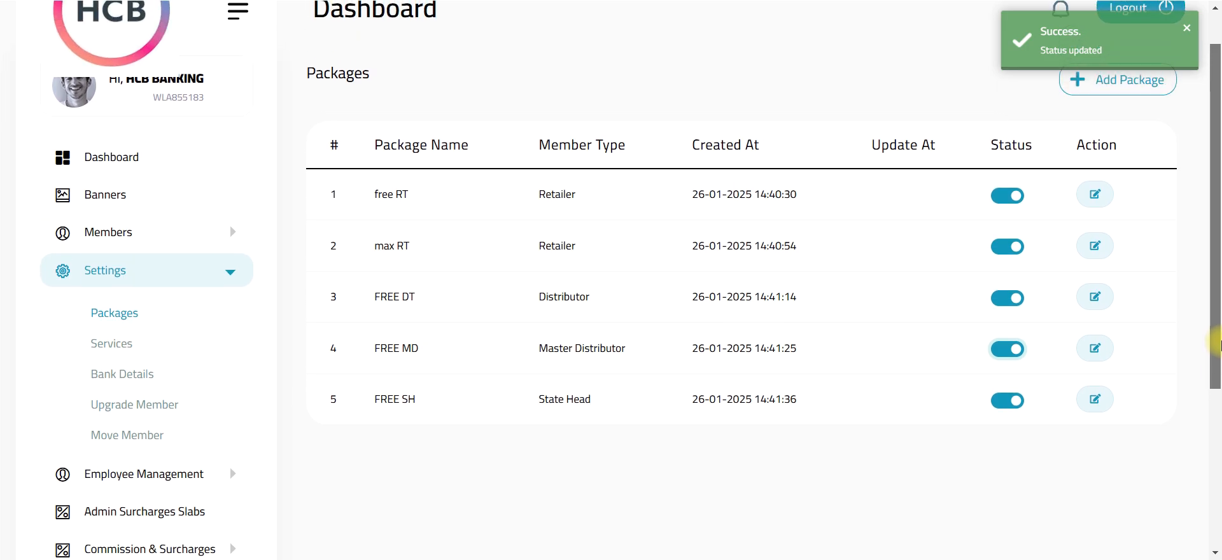
pyautogui.scroll(-1, 1216, 343)
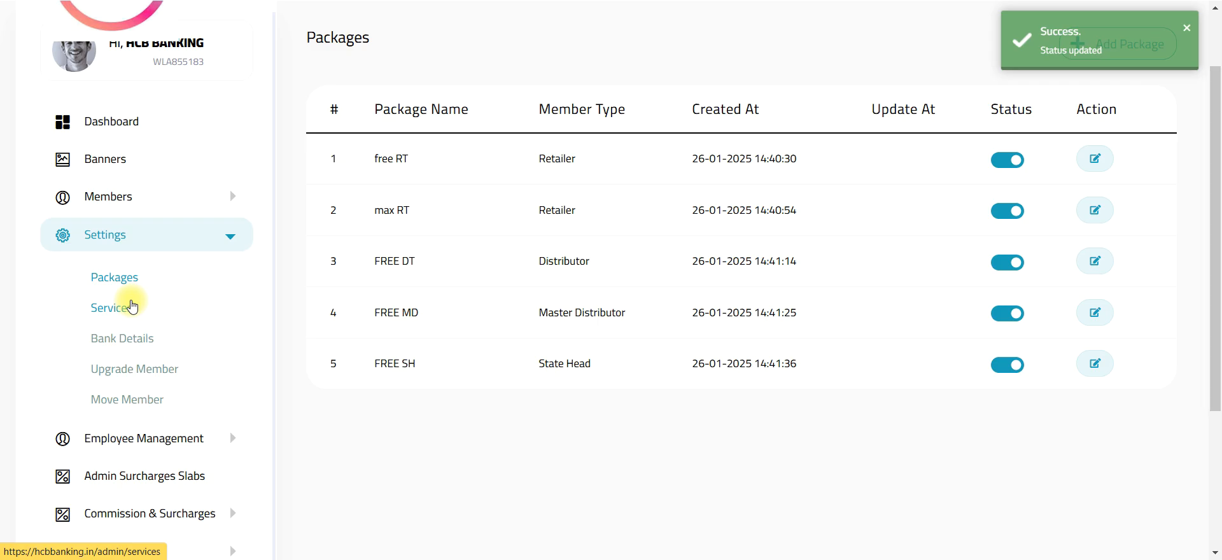
pyautogui.click(131, 307)
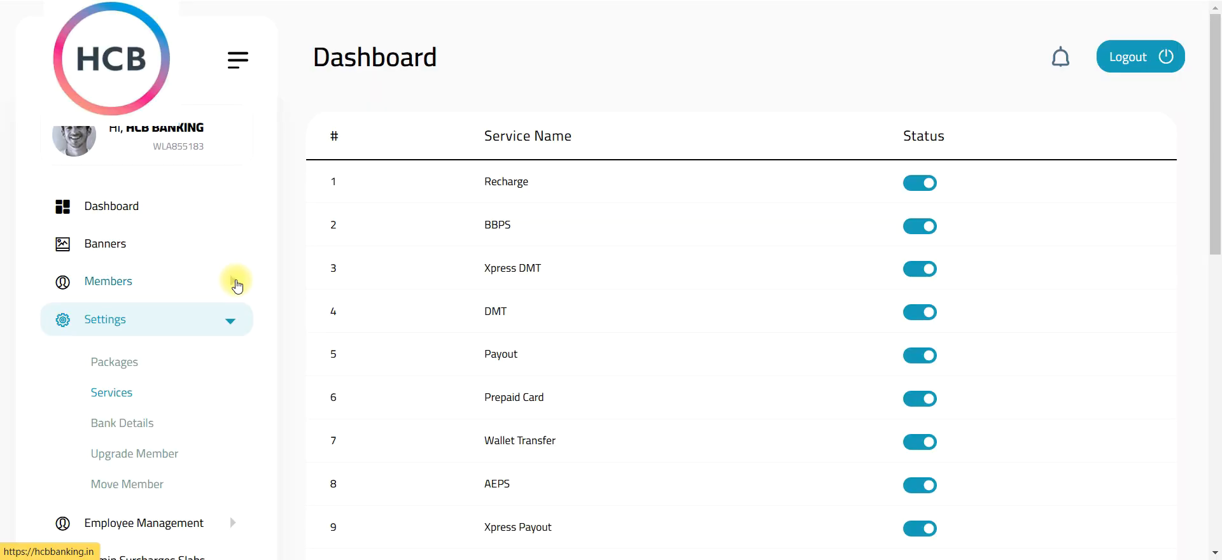
pyautogui.scroll(-2, 1219, 171)
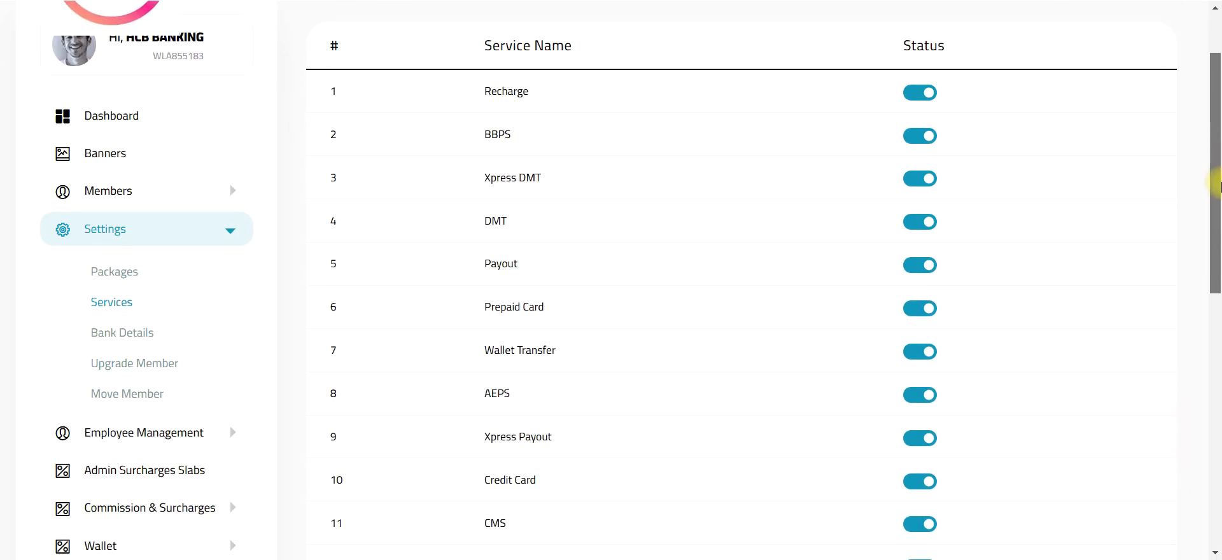
pyautogui.moveTo(1220, 183); pyautogui.dragTo(1219, 89)
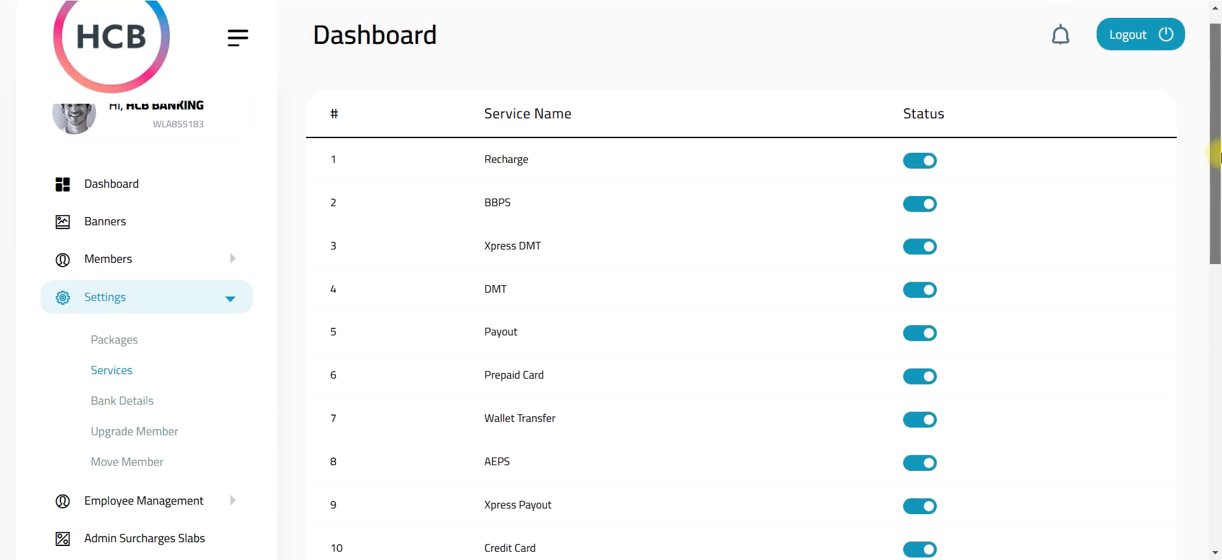
# Step: Disable the Recharge service and enable it again
pyautogui.click(912, 162)
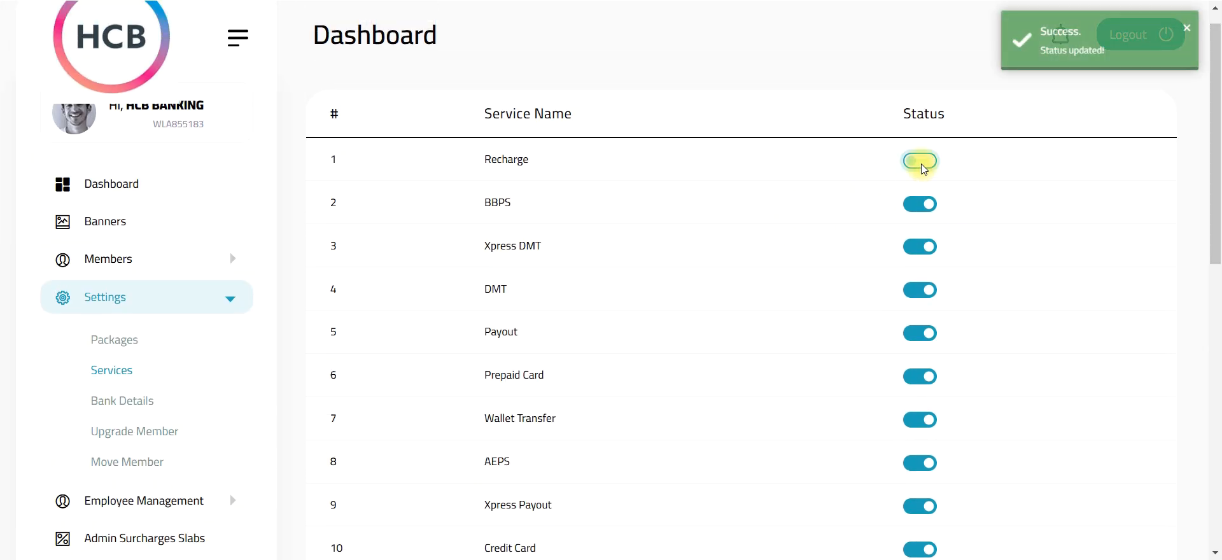
pyautogui.click(921, 164)
# Step: Open the Upgrade Member settings and check the member selection list
pyautogui.moveTo(1218, 181); pyautogui.dragTo(1218, 292)
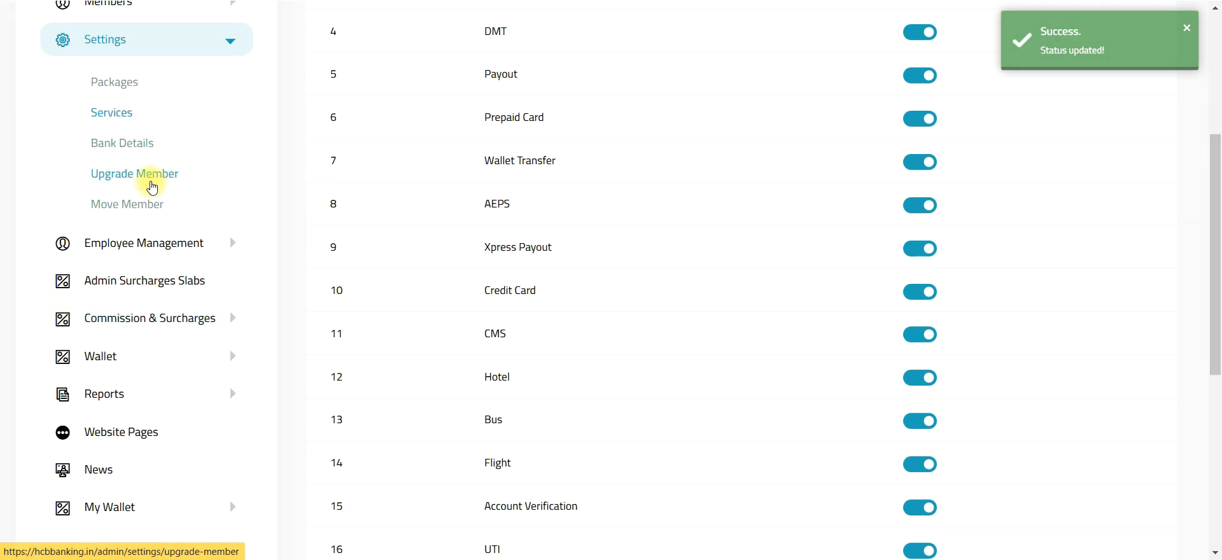
pyautogui.click(143, 174)
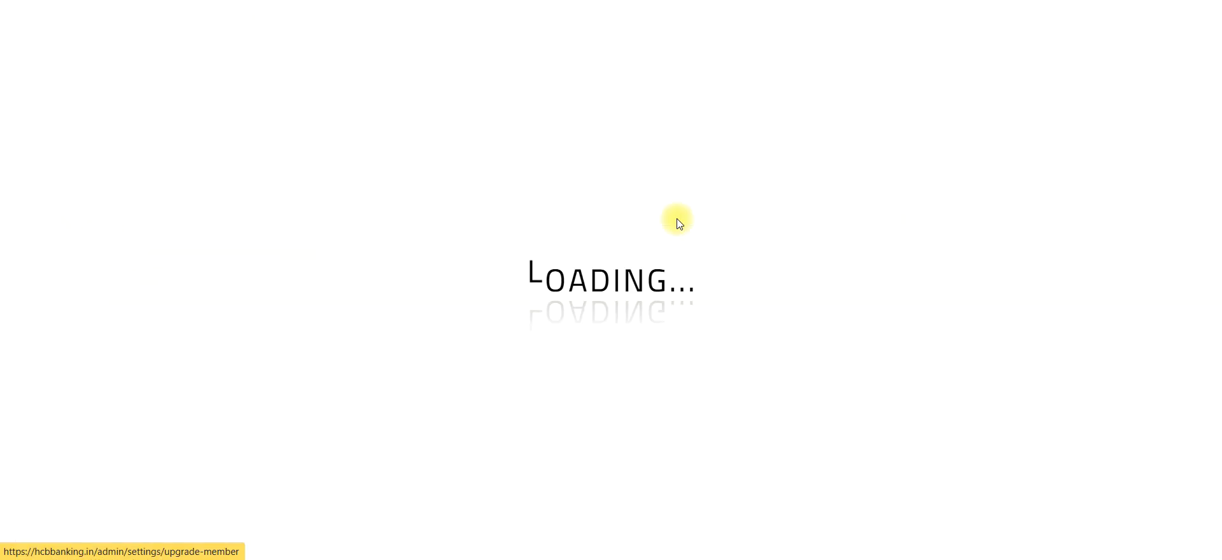
pyautogui.click(478, 222)
pyautogui.click(395, 212)
# Step: Open the Bank Details settings and start a new bank entry with Bank of Baroda as the bank name
pyautogui.scroll(-2, 1217, 309)
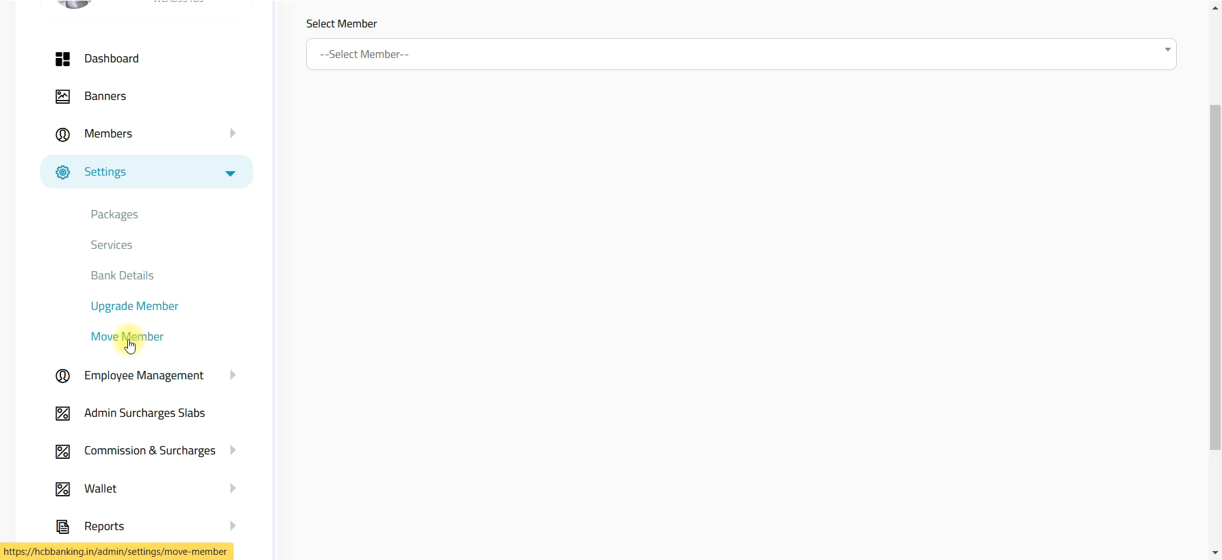
pyautogui.scroll(-1, 1212, 218)
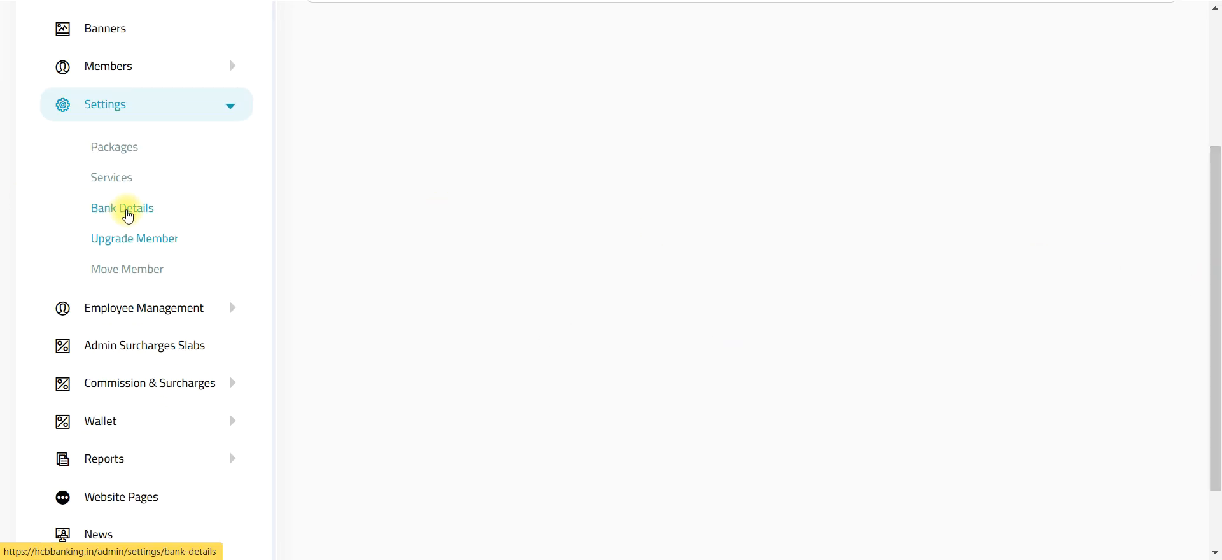
pyautogui.click(125, 210)
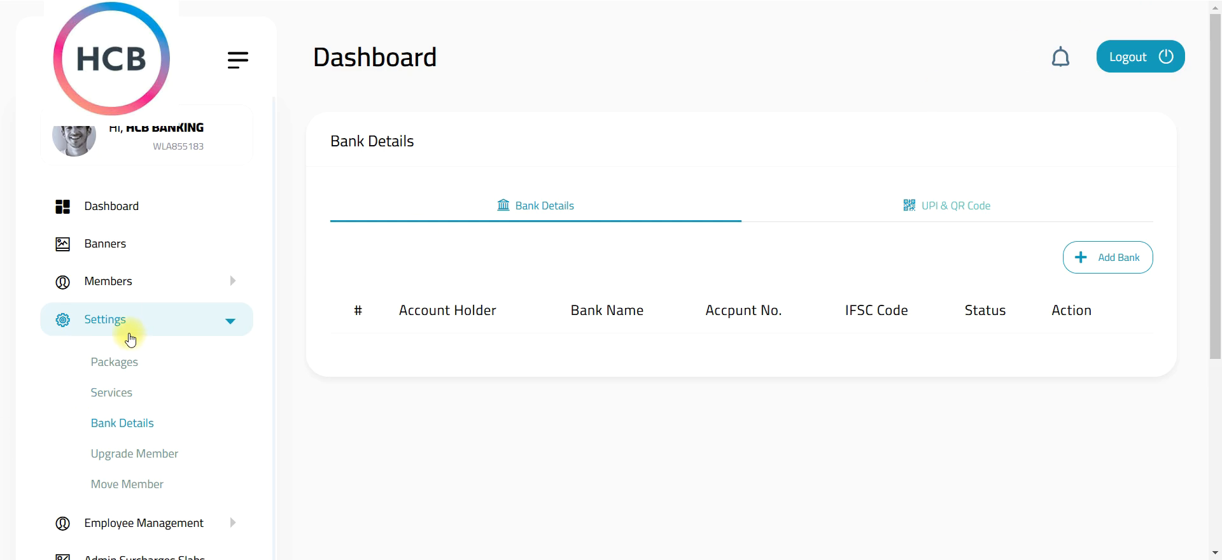
pyautogui.click(154, 434)
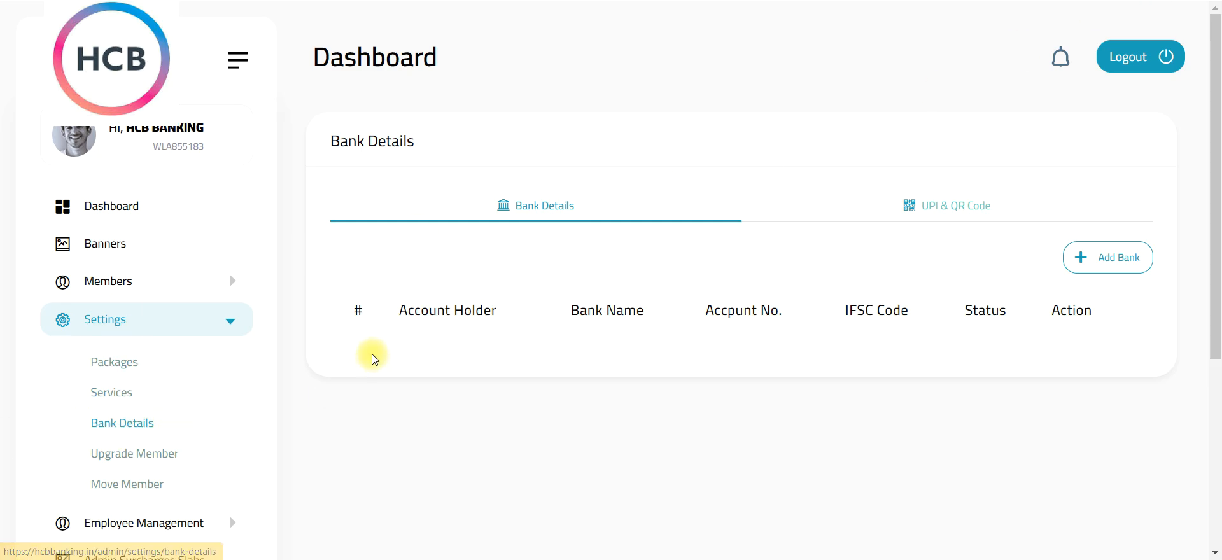
pyautogui.moveTo(1216, 196); pyautogui.dragTo(1215, 234)
pyautogui.click(1101, 197)
pyautogui.click(595, 207)
pyautogui.click(563, 275)
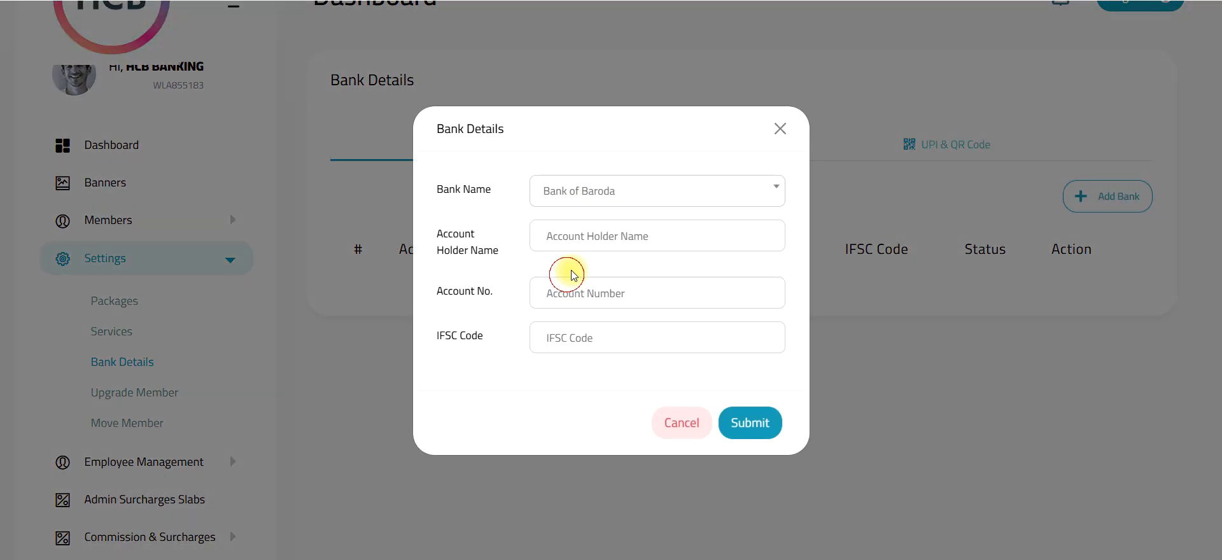
# Step: Fill in the account holder name and the account number of the new bank entry
pyautogui.click(560, 240)
pyautogui.write('12345')
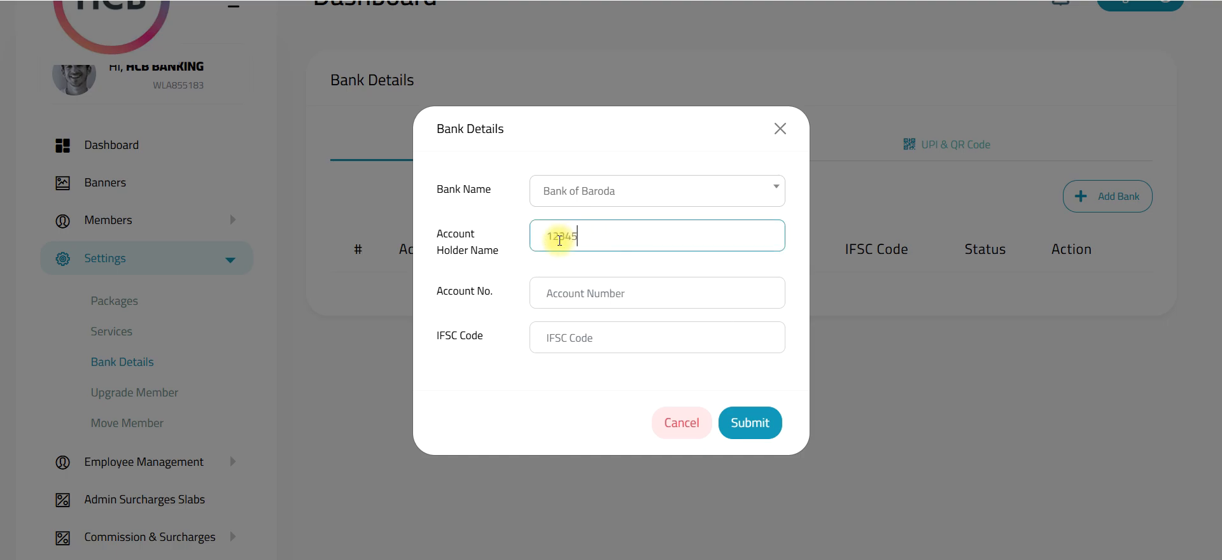
pyautogui.write('678912')
pyautogui.click(581, 295)
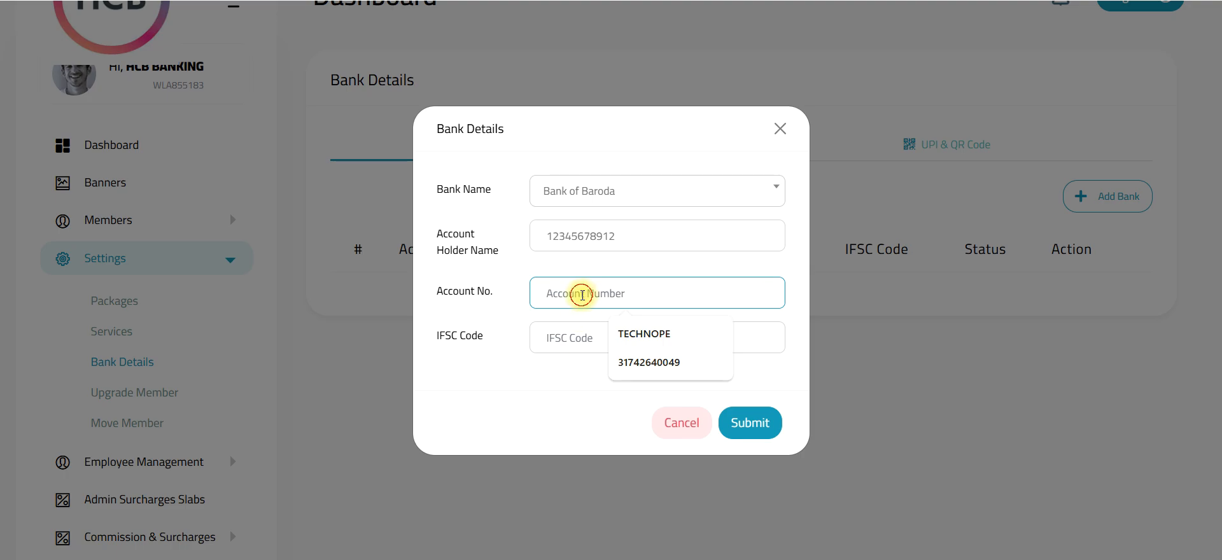
pyautogui.write('123')
pyautogui.press('BackSpace')
pyautogui.press('BackSpace')
pyautogui.press('BackSpace')
pyautogui.press('BackSpace')
pyautogui.press('BackSpace')
pyautogui.write('12345678912')
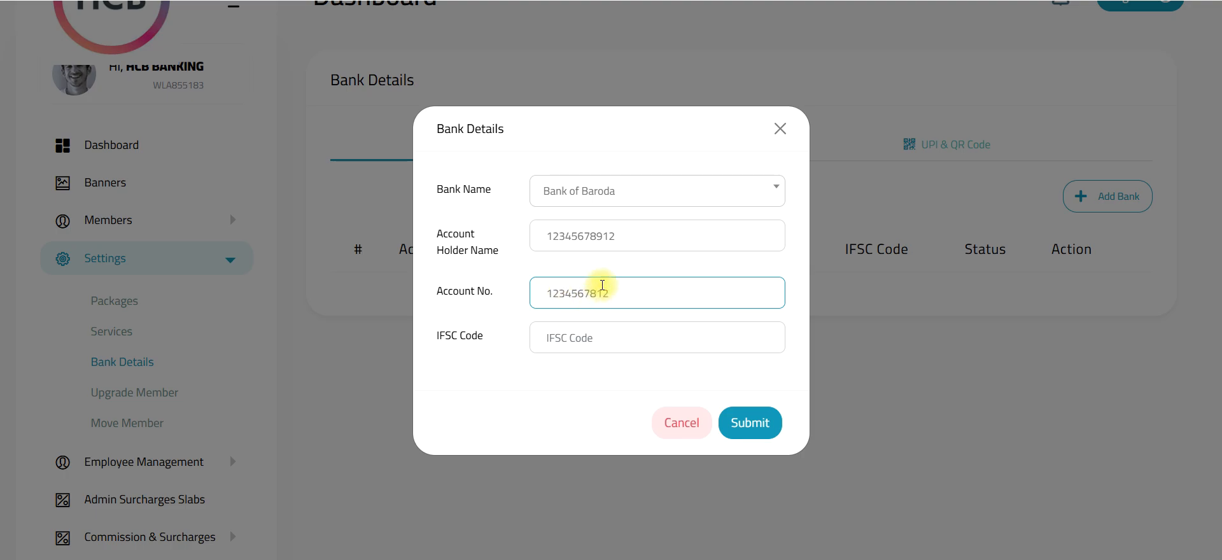
# Step: Enter TECHNOPE1234 as the IFSC code and try to submit the bank entry
pyautogui.click(583, 332)
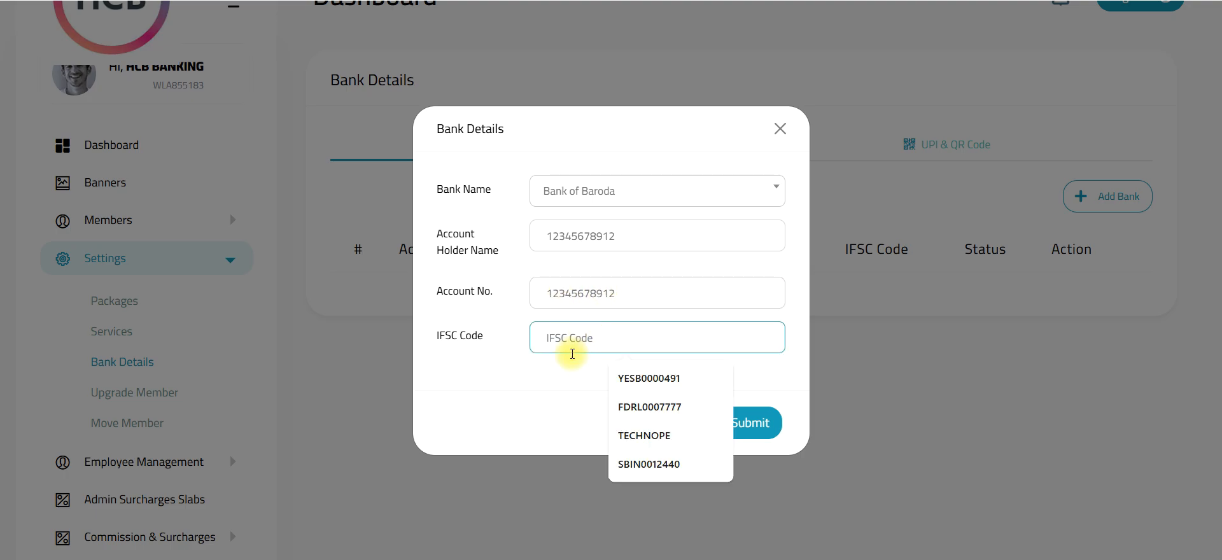
pyautogui.click(662, 435)
pyautogui.write('1234')
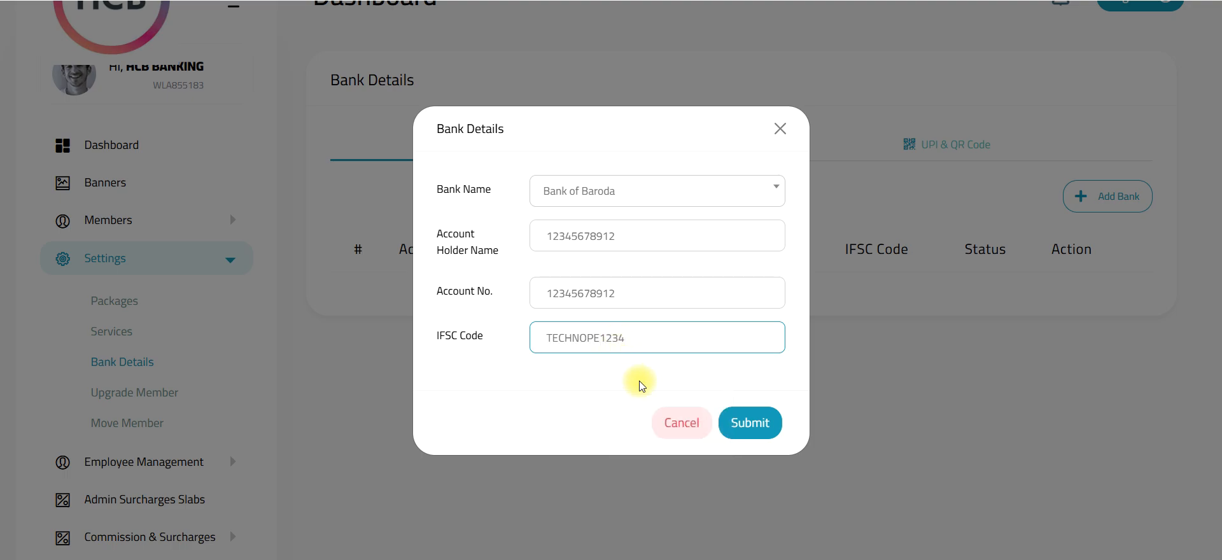
pyautogui.click(735, 421)
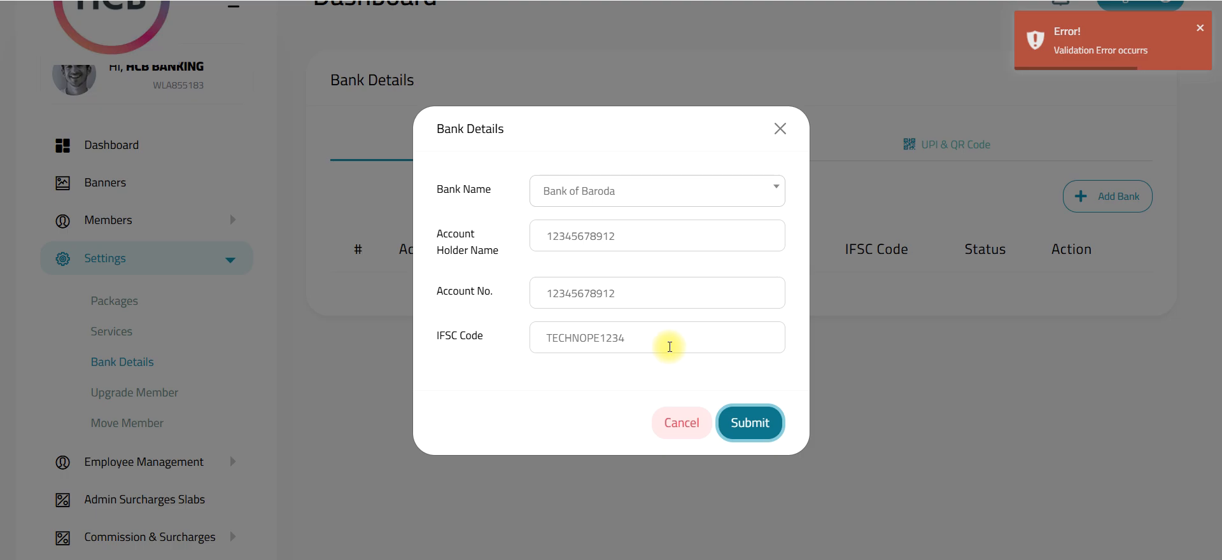
# Step: Shorten the IFSC code to TECH1234 and try to submit the bank entry again
pyautogui.click(684, 338)
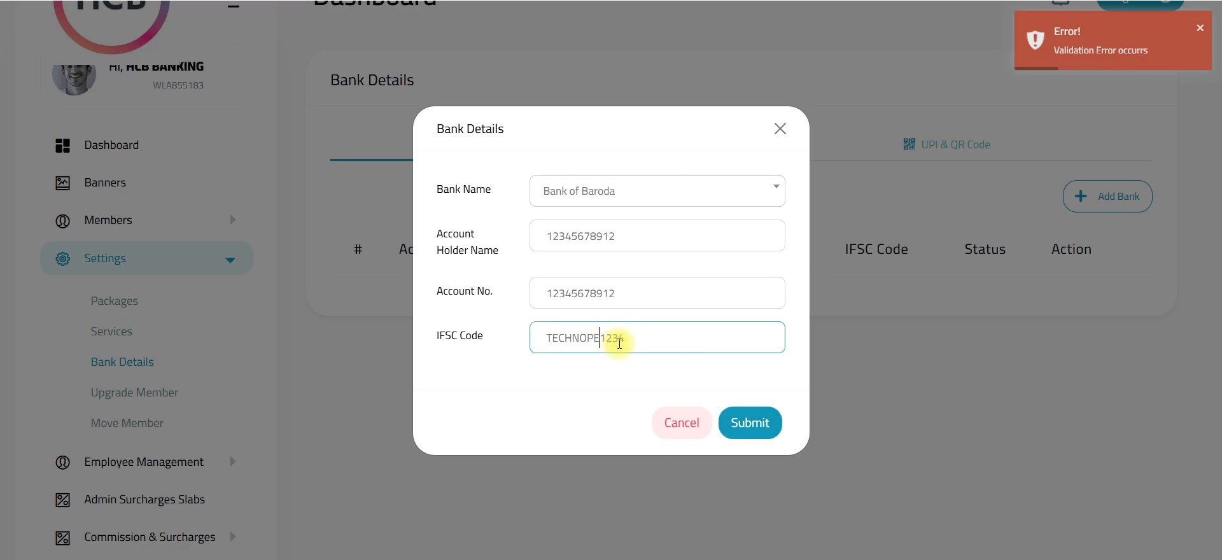
pyautogui.click(742, 419)
pyautogui.click(586, 343)
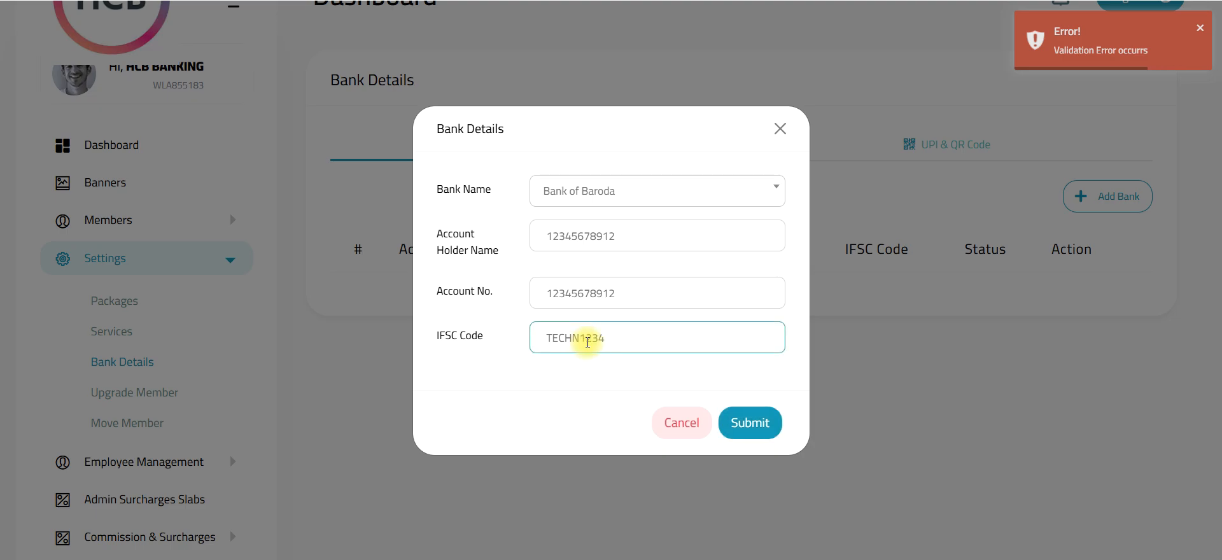
pyautogui.click(744, 421)
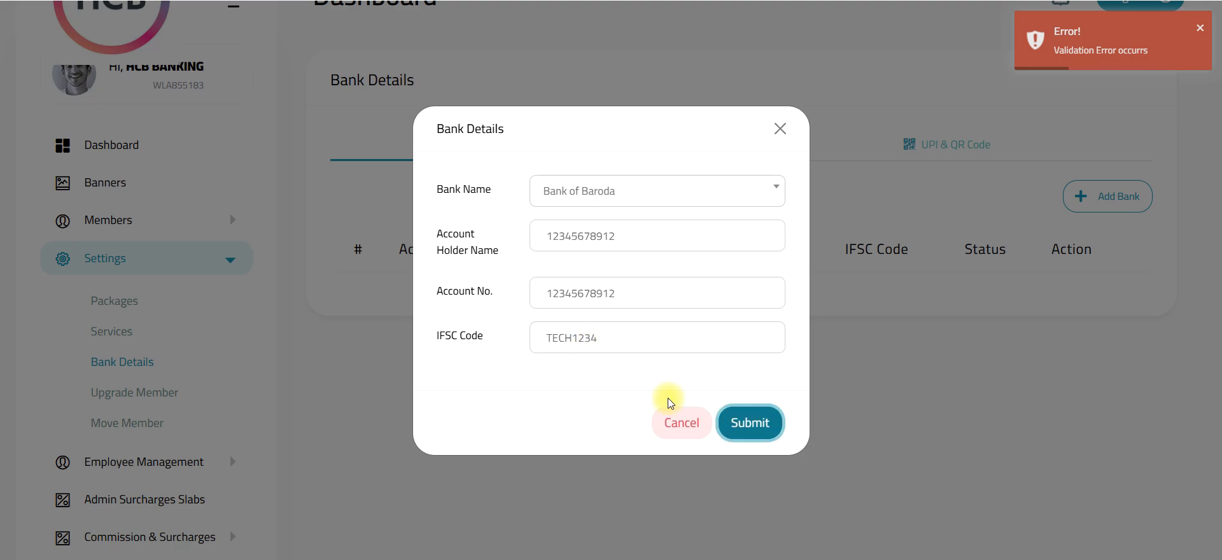
# Step: Save the bank entry with the IFSC code TECH0012345 and enable its status
pyautogui.click(573, 344)
pyautogui.write('00')
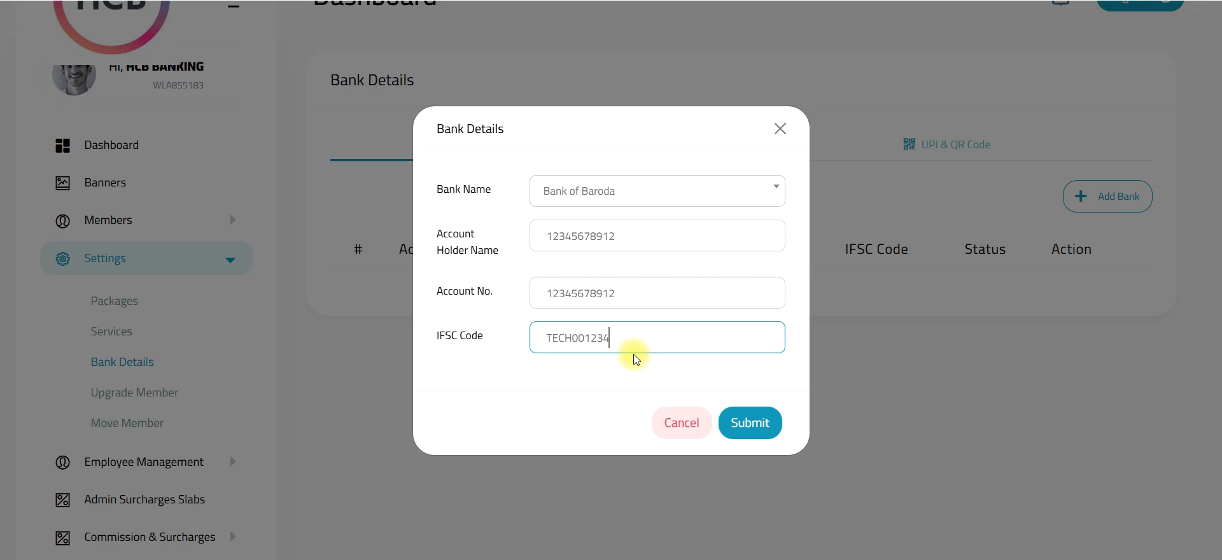
pyautogui.click(749, 422)
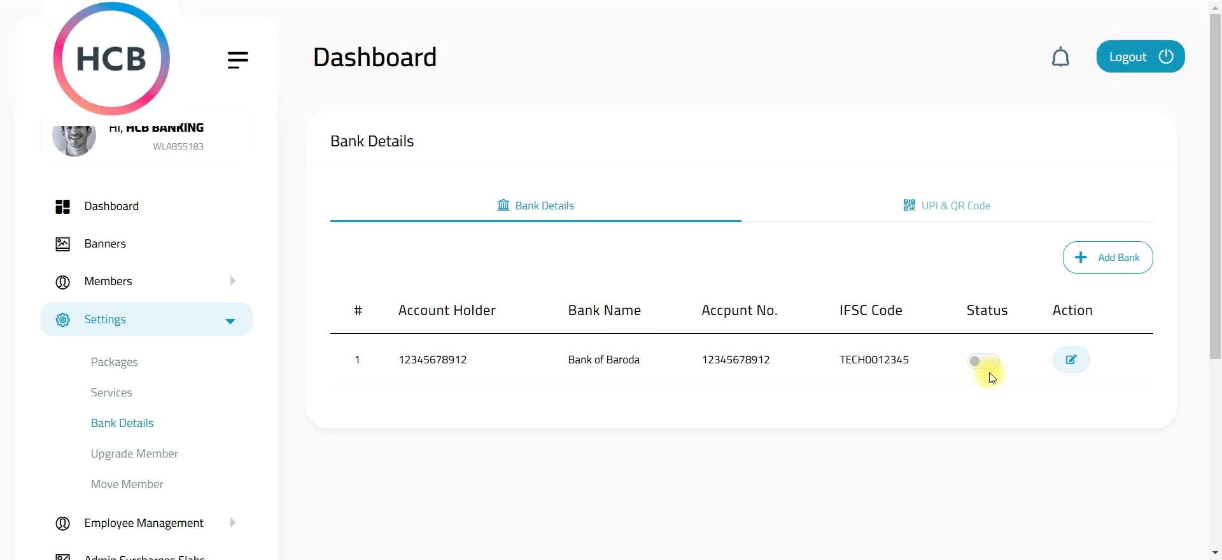
pyautogui.click(990, 369)
# Step: Upload the QR code image in the UPI & QR Code section and set the QR code status to Active
pyautogui.click(980, 202)
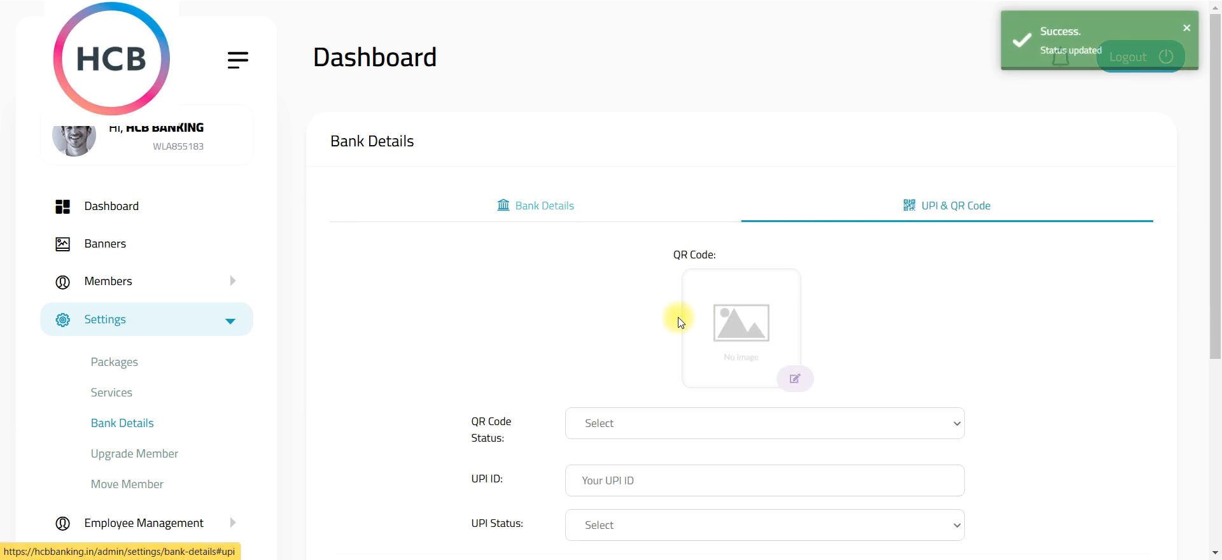
pyautogui.click(796, 378)
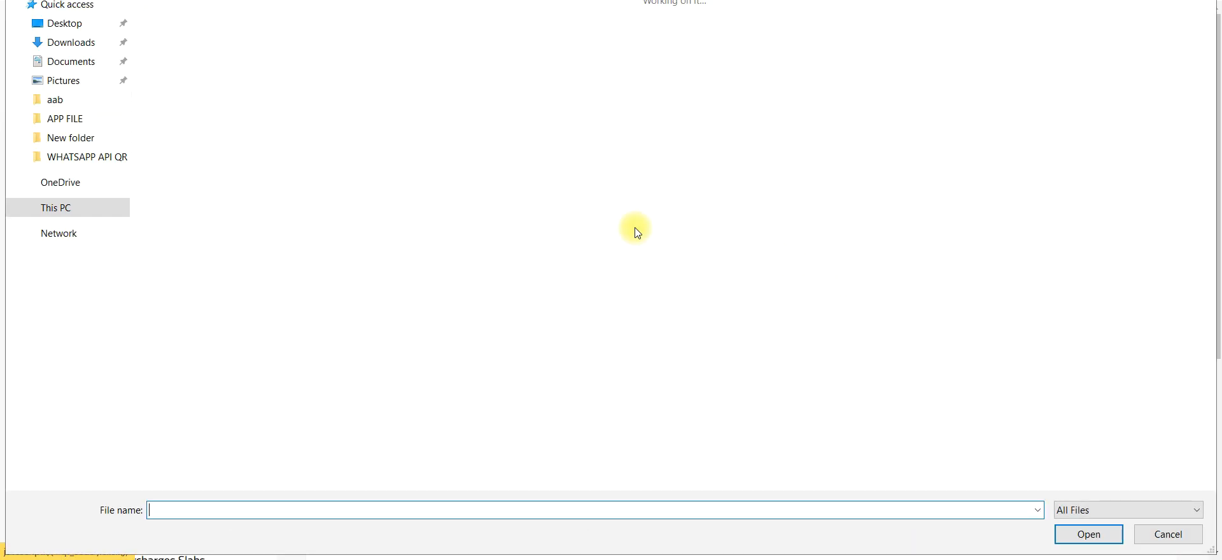
pyautogui.moveTo(1214, 115); pyautogui.dragTo(1196, 280)
pyautogui.doubleClick(884, 294)
pyautogui.scroll(-3, 1001, 300)
pyautogui.click(665, 252)
pyautogui.click(633, 312)
# Step: Enter the company's UPI ID and submit the UPI details with the UPI status set to Active
pyautogui.click(626, 315)
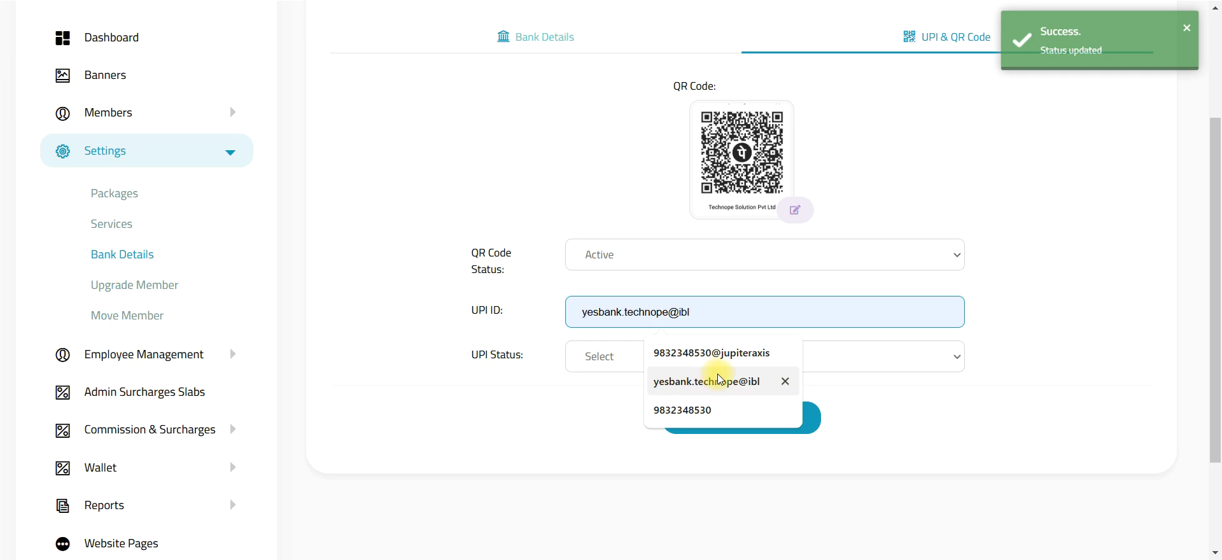
pyautogui.click(605, 315)
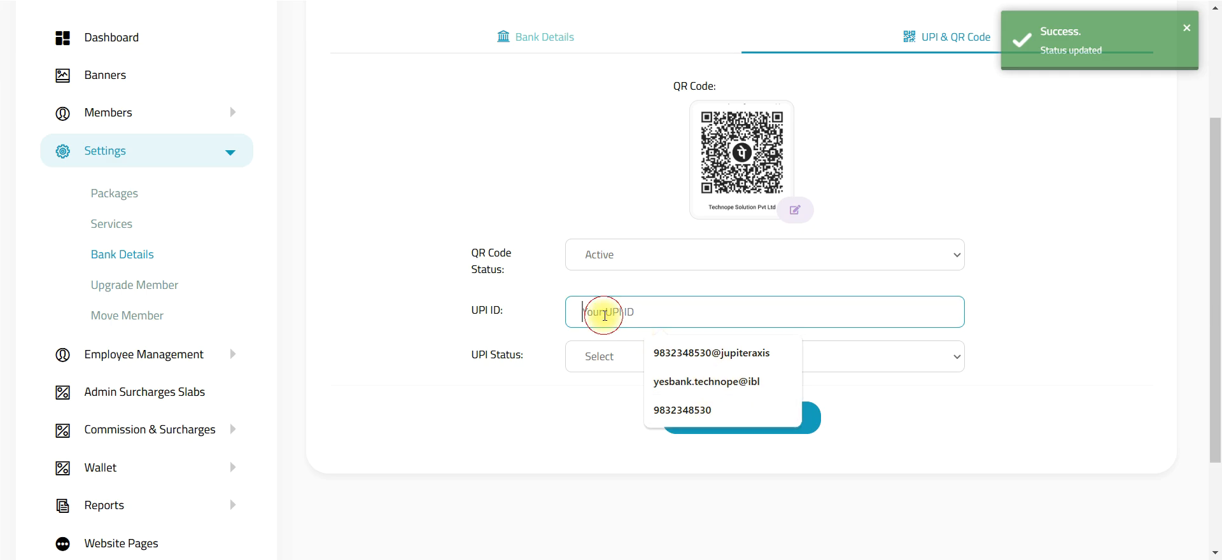
pyautogui.write('T')
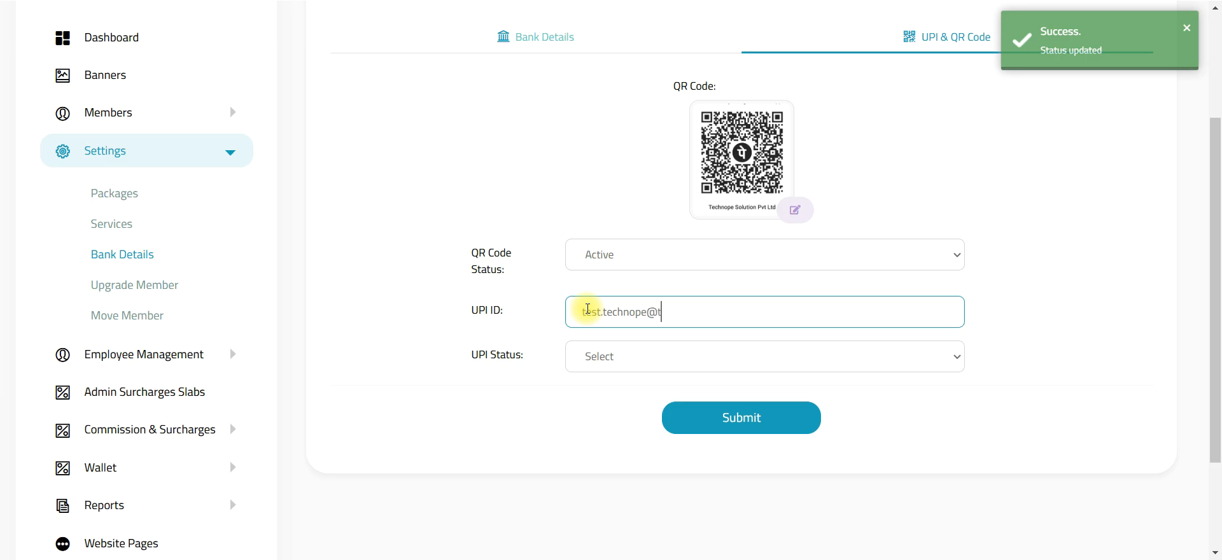
pyautogui.click(624, 350)
pyautogui.click(624, 415)
pyautogui.click(746, 408)
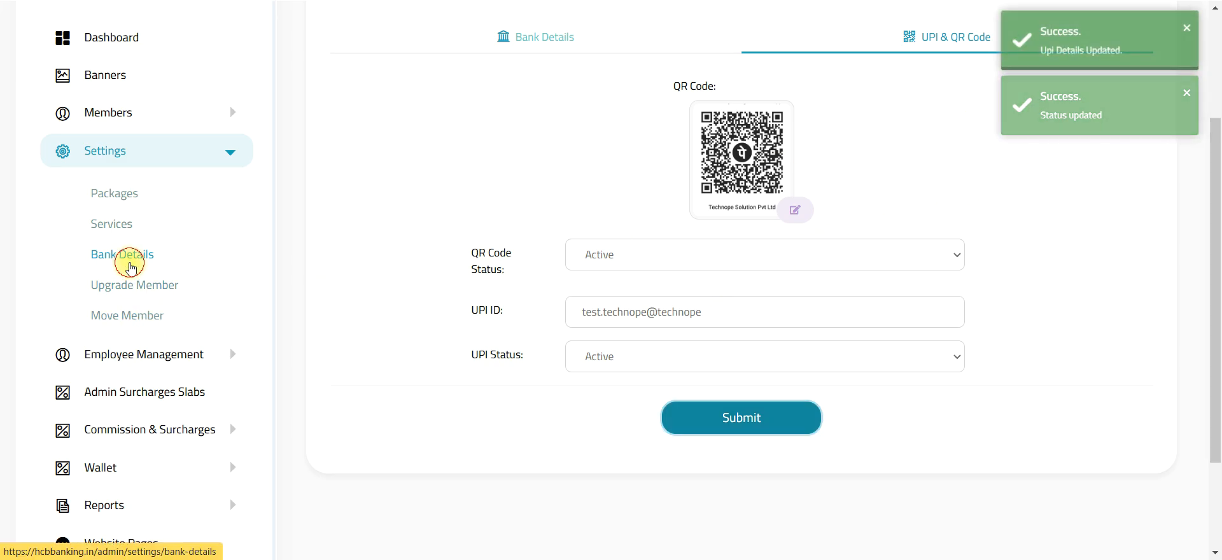
# Step: Review the saved bank entry and the saved UPI and QR code details
pyautogui.click(122, 255)
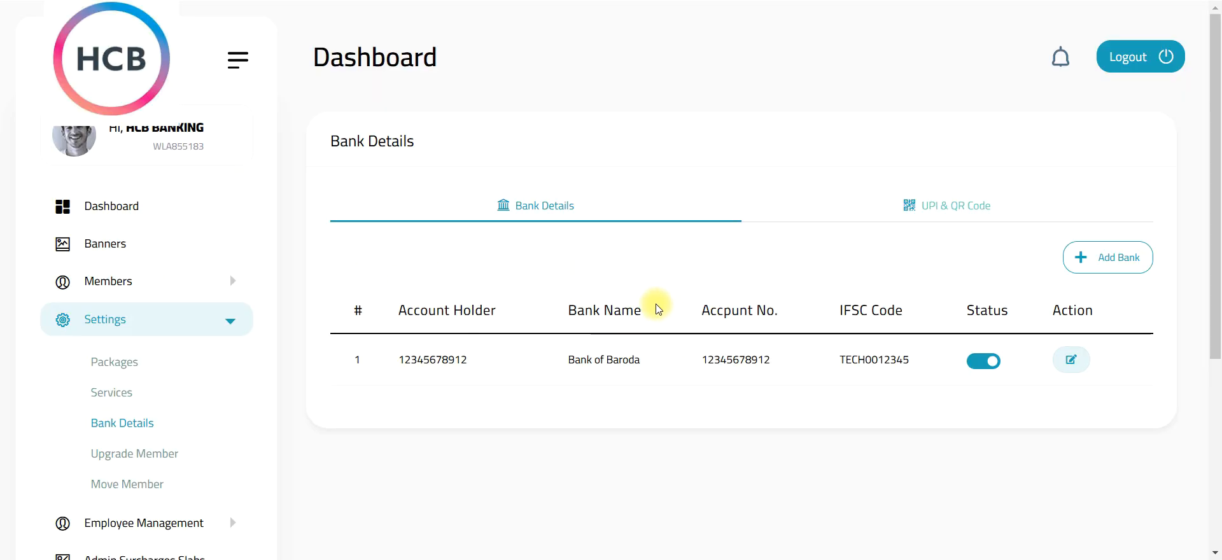
pyautogui.click(930, 215)
pyautogui.scroll(-5, 1216, 225)
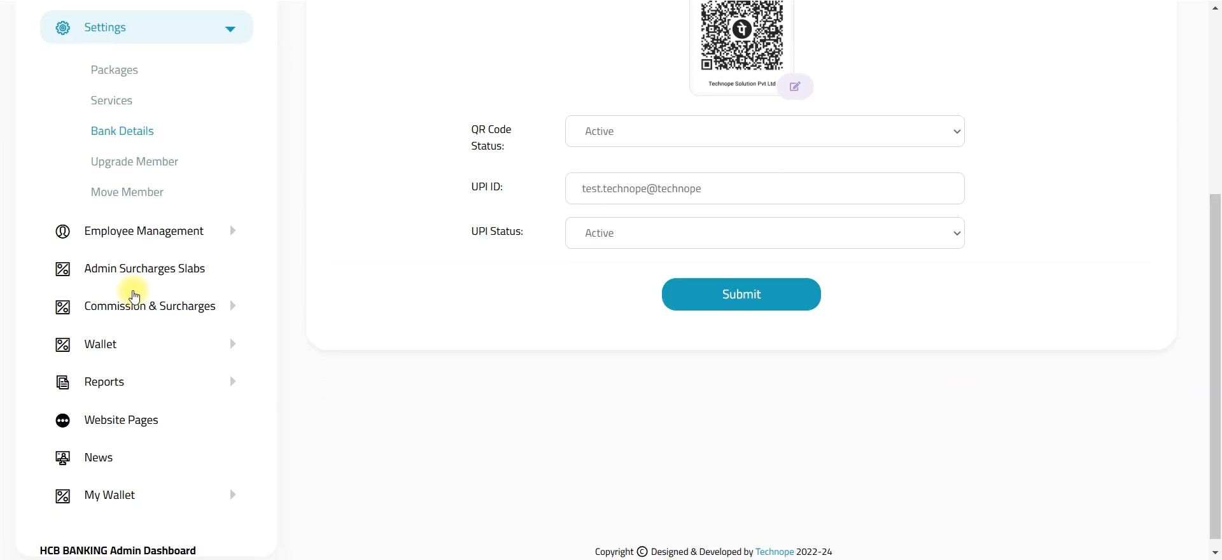
# Step: Open the recharge commission and surcharge settings for the free RT package
pyautogui.click(134, 238)
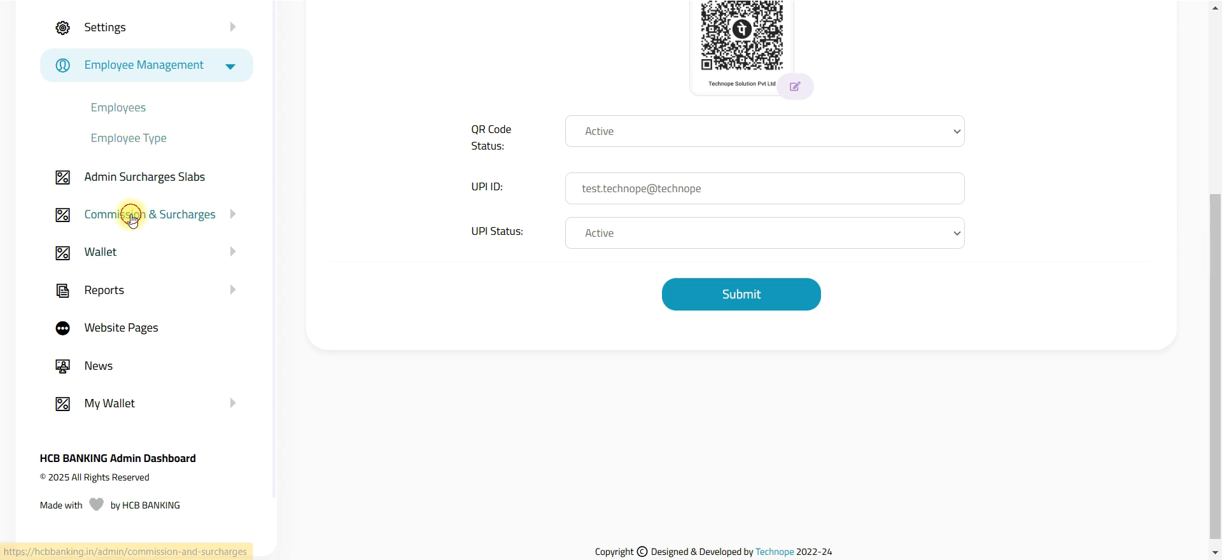
pyautogui.click(128, 214)
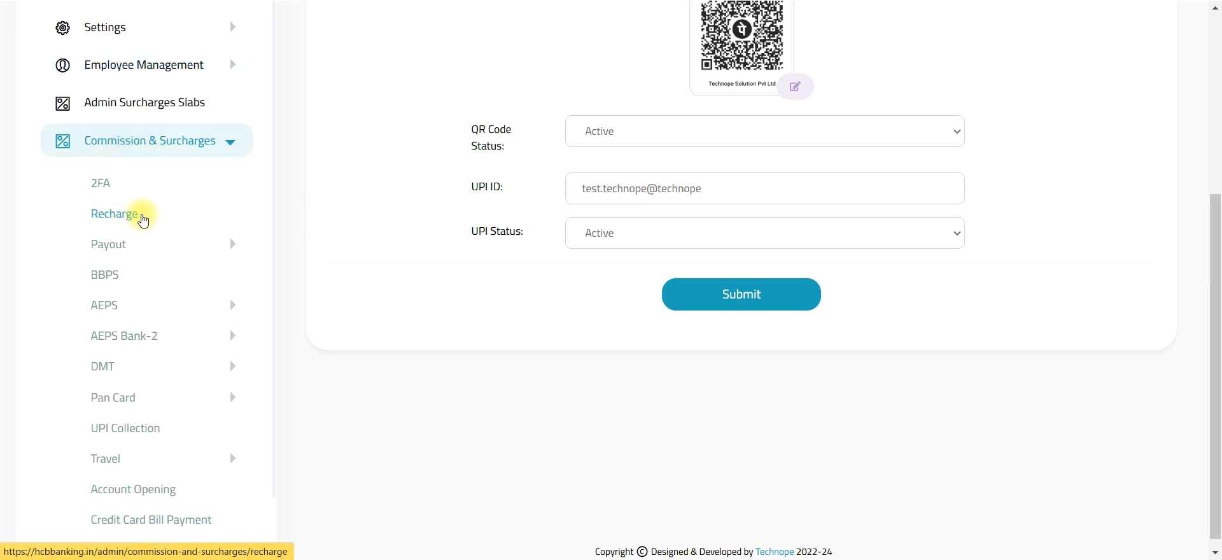
pyautogui.click(141, 215)
pyautogui.click(512, 203)
pyautogui.click(474, 260)
# Step: Set the Airtel prepaid recharge commission to 1 with the type %
pyautogui.click(704, 317)
pyautogui.doubleClick(706, 314)
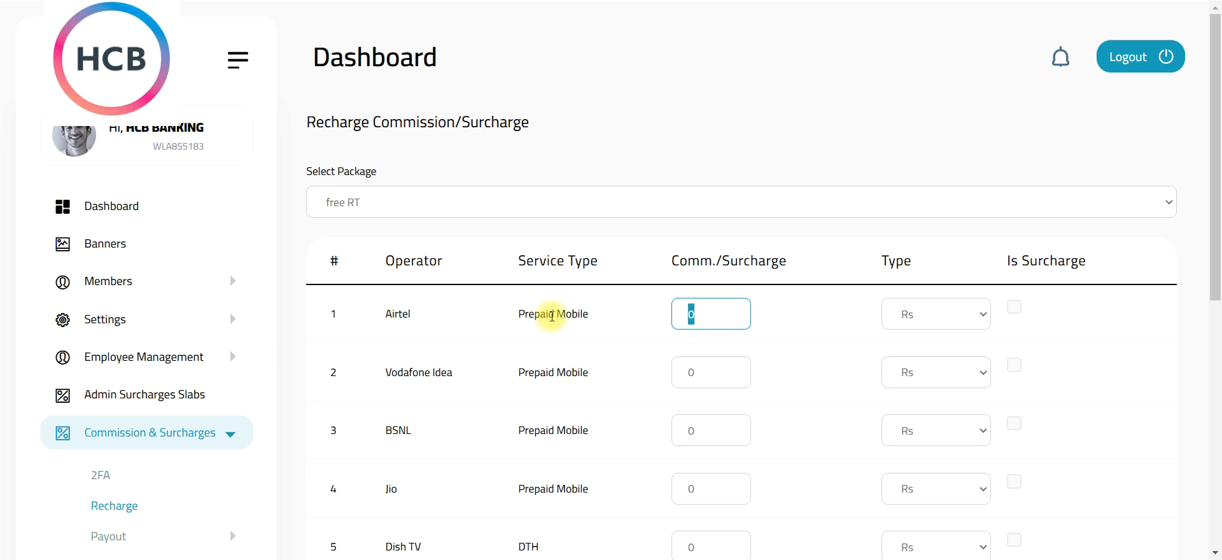
pyautogui.write('1')
pyautogui.click(953, 321)
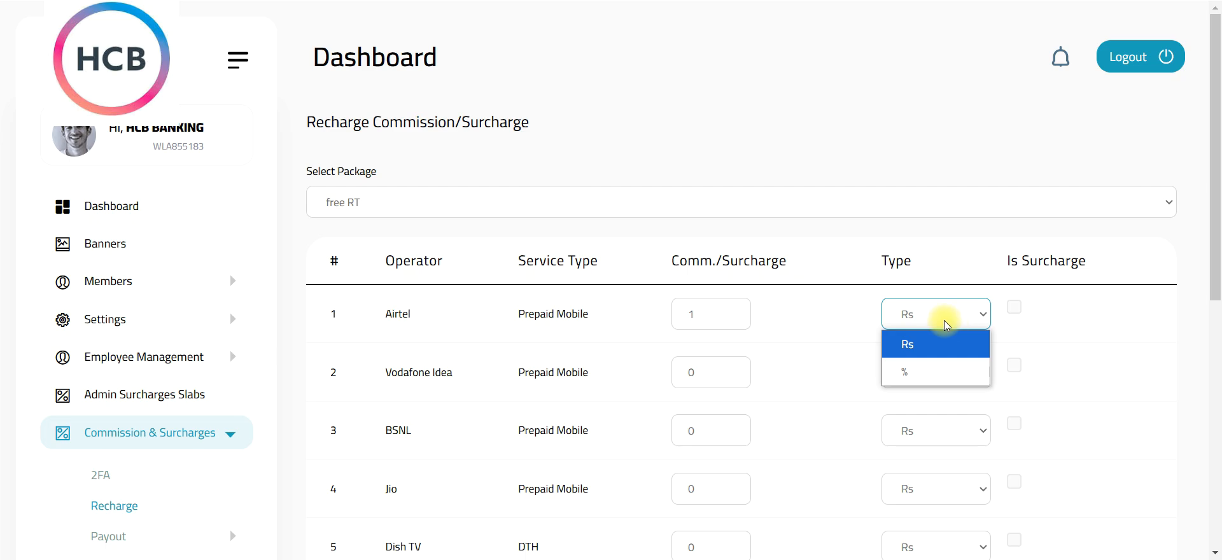
pyautogui.click(922, 369)
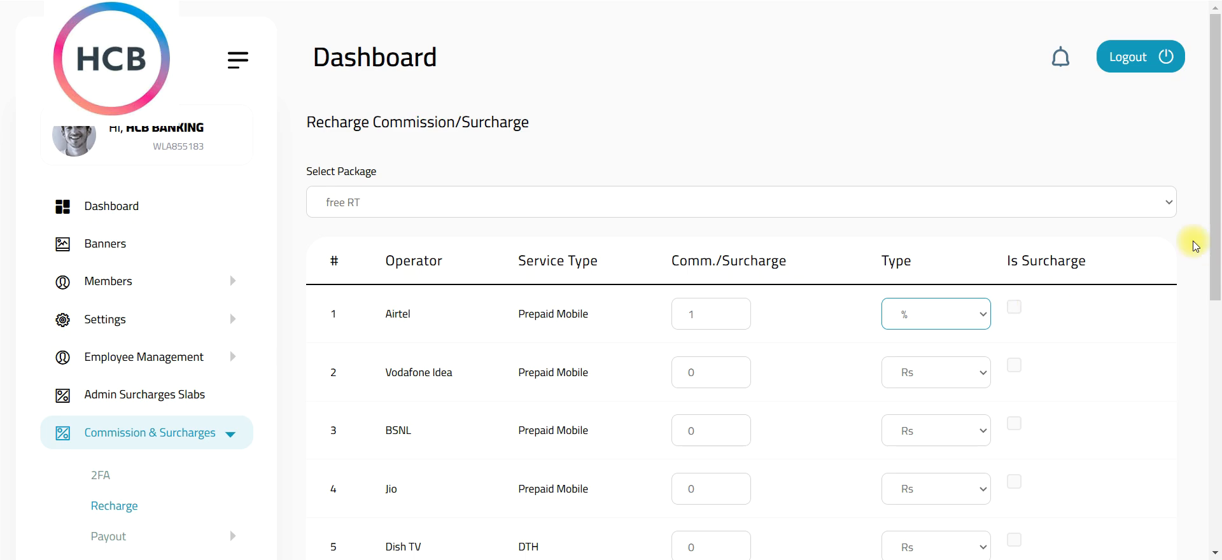
# Step: Set the Vodafone Idea and BSNL prepaid commissions to 1 % each and submit the recharge settings
pyautogui.moveTo(719, 360); pyautogui.dragTo(670, 373)
pyautogui.write('1')
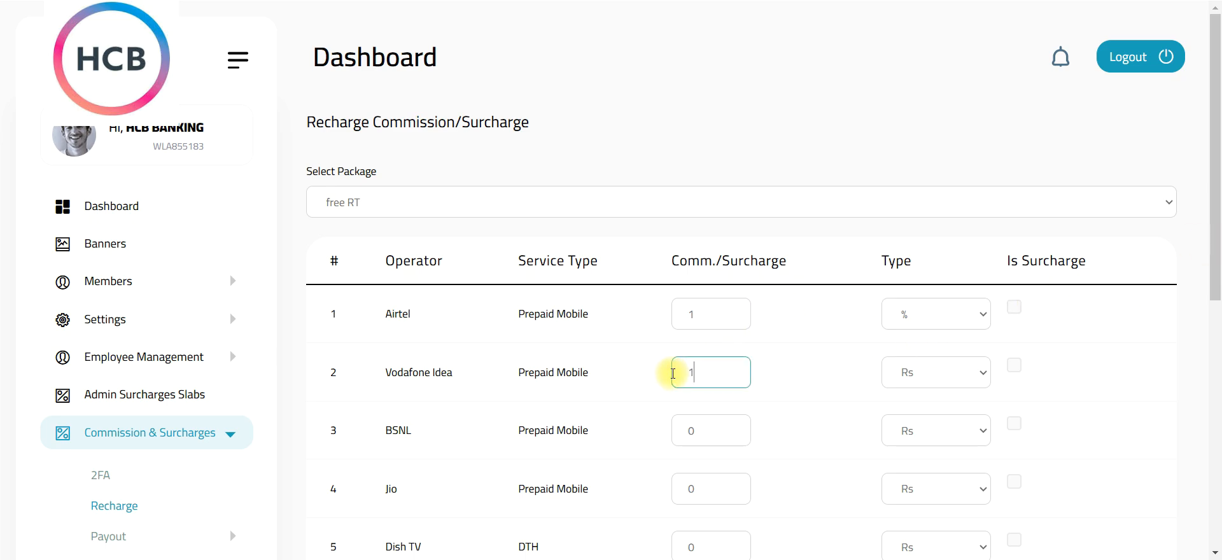
pyautogui.moveTo(737, 431); pyautogui.dragTo(651, 433)
pyautogui.write('1')
pyautogui.click(924, 376)
pyautogui.click(920, 426)
pyautogui.click(922, 431)
pyautogui.click(927, 487)
pyautogui.scroll(-8, 927, 490)
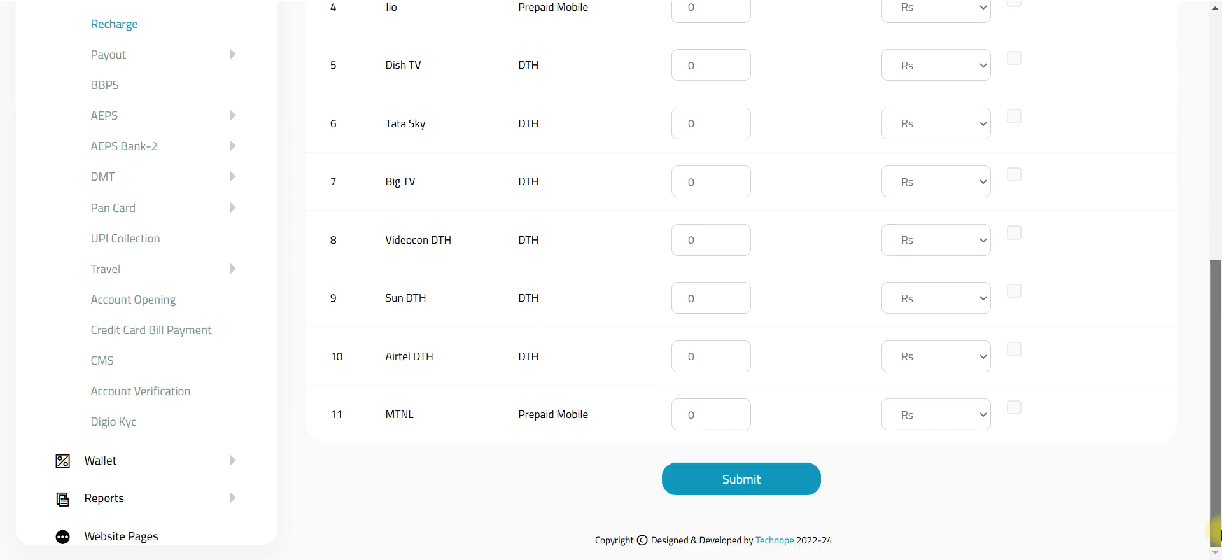
pyautogui.click(732, 478)
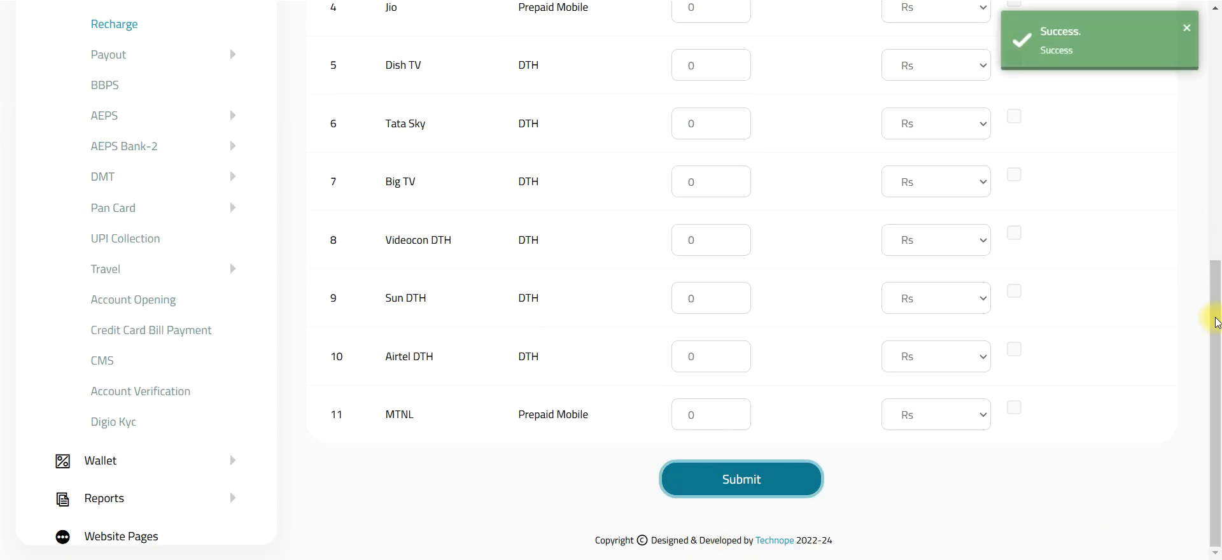
# Step: Open the regular Payout surcharge settings for the free RT package
pyautogui.scroll(3, 1192, 273)
pyautogui.click(130, 208)
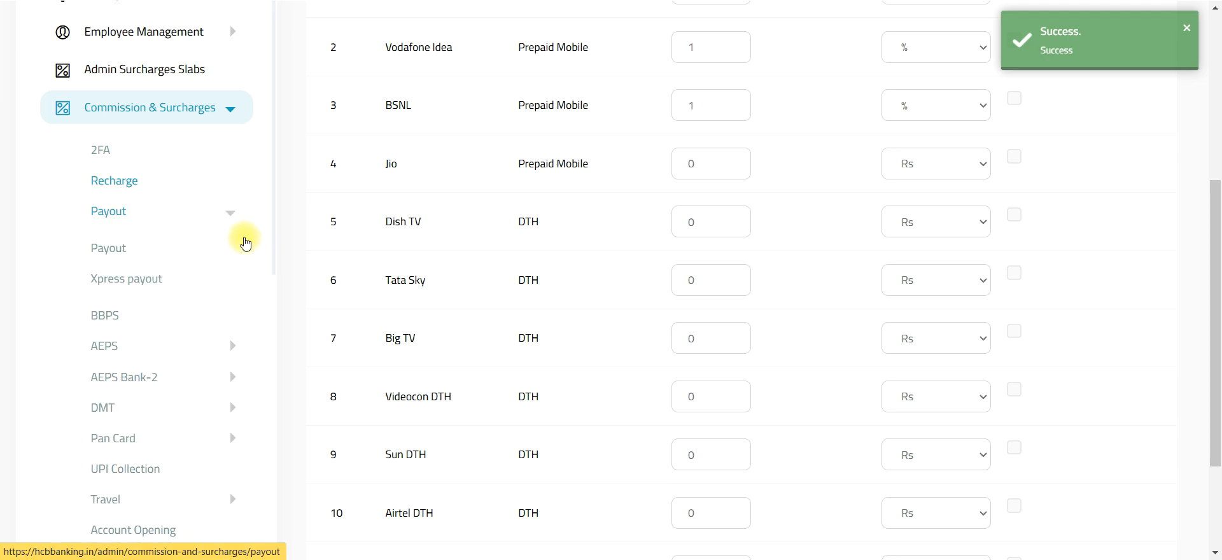
pyautogui.click(107, 249)
pyautogui.click(486, 227)
pyautogui.click(393, 279)
# Step: Save a payout surcharge slab for the range 1 to 5000 with a value of 5 Rs
pyautogui.click(395, 299)
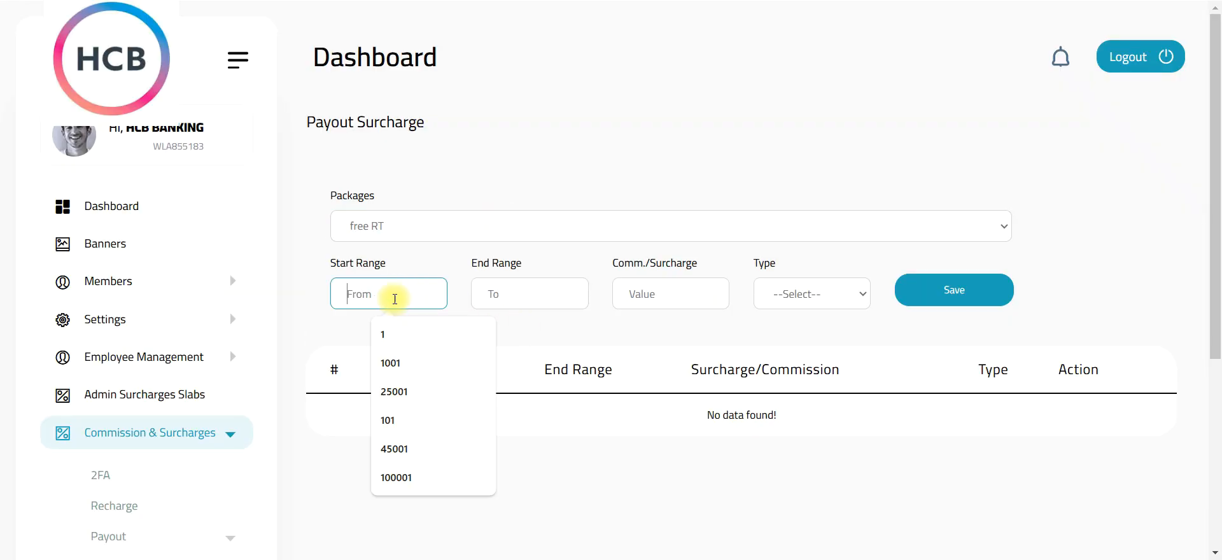
pyautogui.write('1')
pyautogui.click(526, 295)
pyautogui.write('5000')
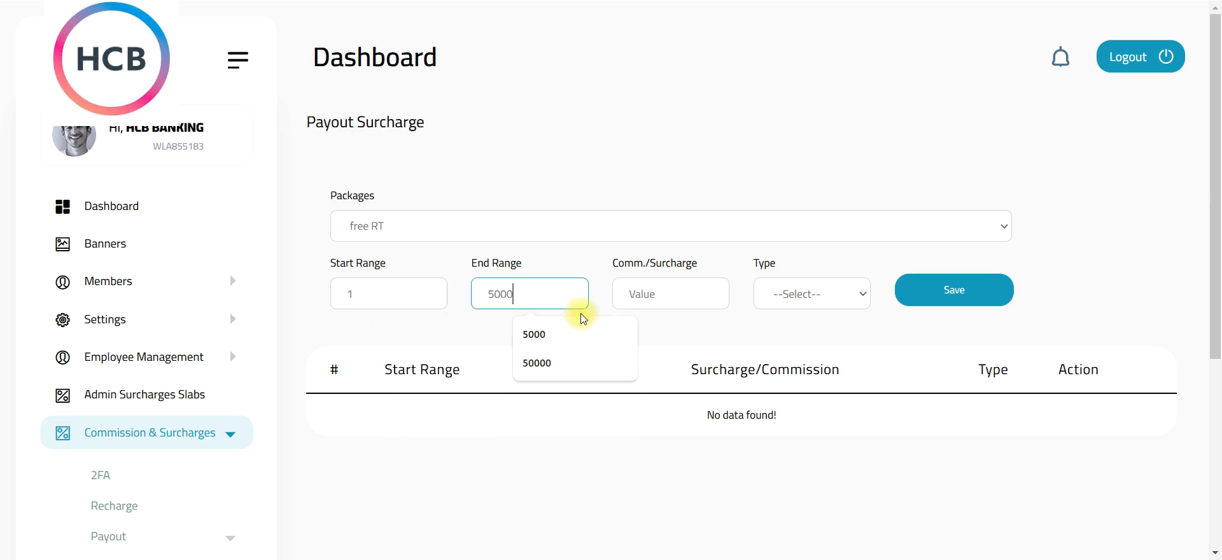
pyautogui.click(643, 294)
pyautogui.write('5')
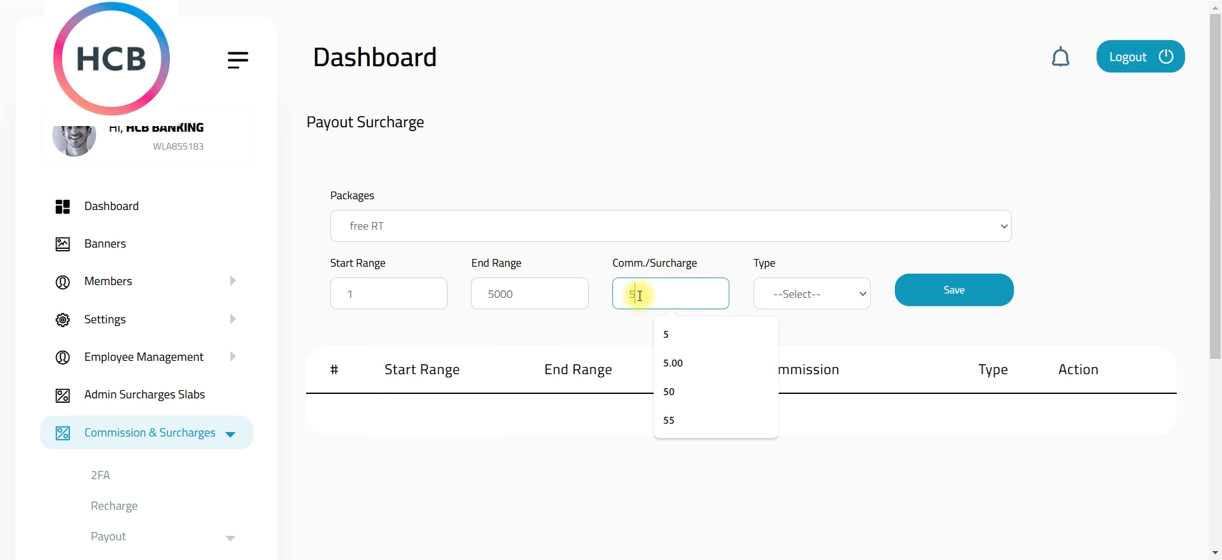
pyautogui.click(801, 304)
pyautogui.click(791, 380)
pyautogui.click(802, 292)
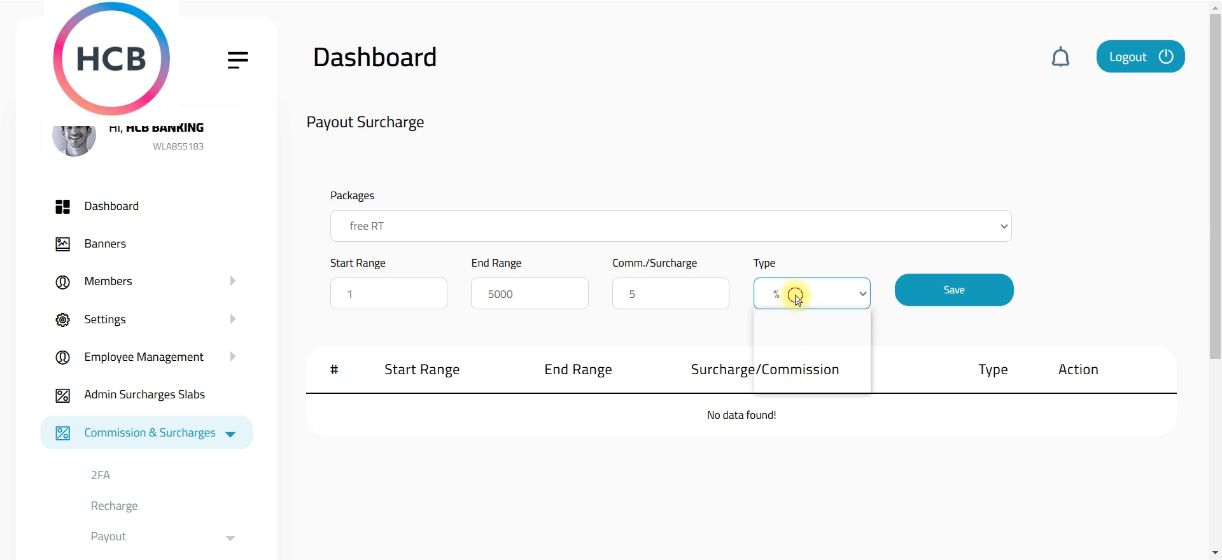
pyautogui.click(803, 350)
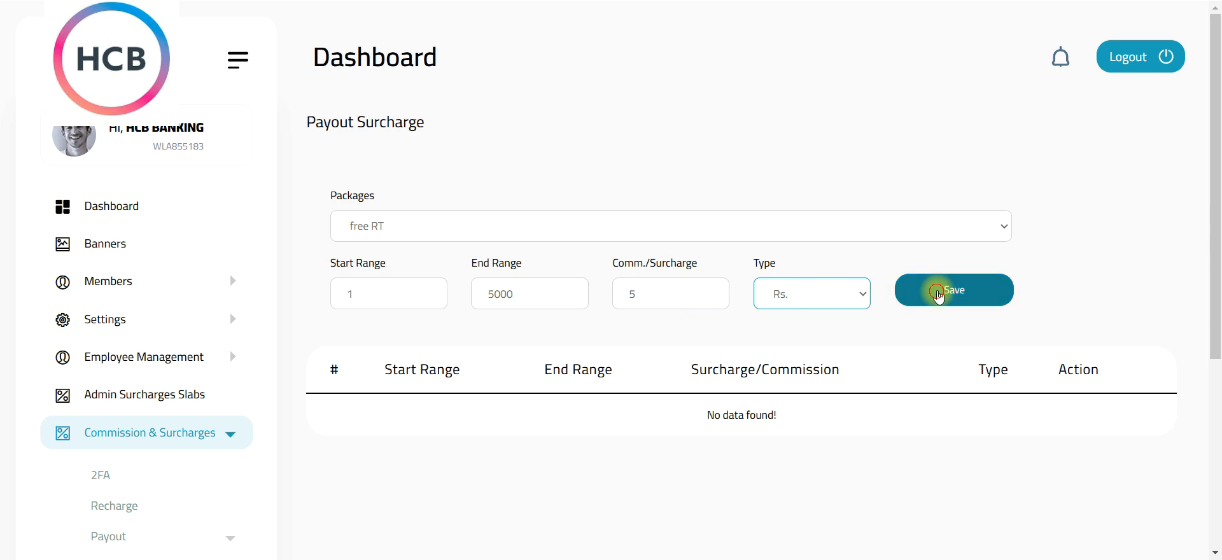
pyautogui.click(933, 303)
# Step: Save a second payout surcharge slab for the range 5001 to 50000 with a value of 10 Rs
pyautogui.click(392, 293)
pyautogui.write('5001')
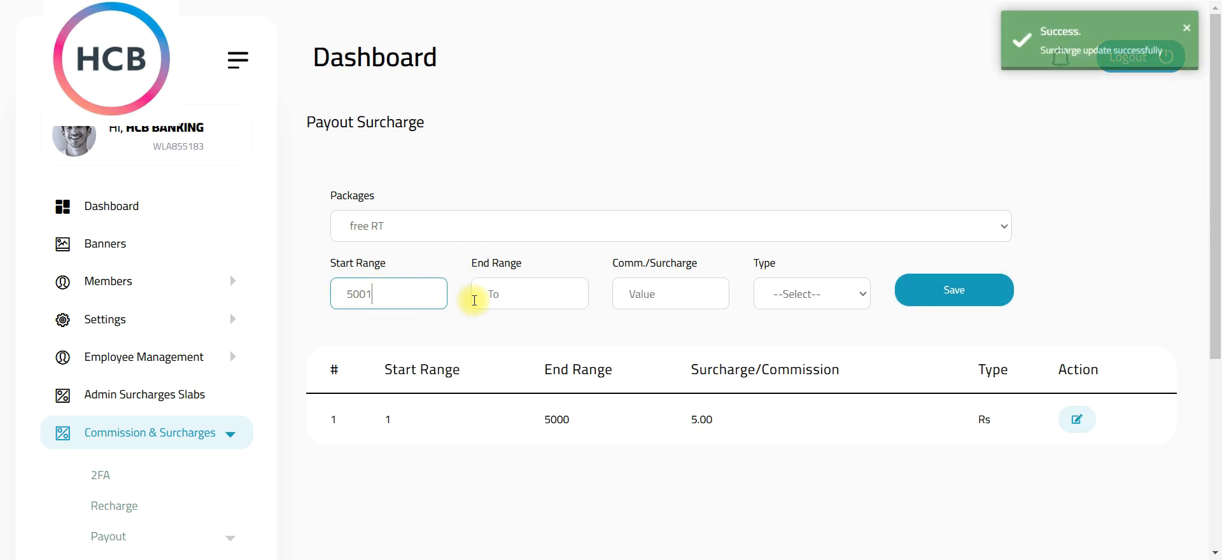
pyautogui.click(528, 297)
pyautogui.write('5000')
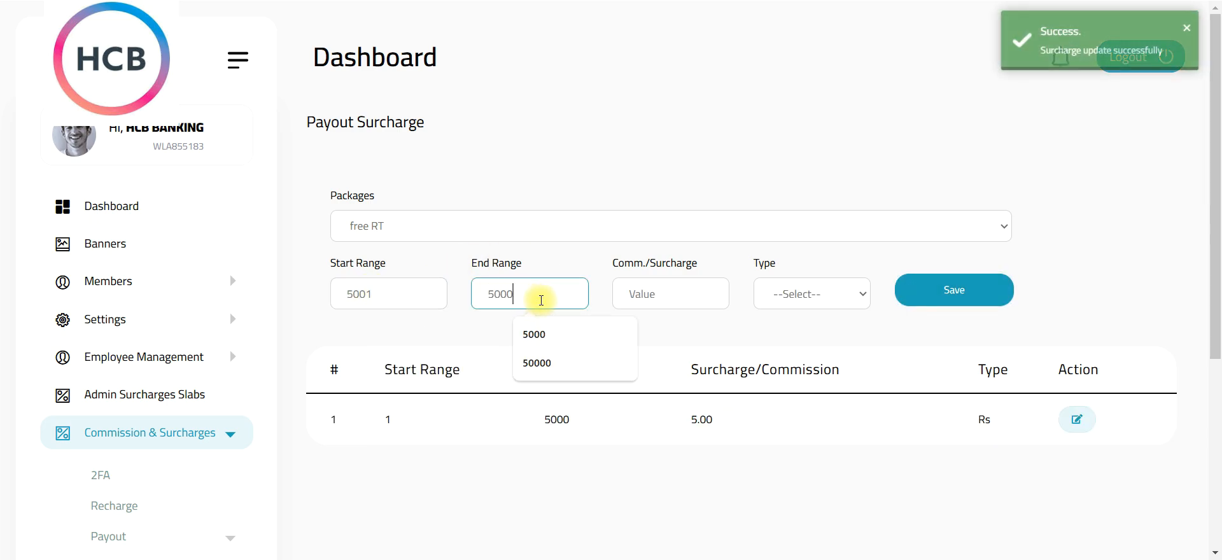
pyautogui.write('0')
pyautogui.click(664, 291)
pyautogui.write('10')
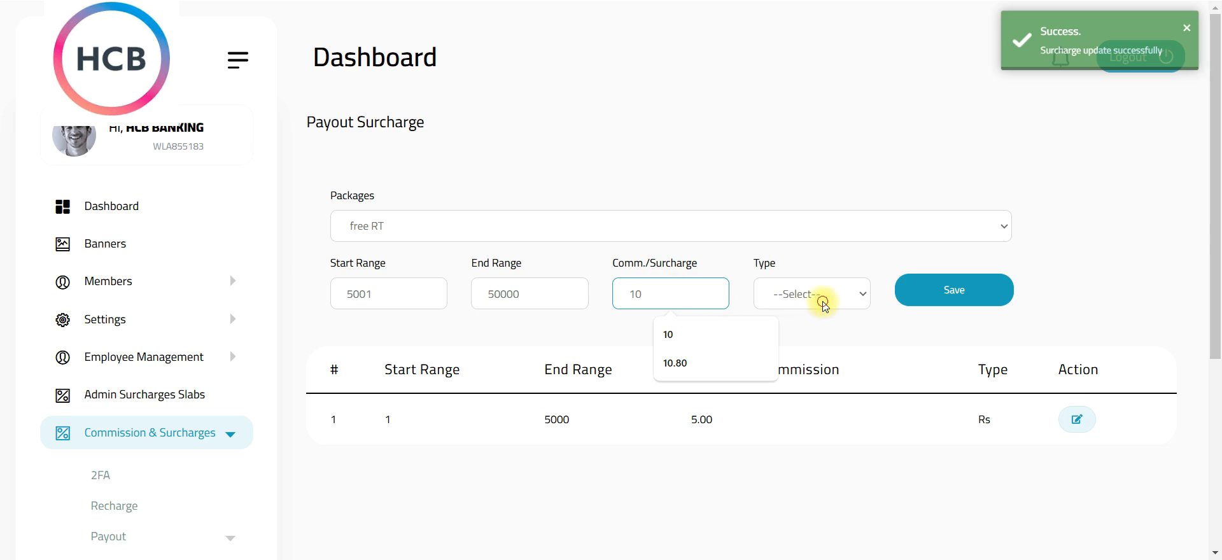
pyautogui.click(826, 307)
pyautogui.click(789, 347)
pyautogui.click(955, 287)
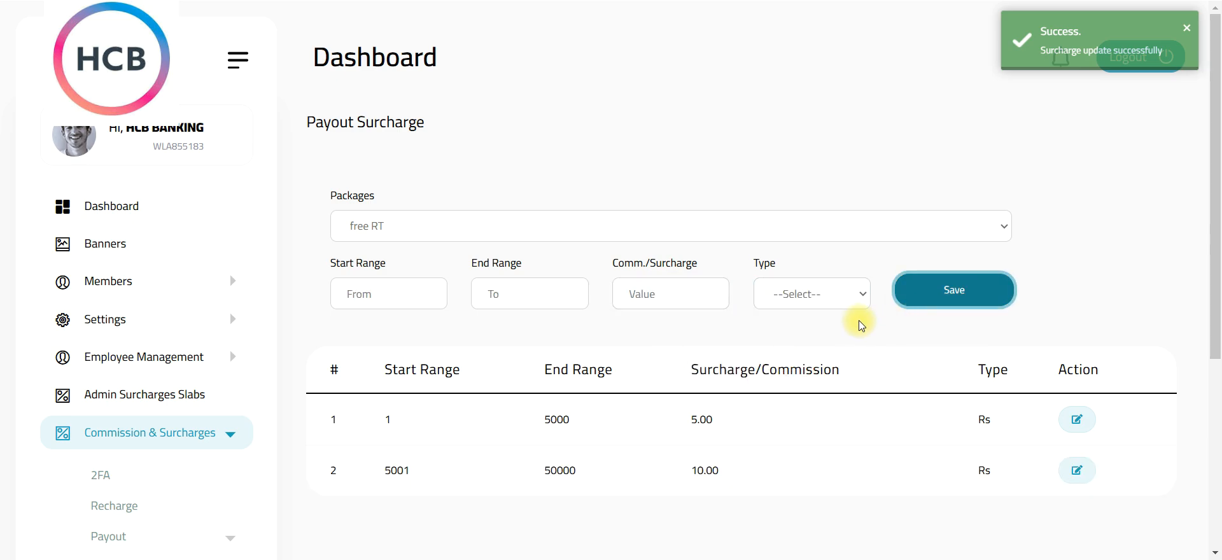
# Step: Open the Xpress payout surcharge settings for the free RT package
pyautogui.scroll(-3, 1208, 265)
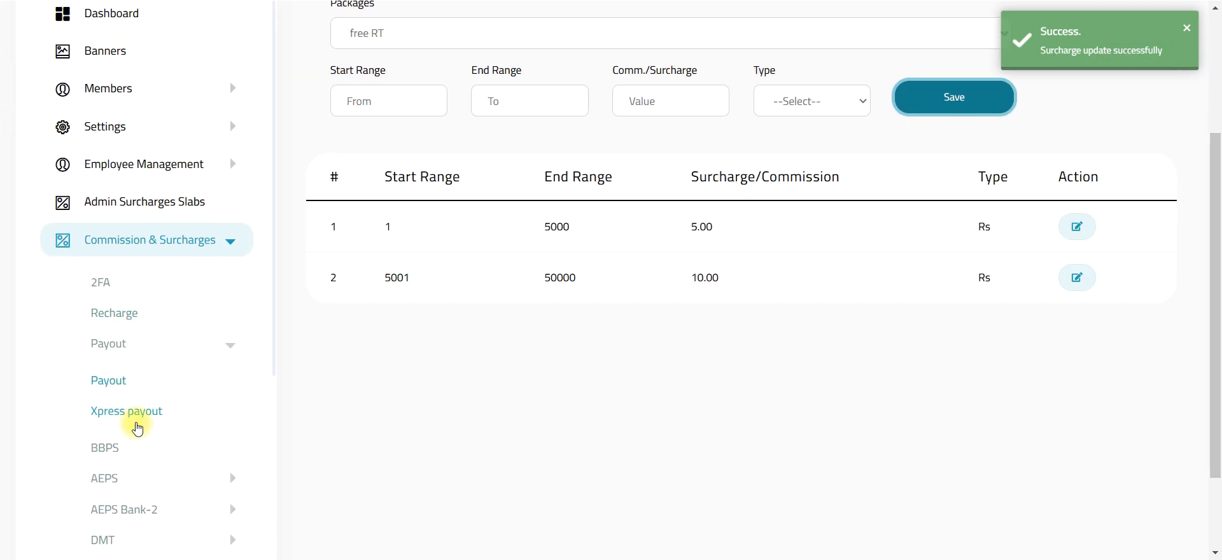
pyautogui.click(123, 420)
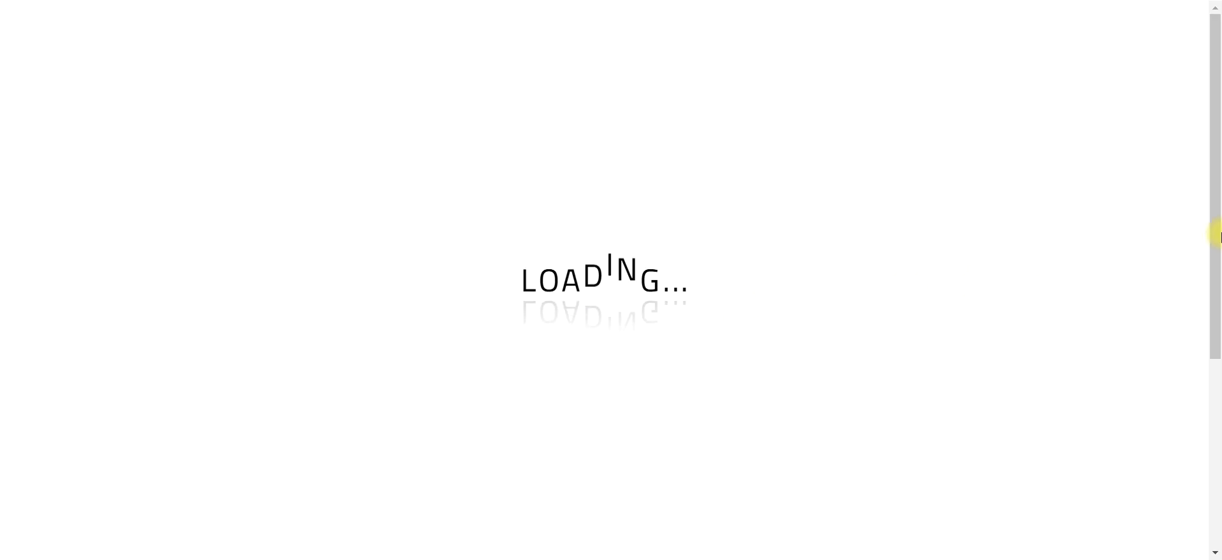
pyautogui.moveTo(1217, 105); pyautogui.dragTo(1192, 213)
pyautogui.click(390, 51)
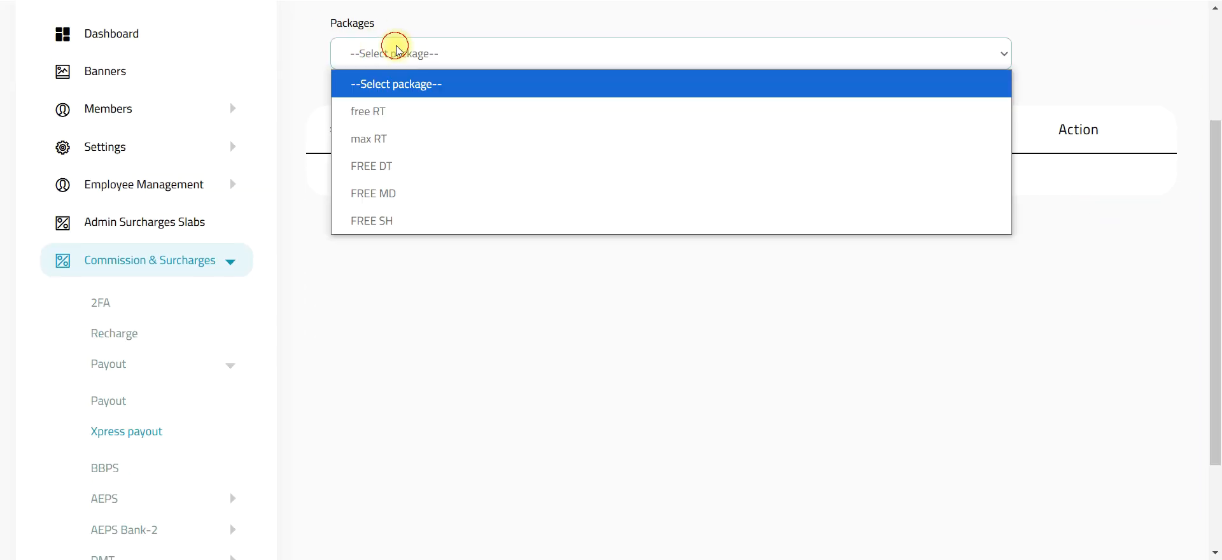
pyautogui.click(376, 109)
# Step: Save an Xpress payout surcharge slab for the range 1 to 10000 with a value of 15 Rs
pyautogui.click(352, 120)
pyautogui.write('1')
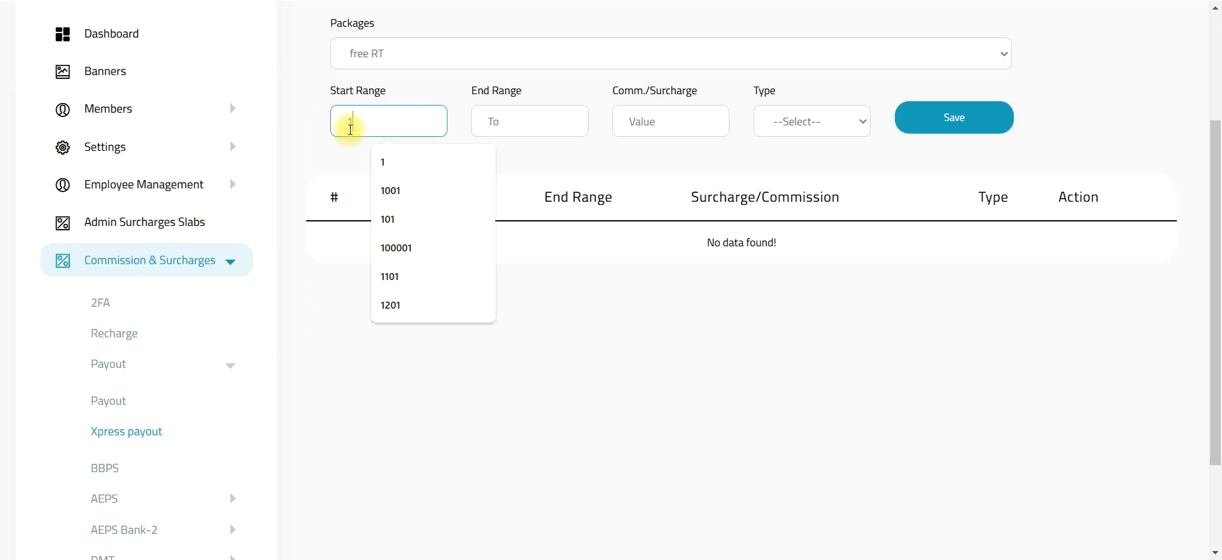
pyautogui.click(541, 123)
pyautogui.write('10000')
pyautogui.click(677, 129)
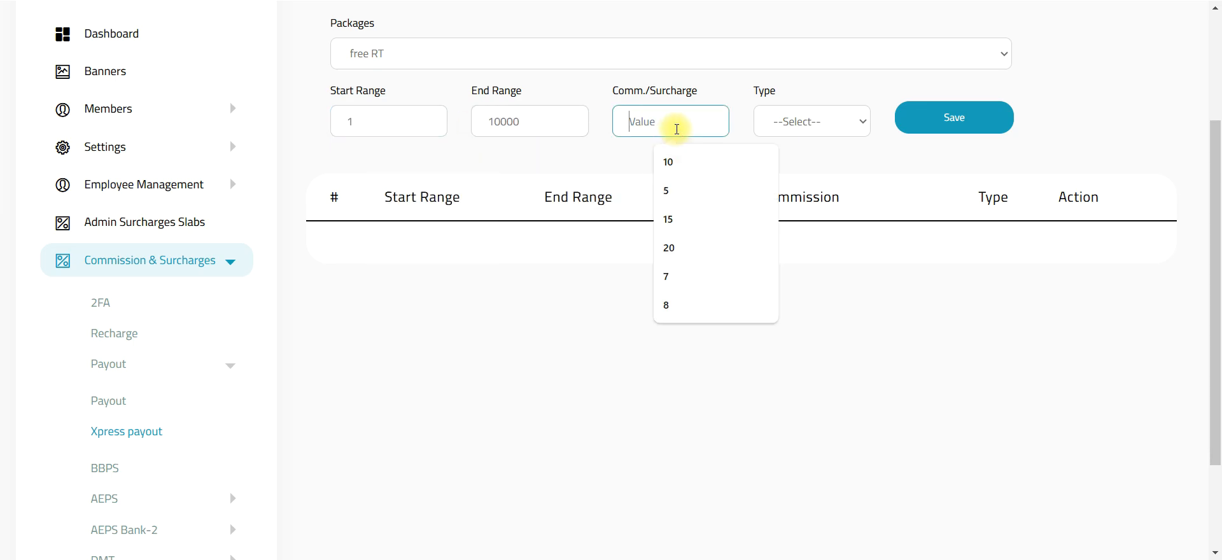
pyautogui.write('15')
pyautogui.click(793, 126)
pyautogui.click(785, 178)
pyautogui.click(944, 133)
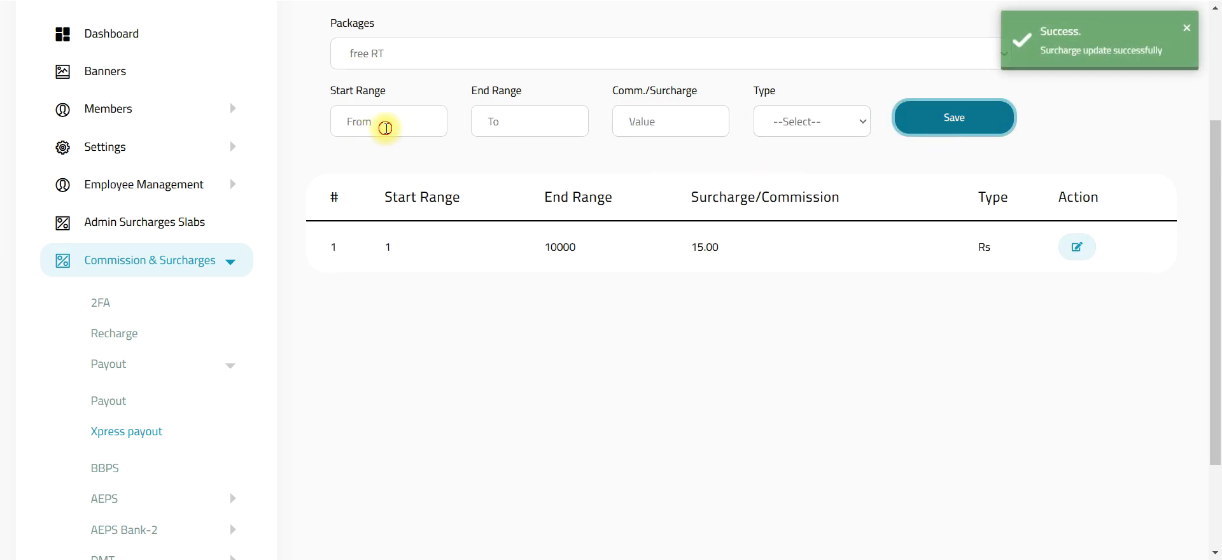
# Step: Save a second Xpress payout surcharge slab for the range 10001 to 50000 with a value of 20 Rs
pyautogui.click(383, 124)
pyautogui.write('1000')
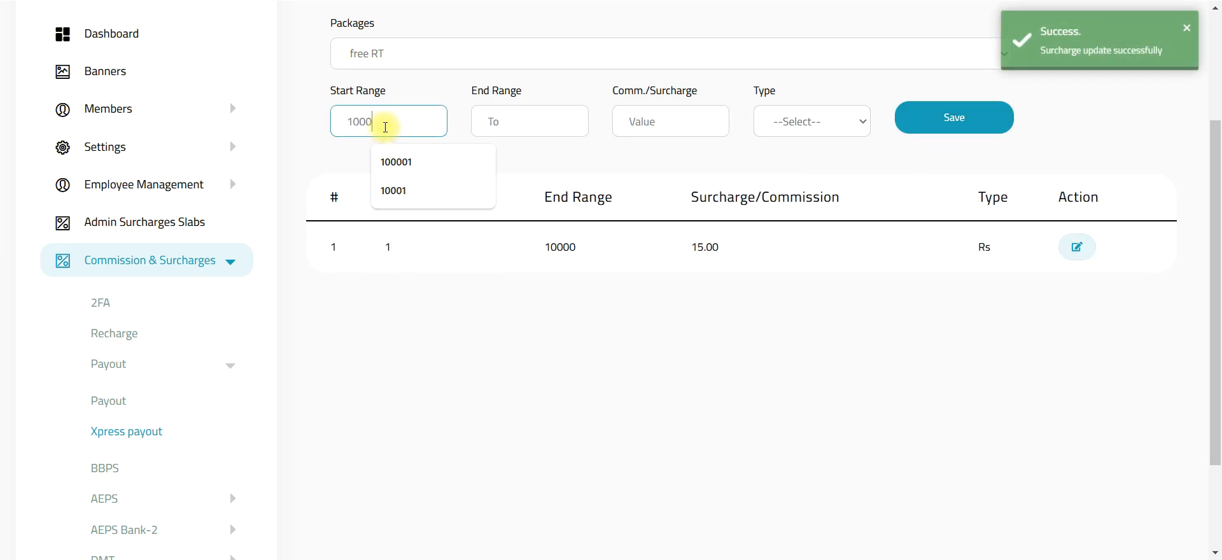
pyautogui.write('1')
pyautogui.click(535, 122)
pyautogui.write('50000')
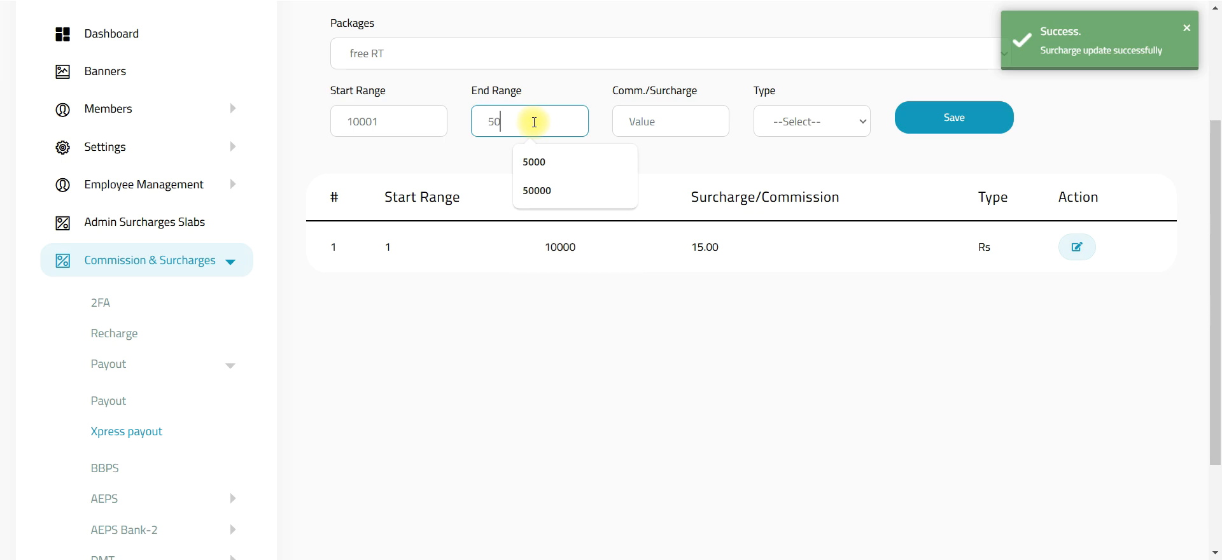
pyautogui.click(660, 125)
pyautogui.write('20')
pyautogui.click(803, 122)
pyautogui.click(788, 173)
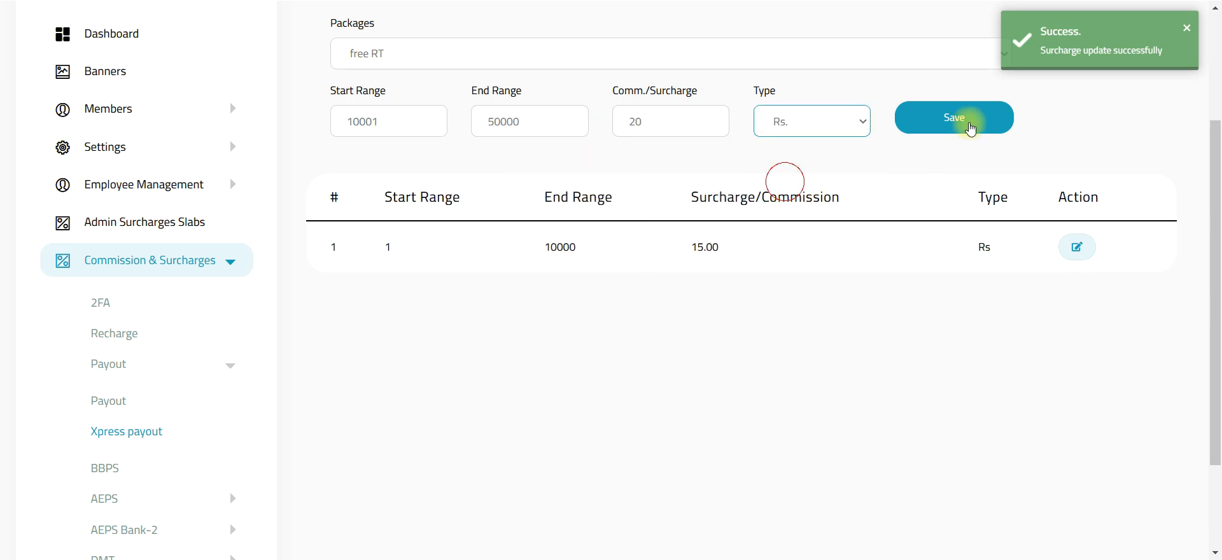
pyautogui.click(968, 132)
# Step: Open the BBPS commission settings for the free RT package
pyautogui.moveTo(1217, 227); pyautogui.dragTo(1218, 369)
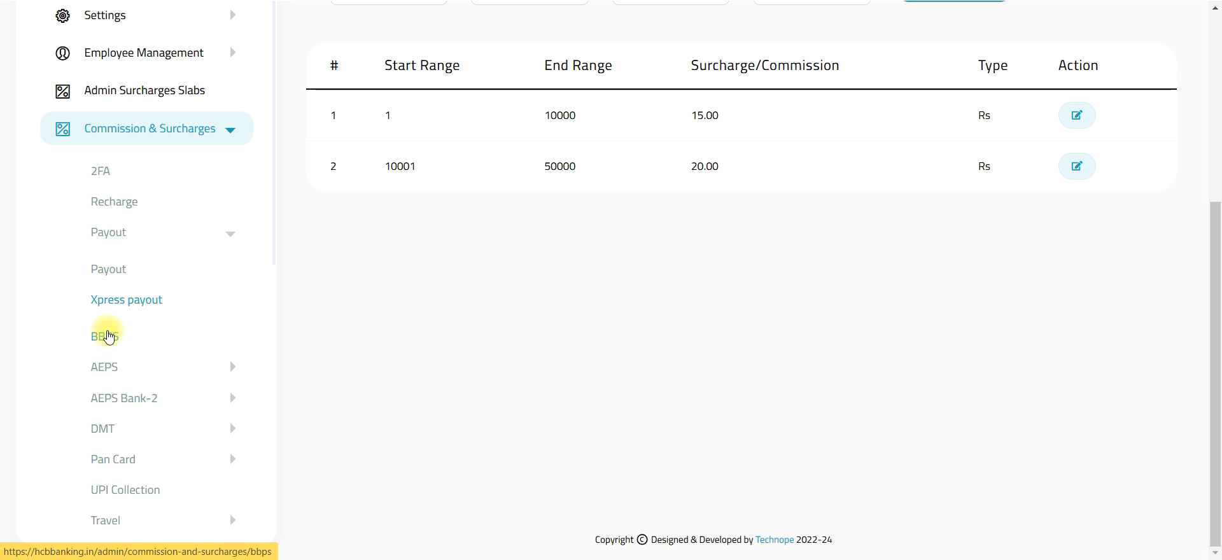
pyautogui.click(107, 336)
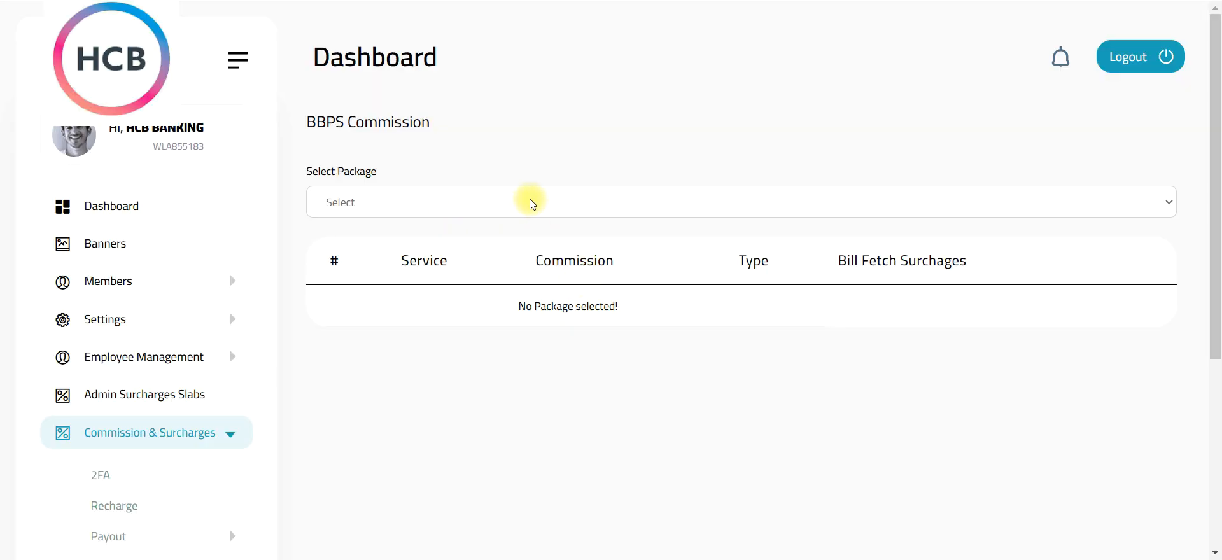
pyautogui.click(426, 202)
pyautogui.click(377, 261)
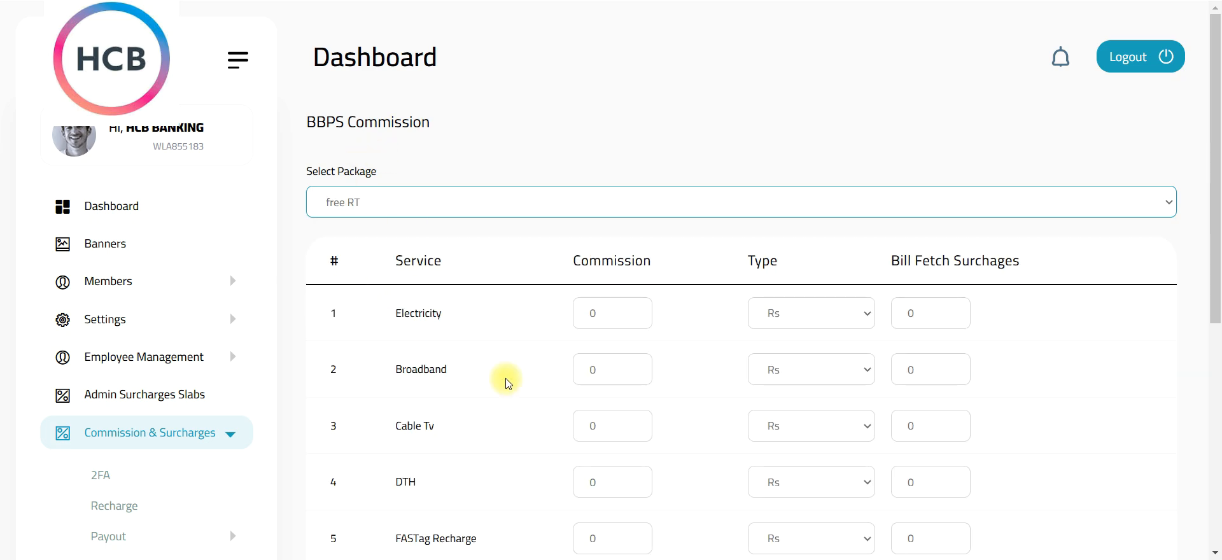
# Step: Set the free RT package's BBPS electricity commission to 1 Rs with a bill fetch surcharge of 0.25, and submit it
pyautogui.click(612, 312)
pyautogui.write('1')
pyautogui.click(853, 314)
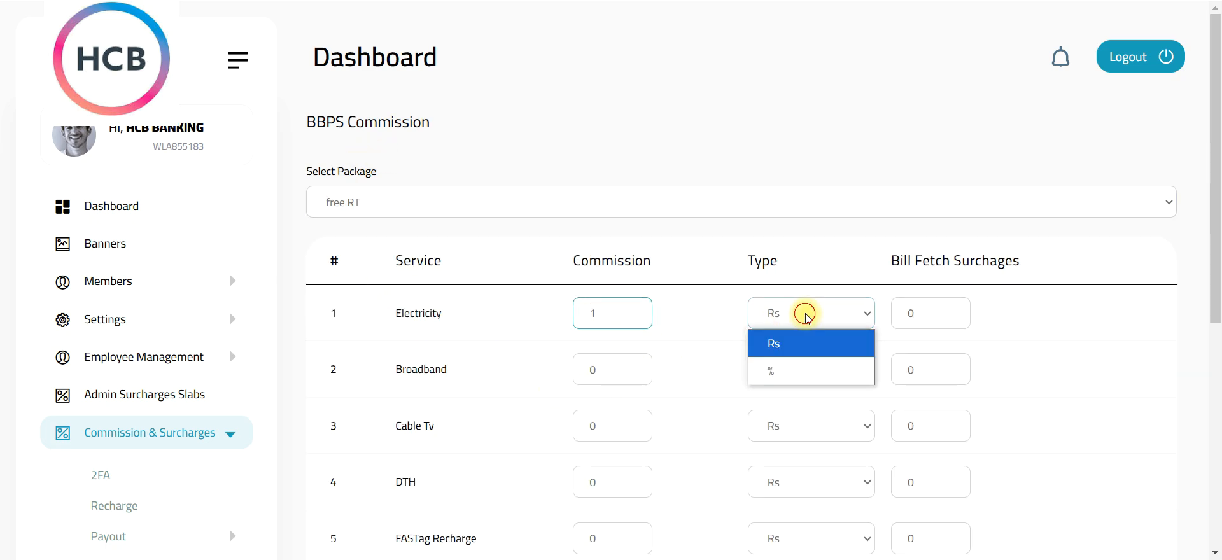
pyautogui.click(791, 344)
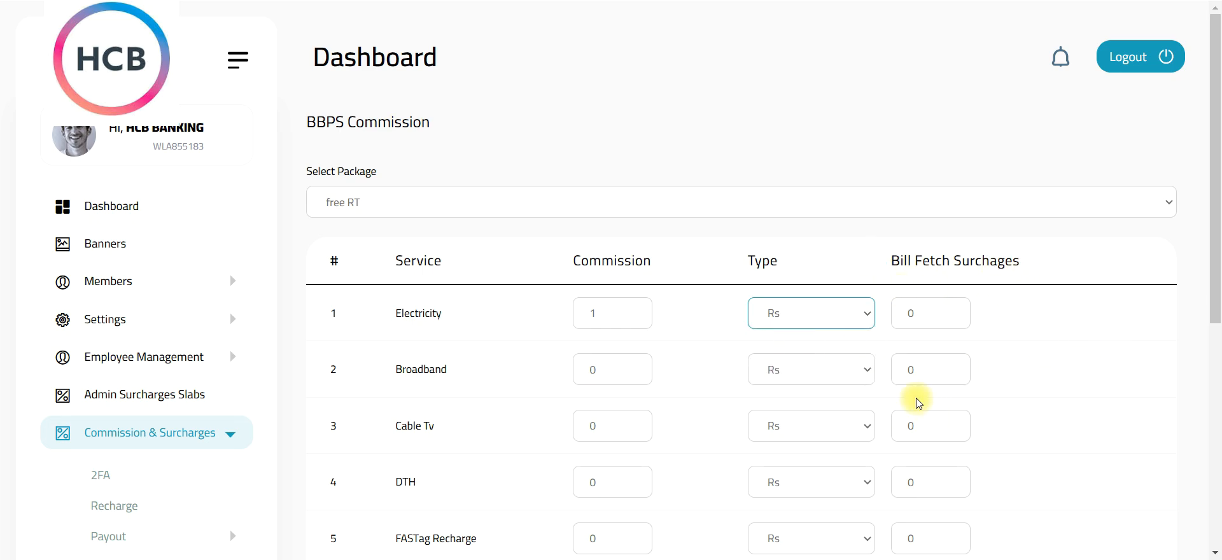
pyautogui.moveTo(1213, 155); pyautogui.dragTo(1201, 223)
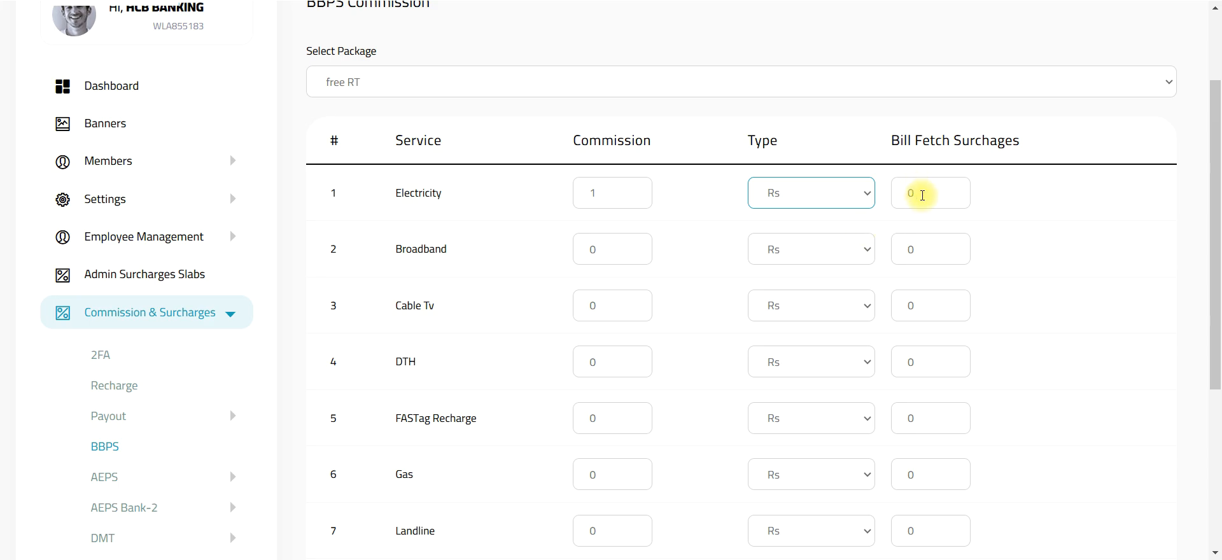
pyautogui.press('Tab')
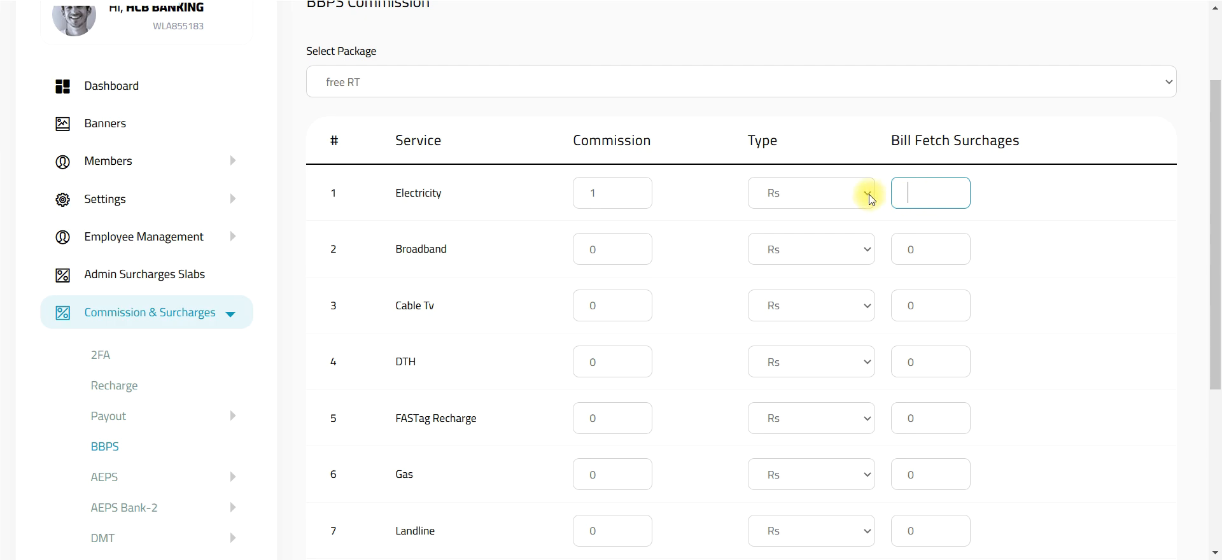
pyautogui.write('0.25')
pyautogui.scroll(-5, 1178, 240)
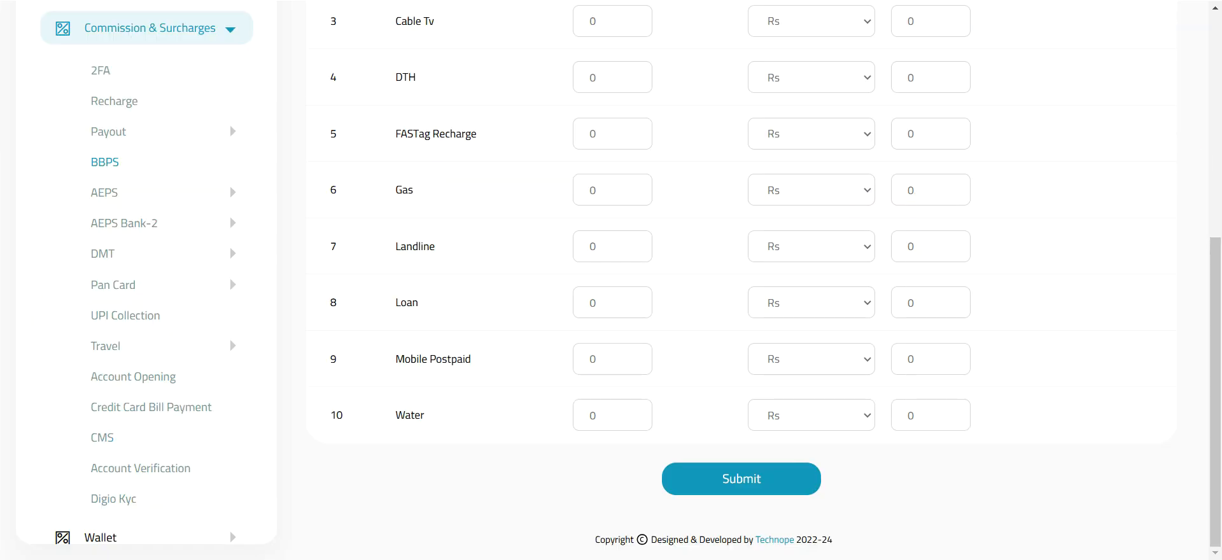
pyautogui.click(741, 478)
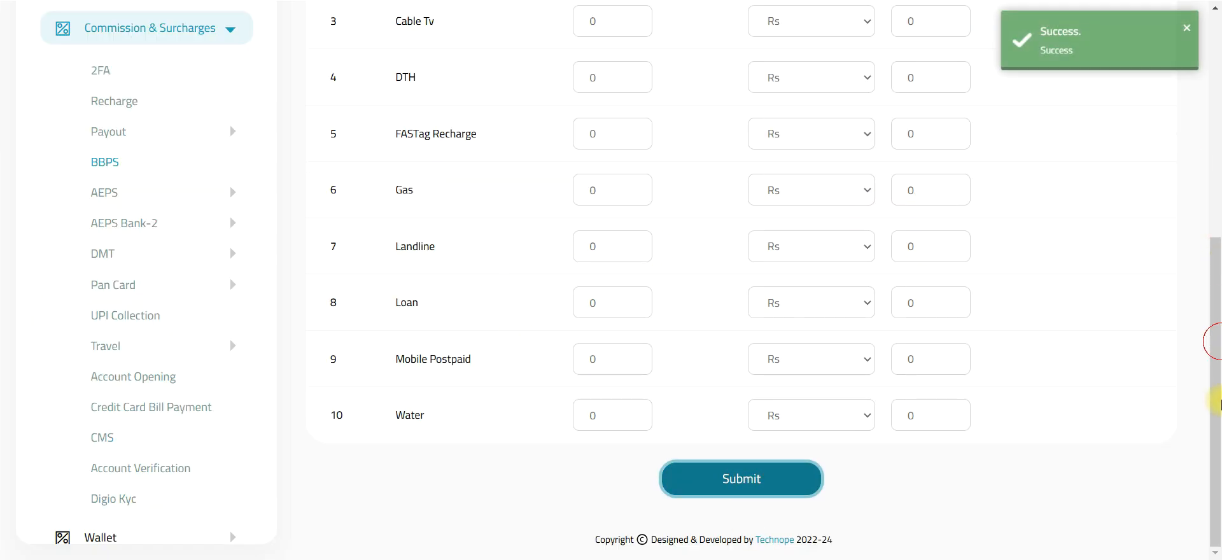
# Step: Open the AEPS Bank-2 withdrawal commission settings
pyautogui.click(110, 196)
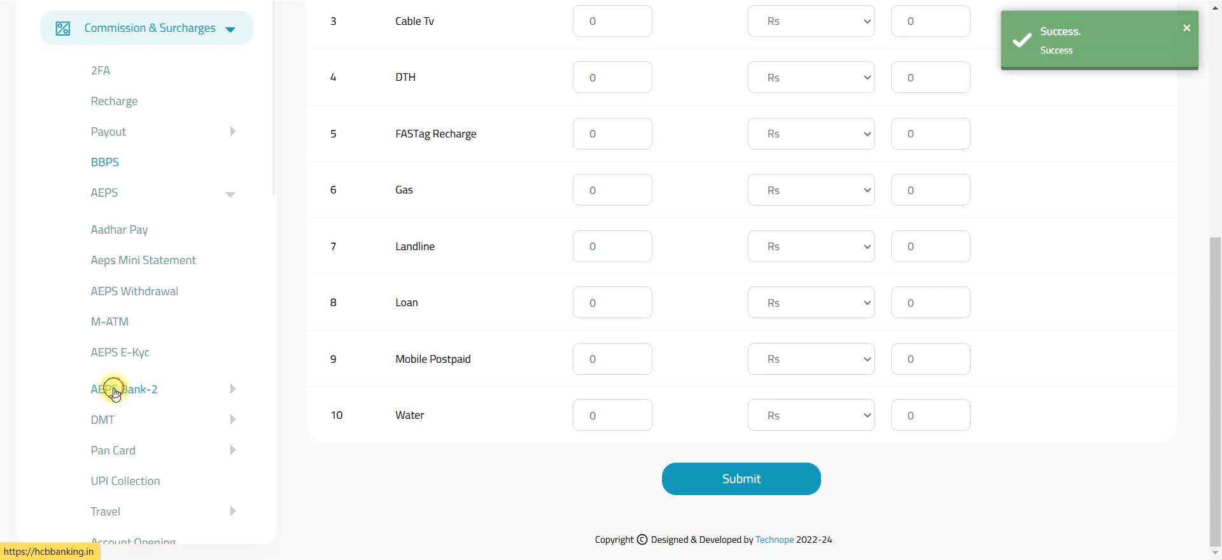
pyautogui.click(113, 389)
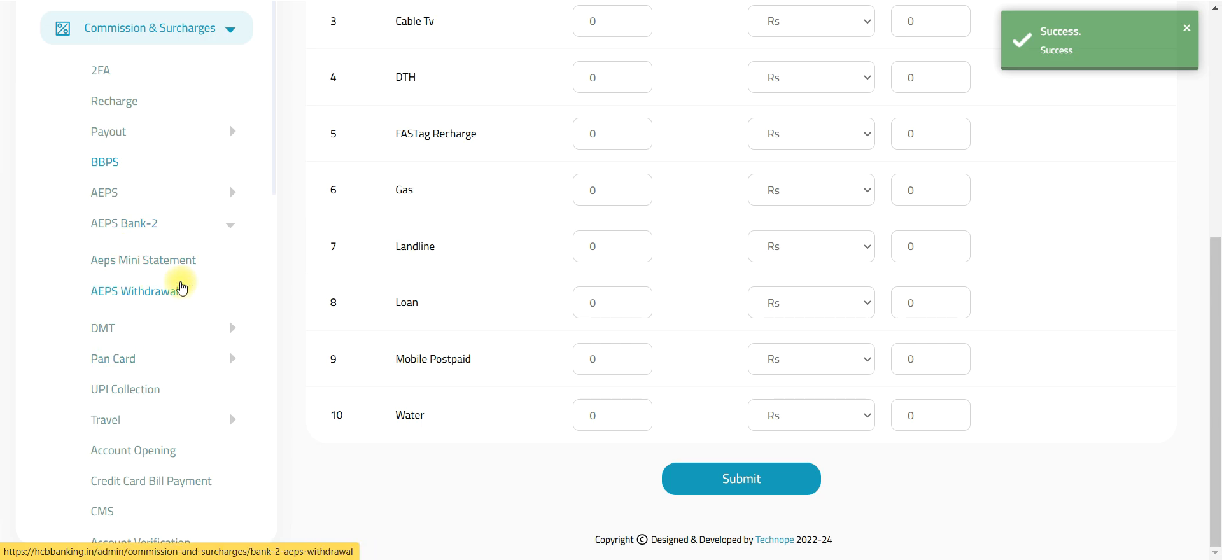
pyautogui.click(159, 292)
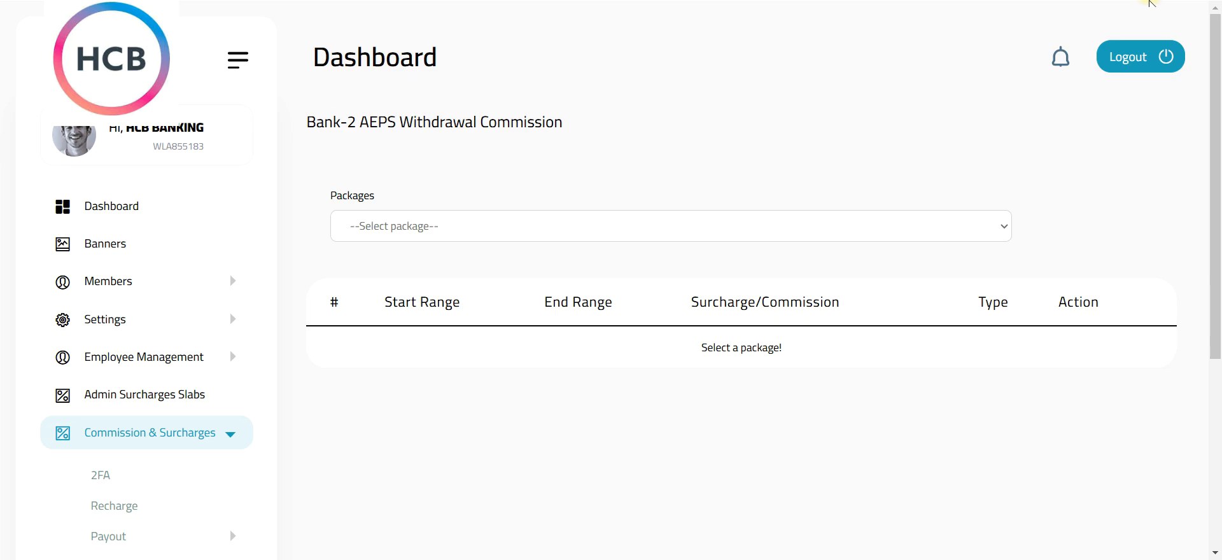
pyautogui.moveTo(1216, 99); pyautogui.dragTo(324, 273)
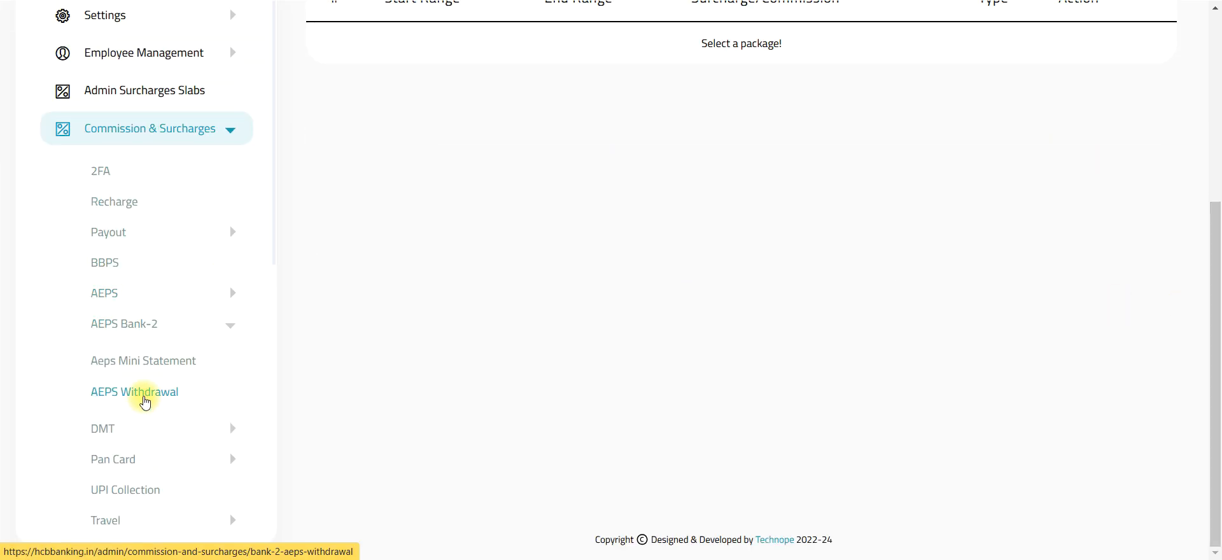
pyautogui.click(242, 380)
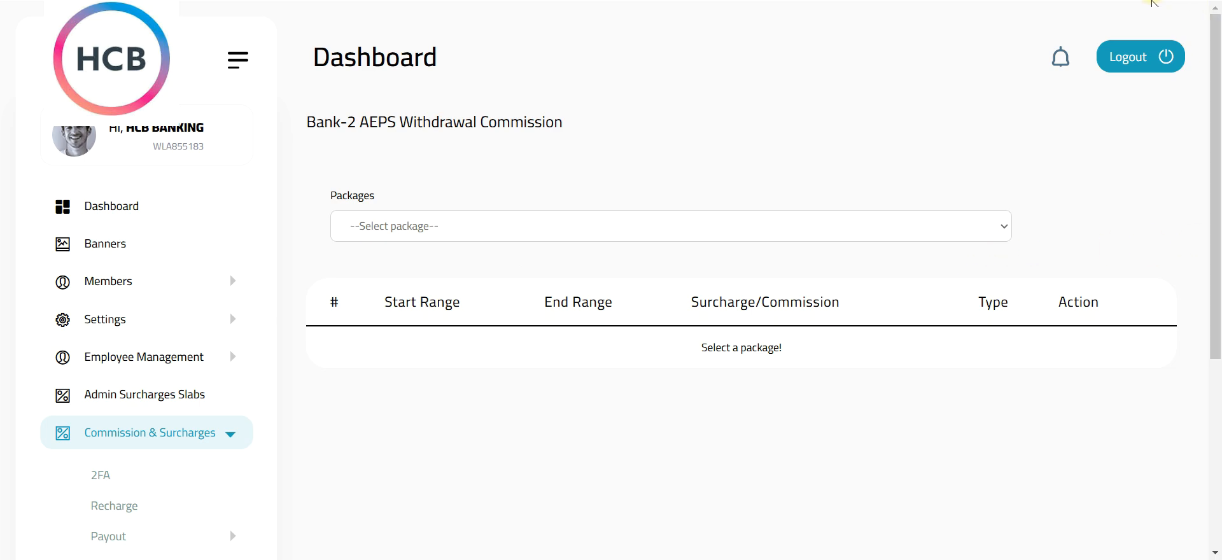
# Step: Save an AEPS Bank-2 mini statement commission of 0.80 for the free RT package
pyautogui.moveTo(1206, 83); pyautogui.dragTo(1202, 333)
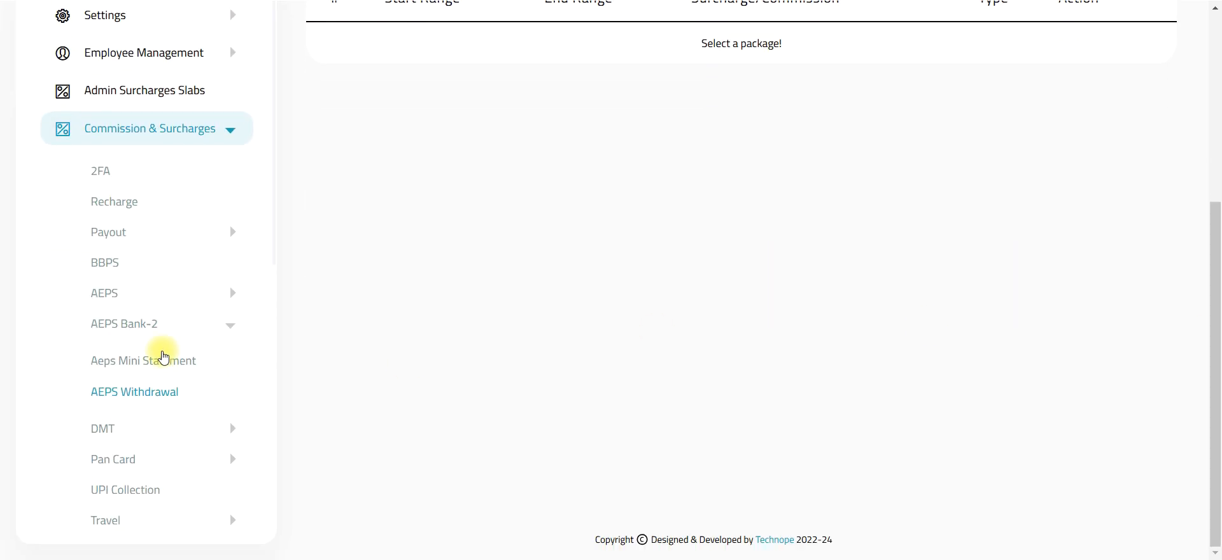
pyautogui.click(141, 368)
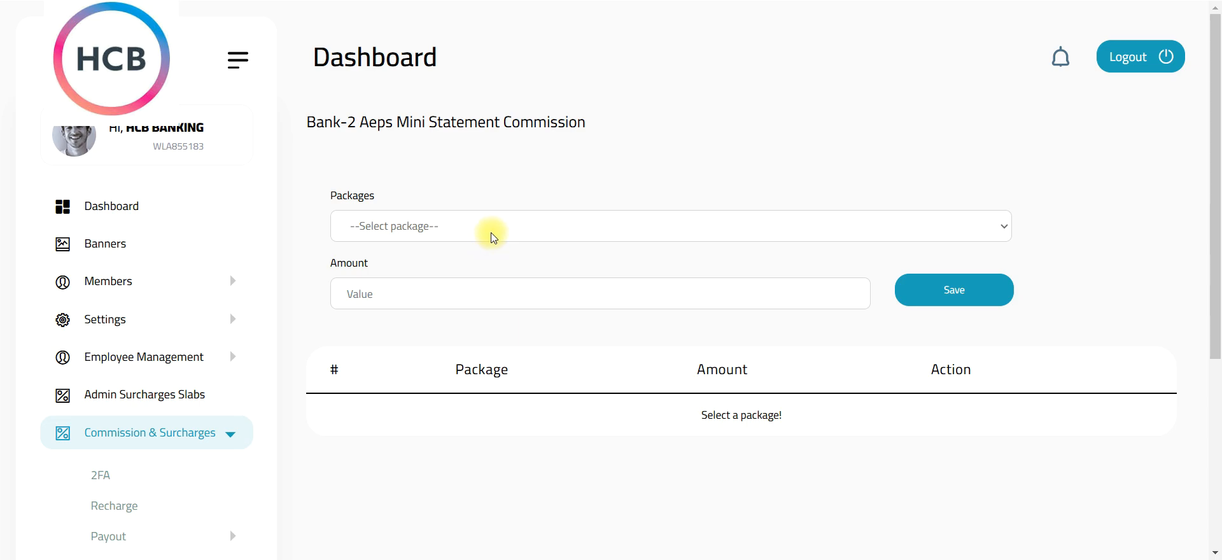
pyautogui.click(491, 232)
pyautogui.click(422, 280)
pyautogui.click(424, 296)
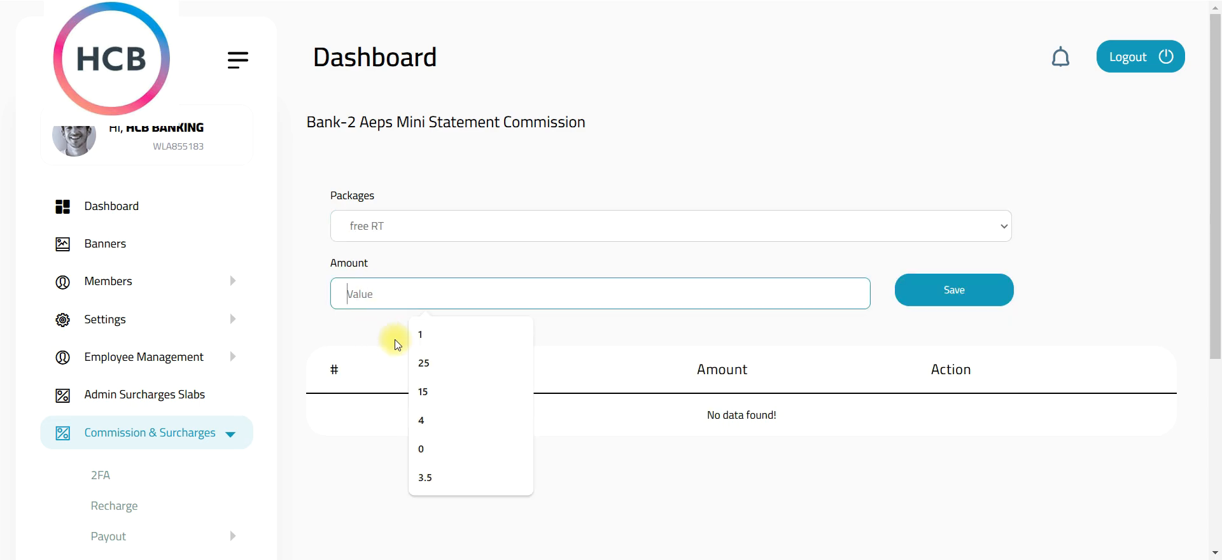
pyautogui.write('0.8')
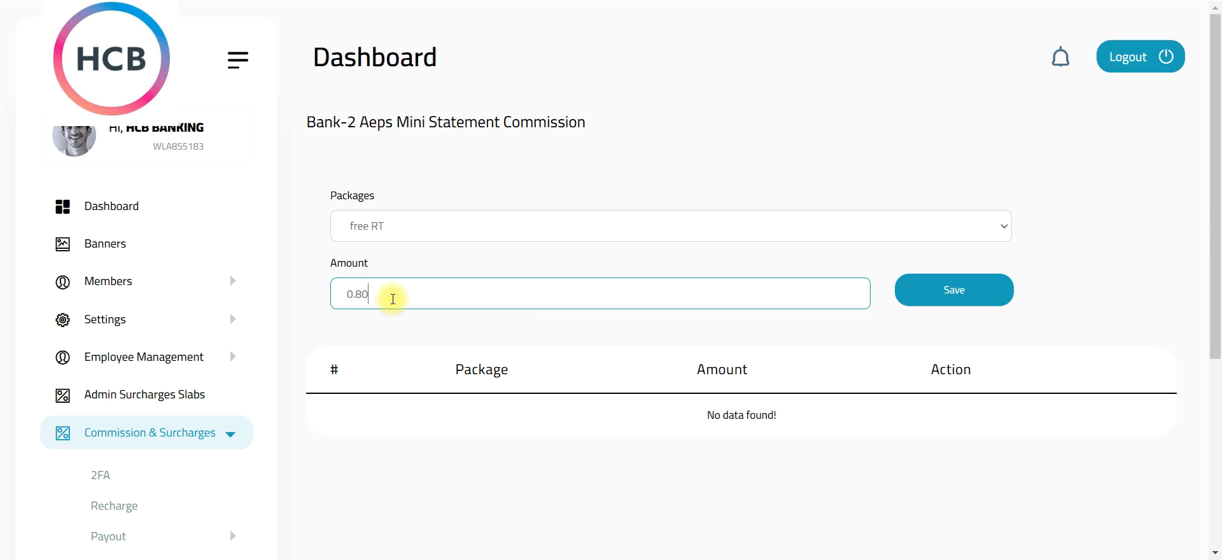
pyautogui.click(954, 289)
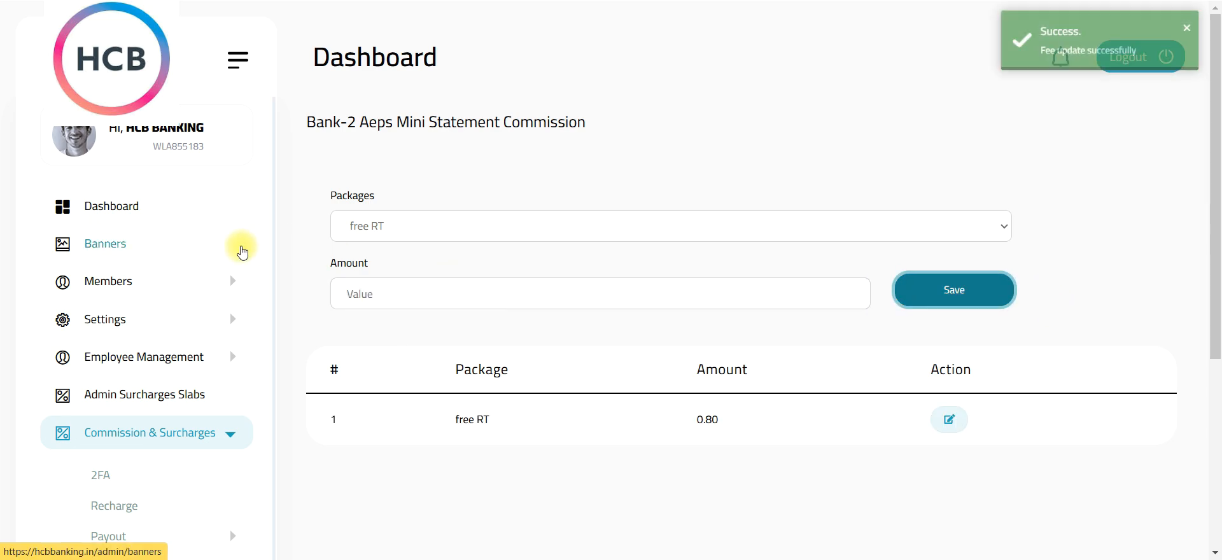
# Step: Open the travel flight commission settings for the free RT package
pyautogui.scroll(-5, 540, 417)
pyautogui.scroll(-5, 219, 423)
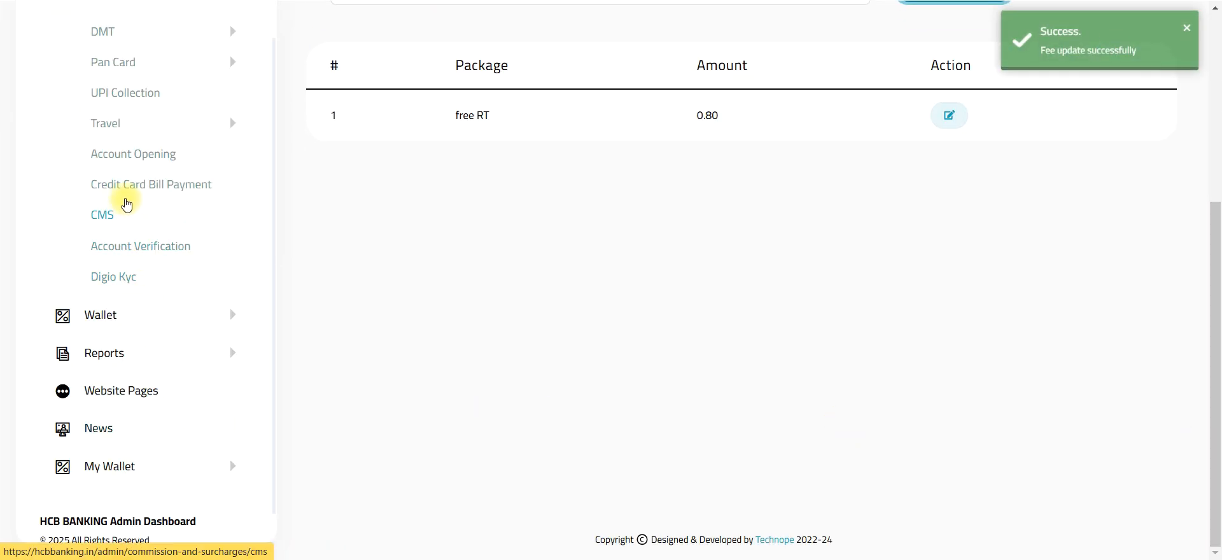
pyautogui.scroll(1, 161, 213)
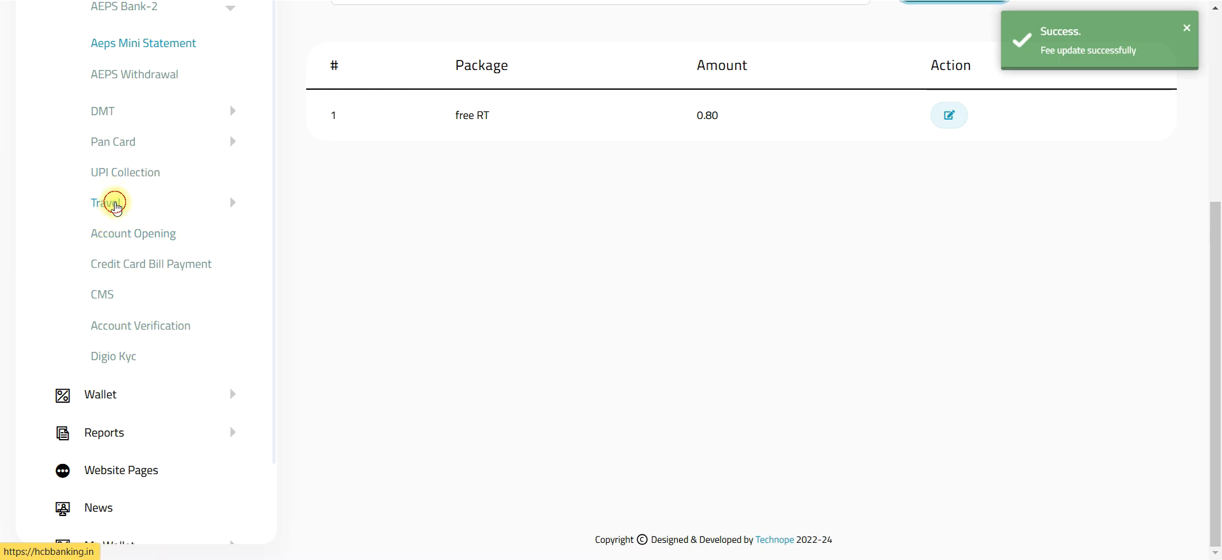
pyautogui.click(113, 202)
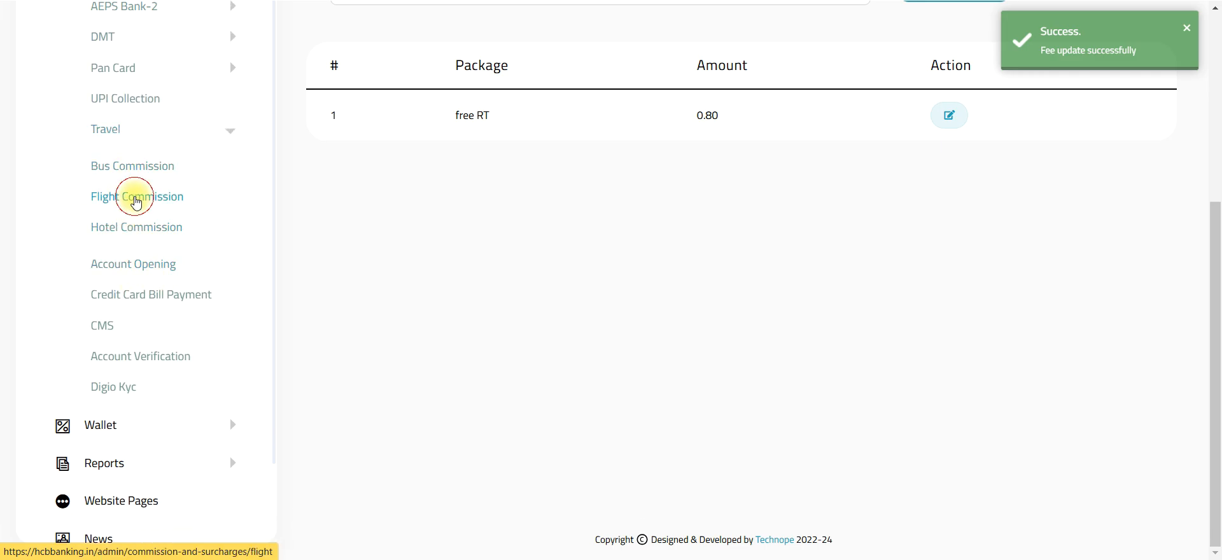
pyautogui.click(135, 201)
pyautogui.click(447, 230)
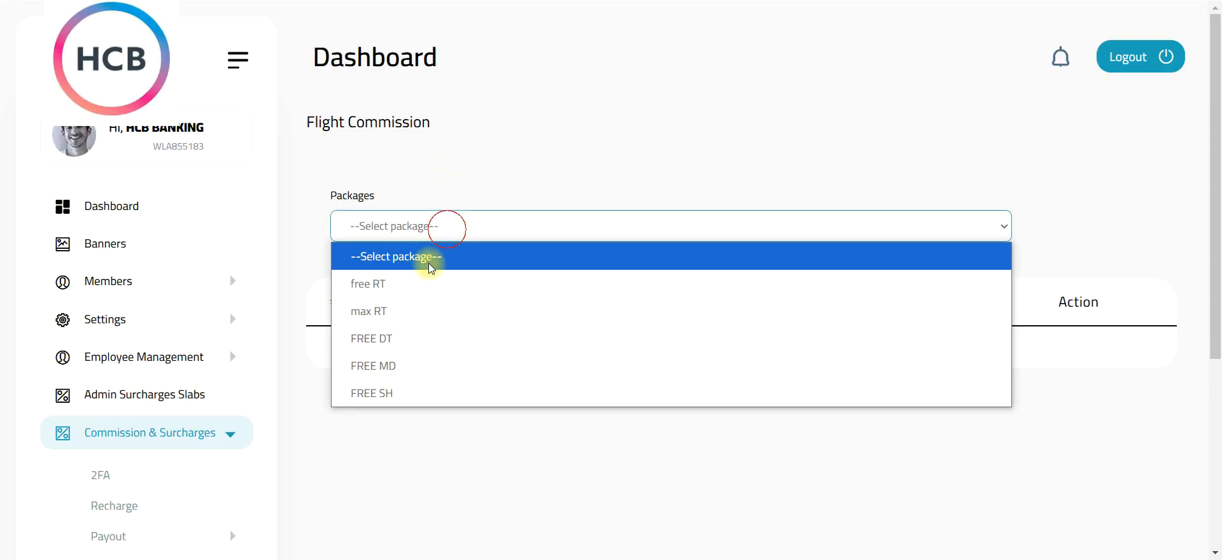
pyautogui.click(398, 284)
# Step: Save a flight commission slab for the range 1 to 200000 with a value of 5 %
pyautogui.click(377, 290)
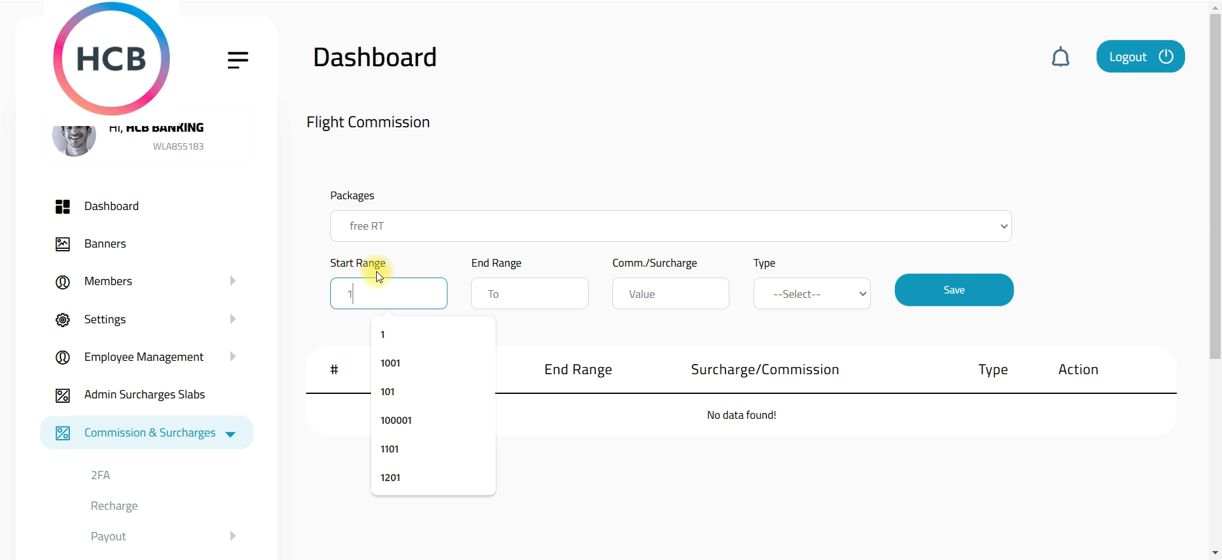
pyautogui.press('Tab')
pyautogui.write('200000')
pyautogui.click(667, 298)
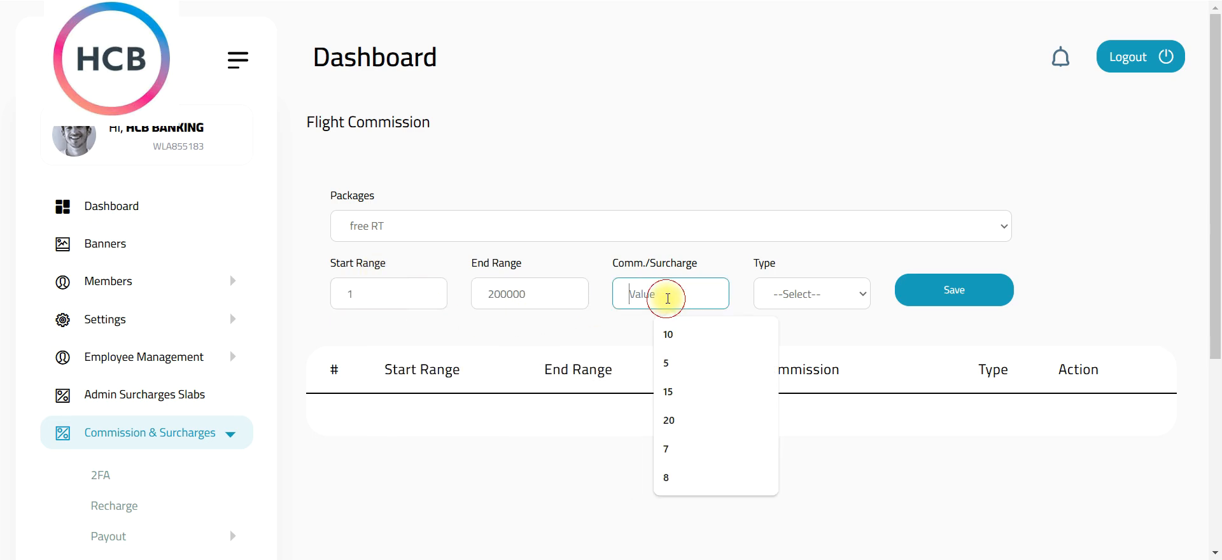
pyautogui.write('5')
pyautogui.click(862, 291)
pyautogui.click(799, 344)
pyautogui.click(942, 303)
# Step: Open the Digio Kyc surcharge settings and save an amount of 25 for the free RT package
pyautogui.moveTo(1215, 182); pyautogui.dragTo(1216, 409)
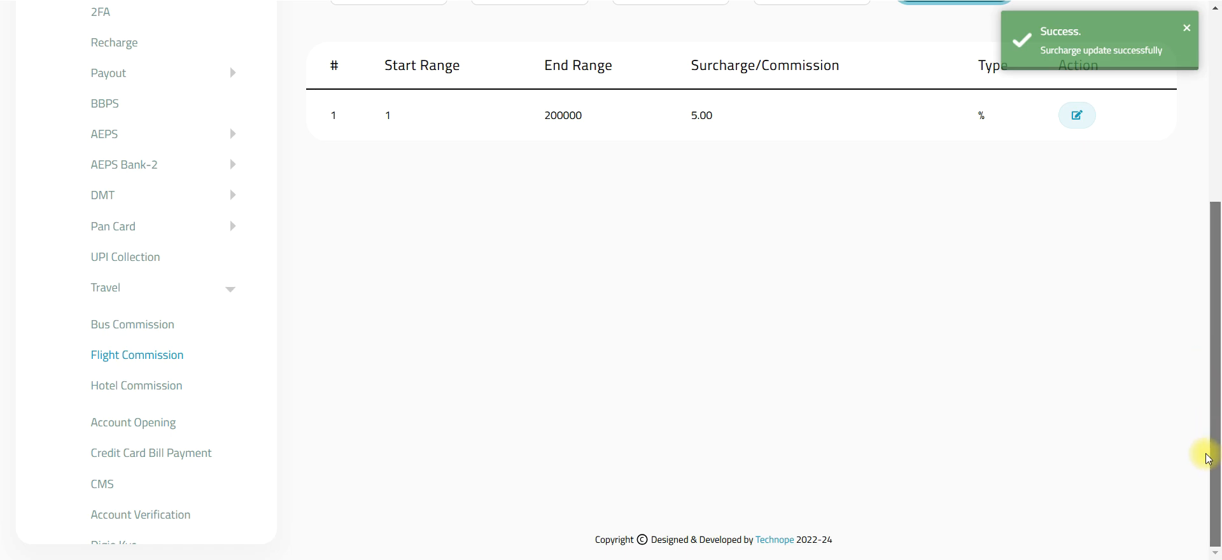
pyautogui.scroll(1, 223, 303)
pyautogui.scroll(-1, 197, 311)
pyautogui.scroll(-1, 194, 336)
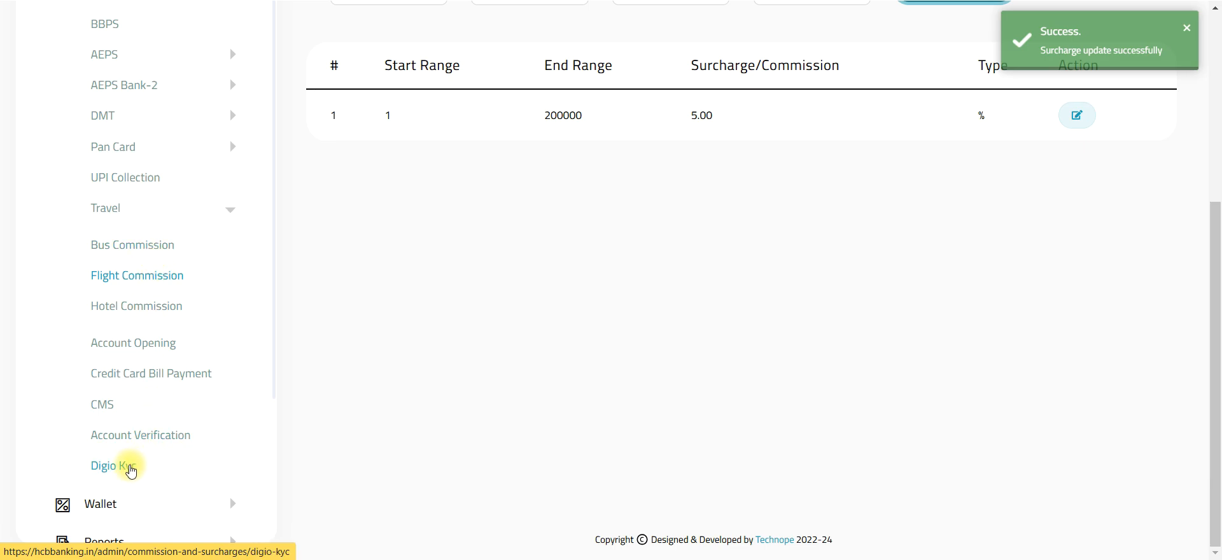
pyautogui.click(117, 474)
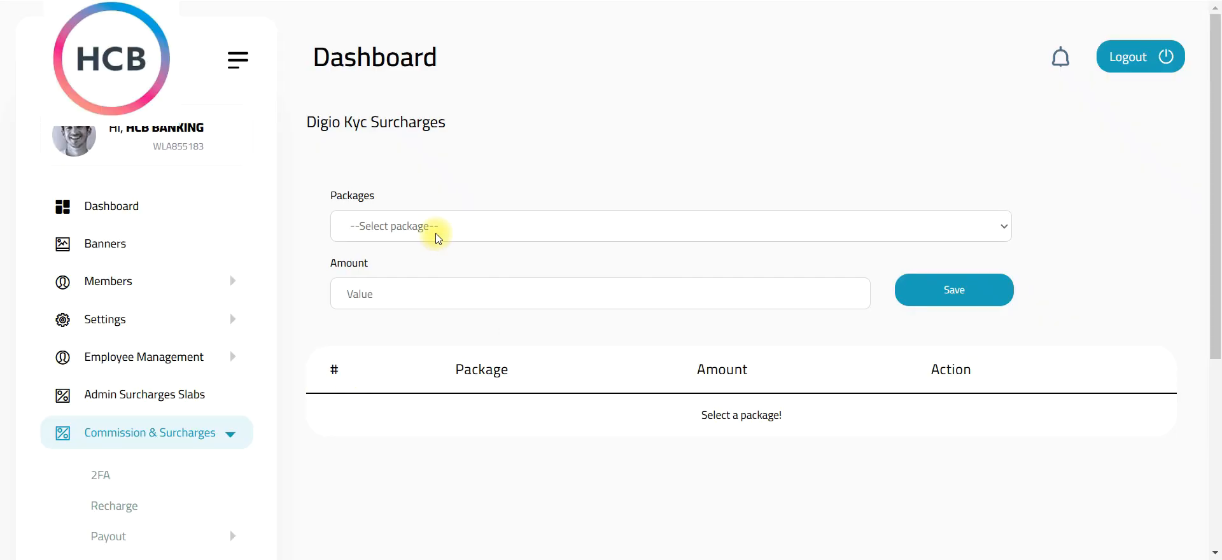
pyautogui.click(435, 233)
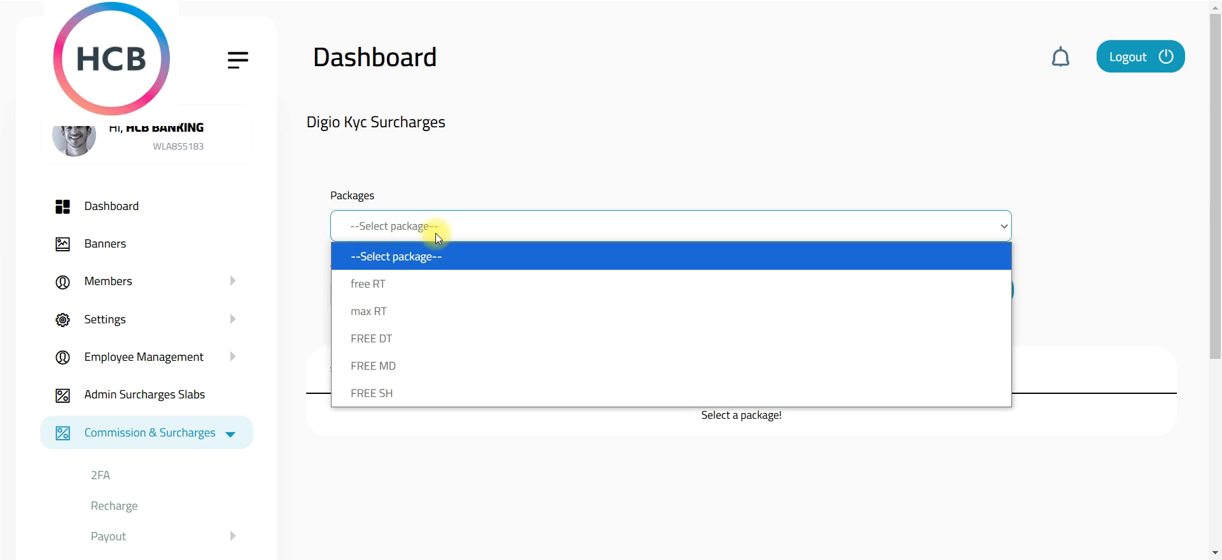
pyautogui.click(409, 276)
pyautogui.click(366, 291)
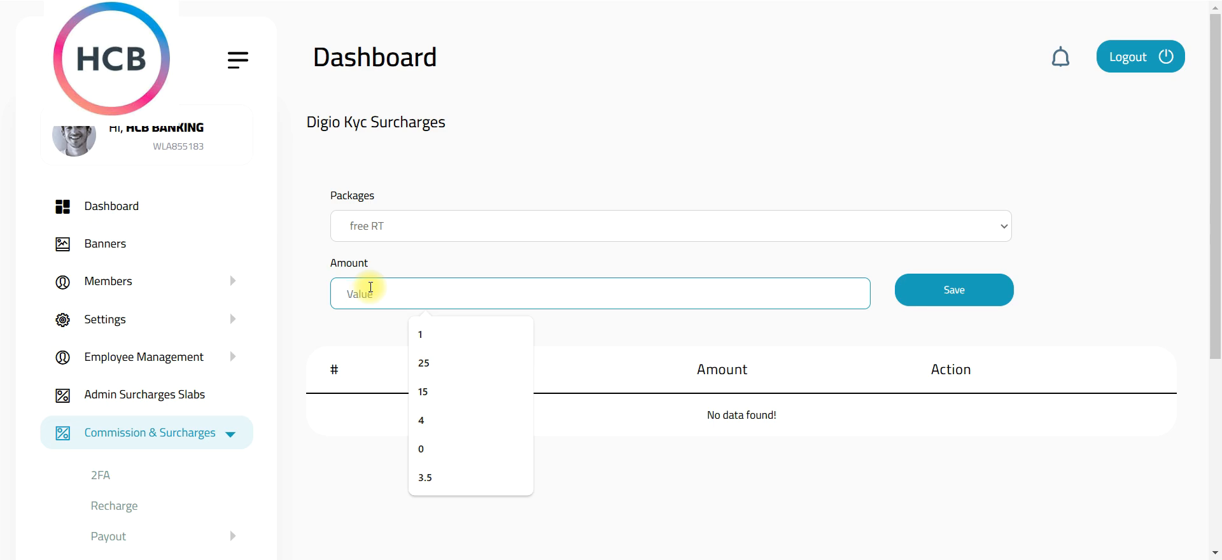
pyautogui.write('25')
pyautogui.click(906, 281)
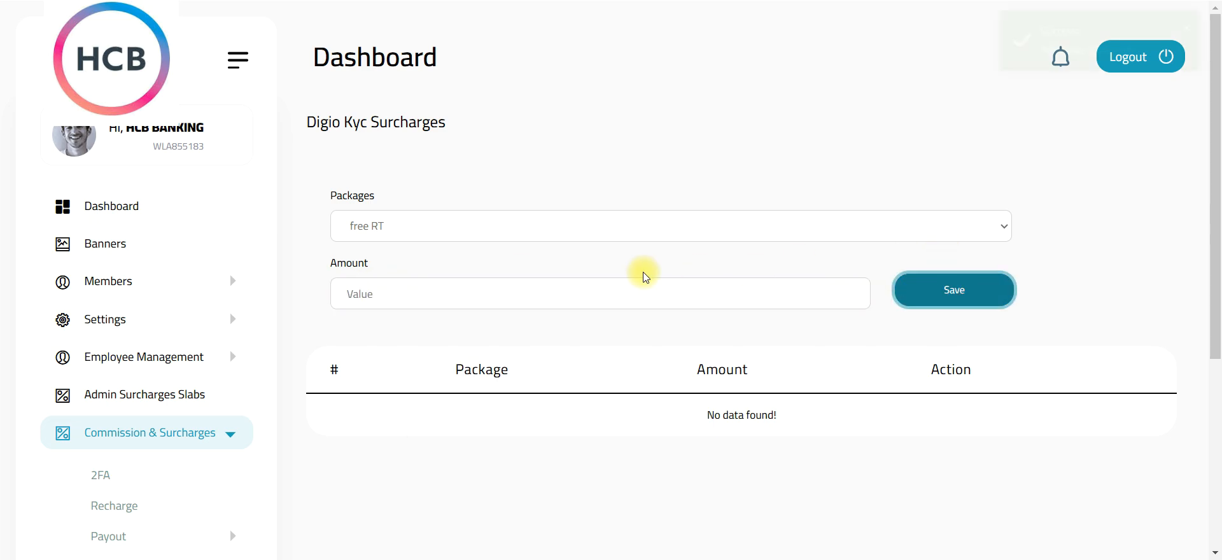
# Step: Try to save a second Digio Kyc surcharge entry of 99 for the free RT package
pyautogui.click(403, 294)
pyautogui.write('99')
pyautogui.click(980, 296)
pyautogui.click(417, 233)
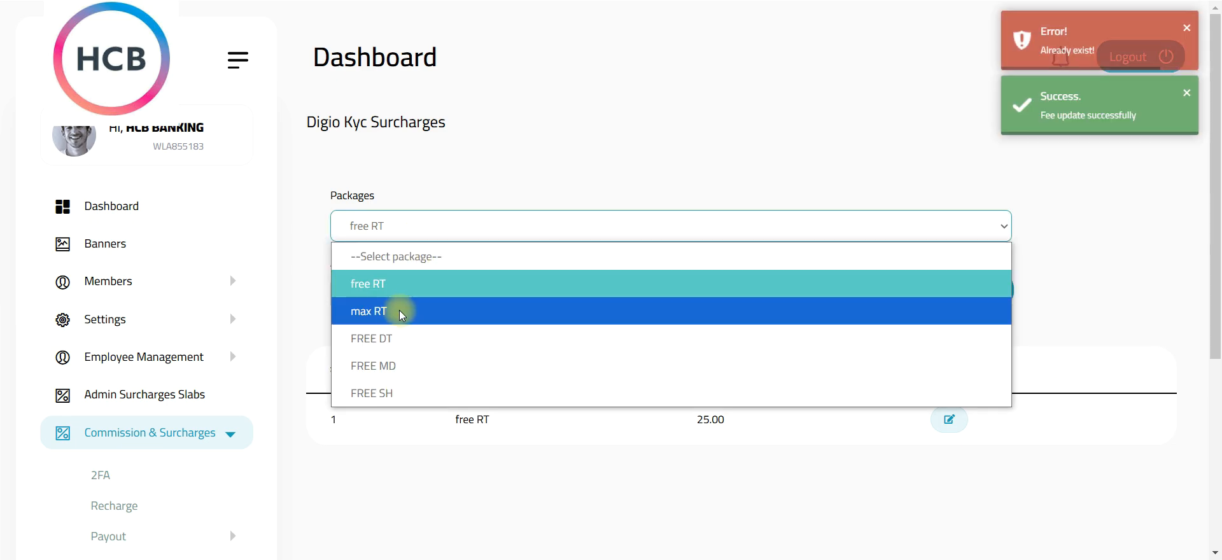
# Step: Edit the free RT package's existing Digio Kyc surcharge and set its amount to 99
pyautogui.click(948, 420)
pyautogui.click(948, 419)
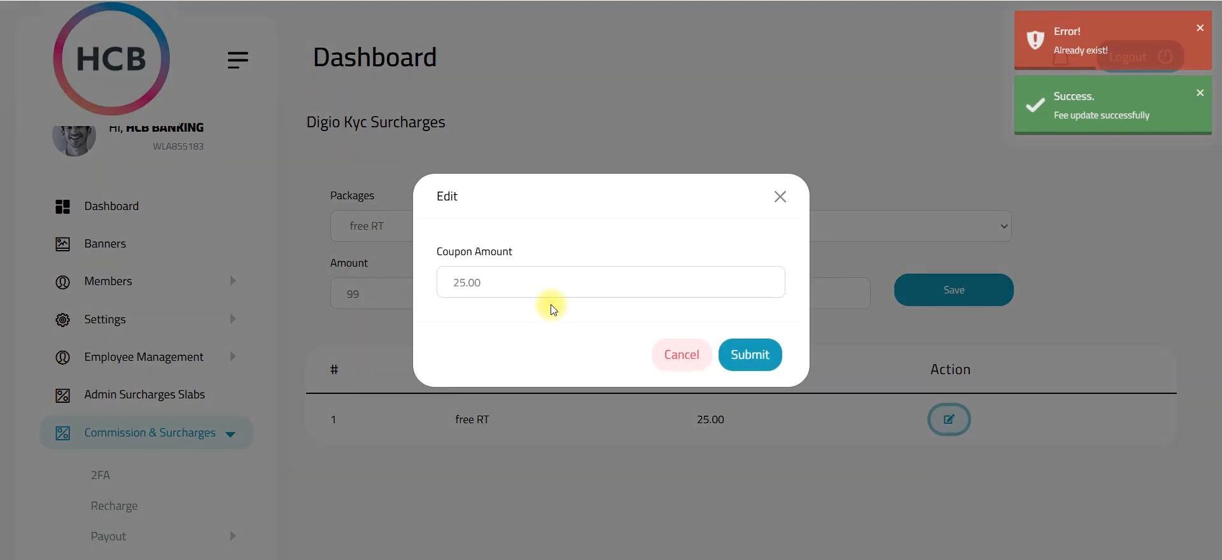
pyautogui.doubleClick(467, 282)
pyautogui.write('99')
pyautogui.click(751, 355)
# Step: Edit the free RT package's Digio Kyc surcharge again and set its amount to 49
pyautogui.click(397, 234)
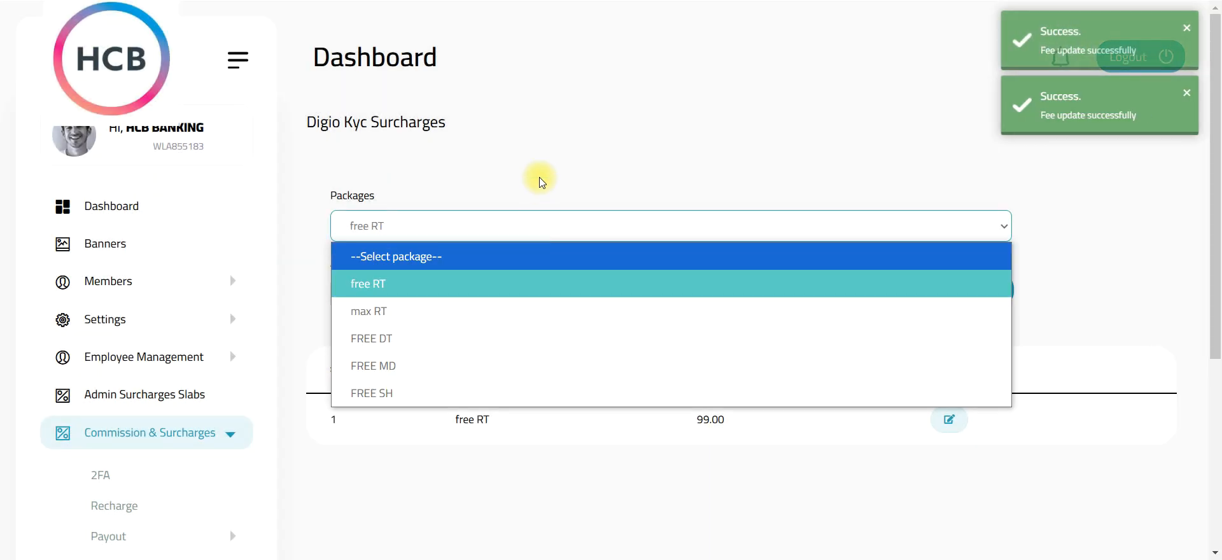
pyautogui.click(538, 153)
pyautogui.click(948, 420)
pyautogui.moveTo(494, 288); pyautogui.dragTo(418, 285)
pyautogui.click(749, 353)
# Step: Save a Digio Kyc surcharge of 99 for the FREE DT package
pyautogui.click(407, 229)
pyautogui.click(389, 307)
pyautogui.click(381, 238)
pyautogui.click(396, 338)
pyautogui.click(360, 294)
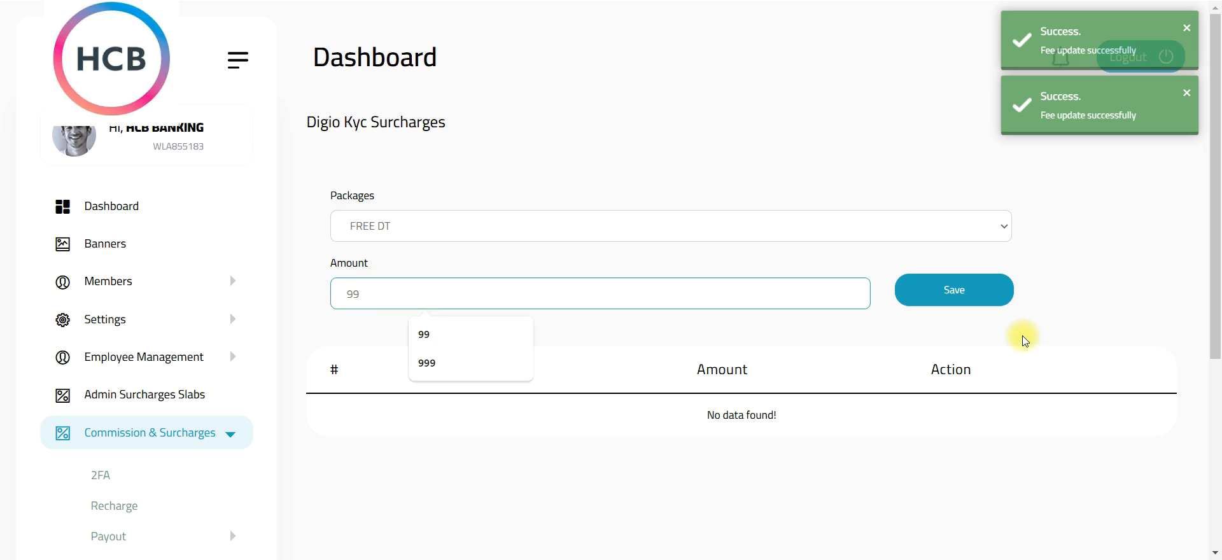
pyautogui.click(953, 288)
# Step: Save a Digio Kyc surcharge of 149 for the FREE MD package
pyautogui.click(464, 228)
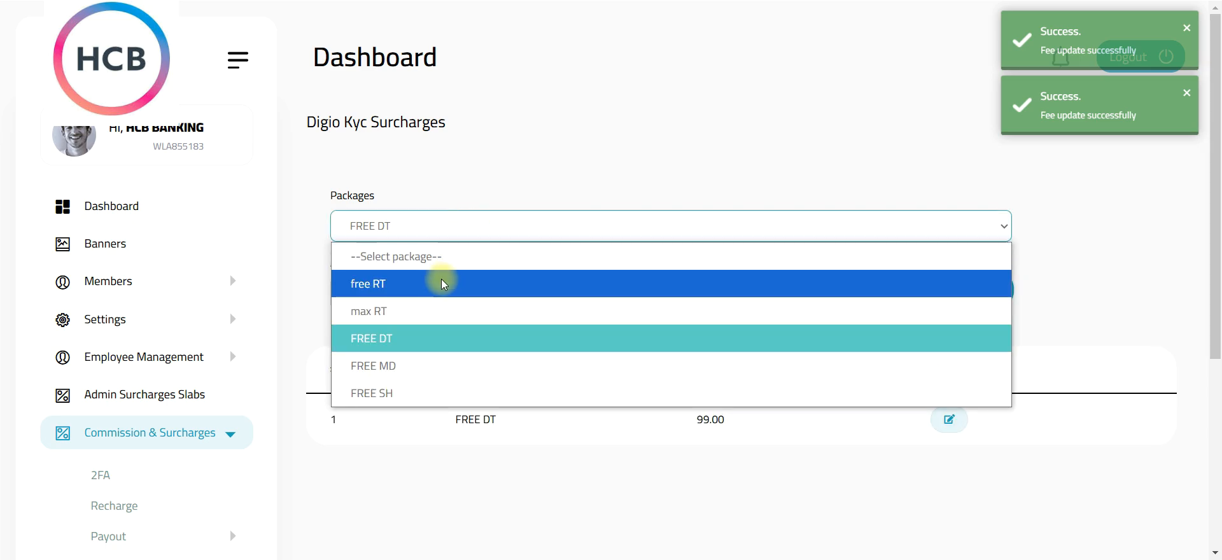
pyautogui.click(403, 278)
pyautogui.click(417, 229)
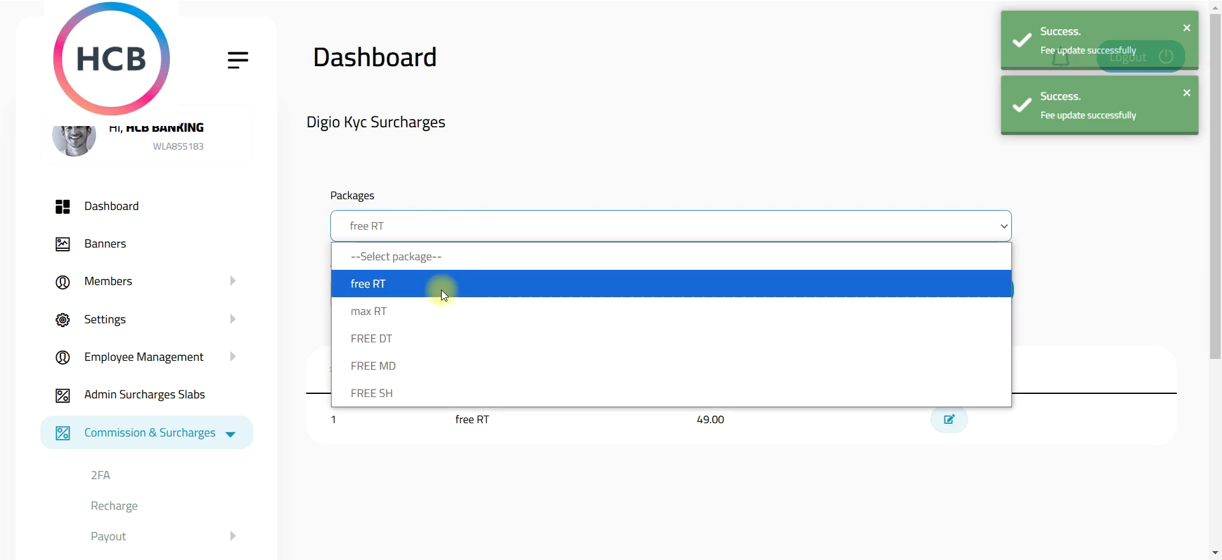
pyautogui.click(388, 360)
pyautogui.click(404, 287)
pyautogui.write('149')
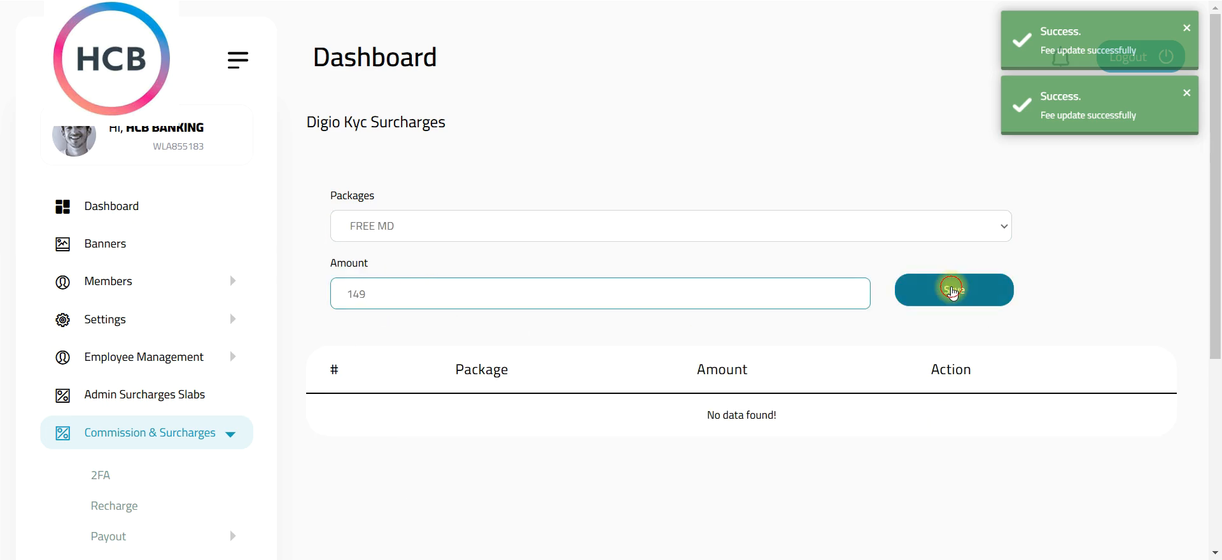
pyautogui.click(951, 288)
# Step: Save a Digio Kyc surcharge of 199 for the FREE SH package
pyautogui.click(508, 216)
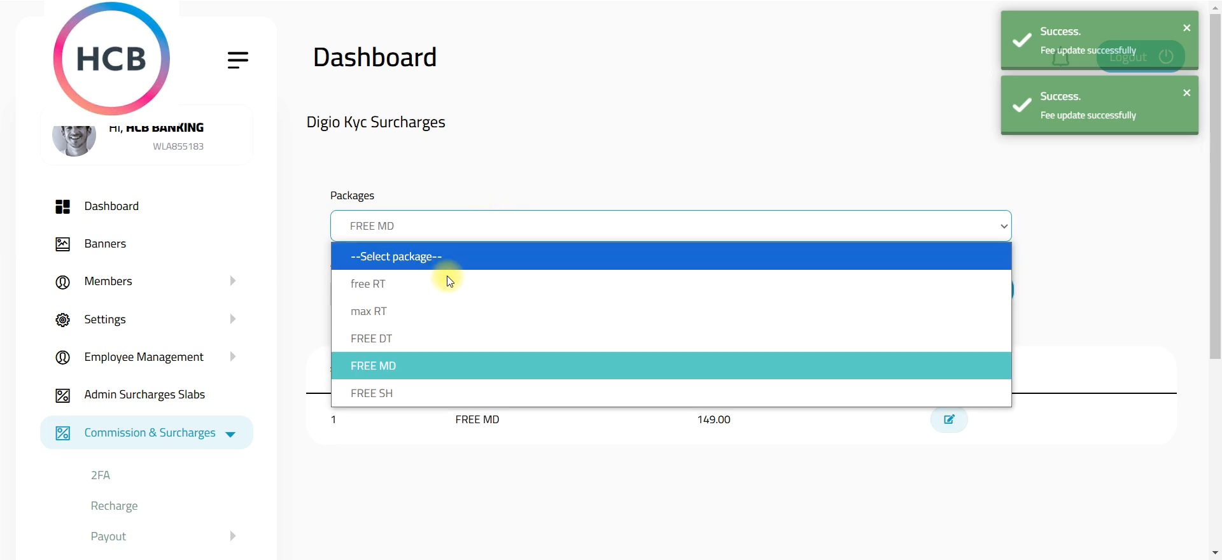
pyautogui.click(397, 390)
pyautogui.click(377, 306)
pyautogui.write('1999')
pyautogui.press('BackSpace')
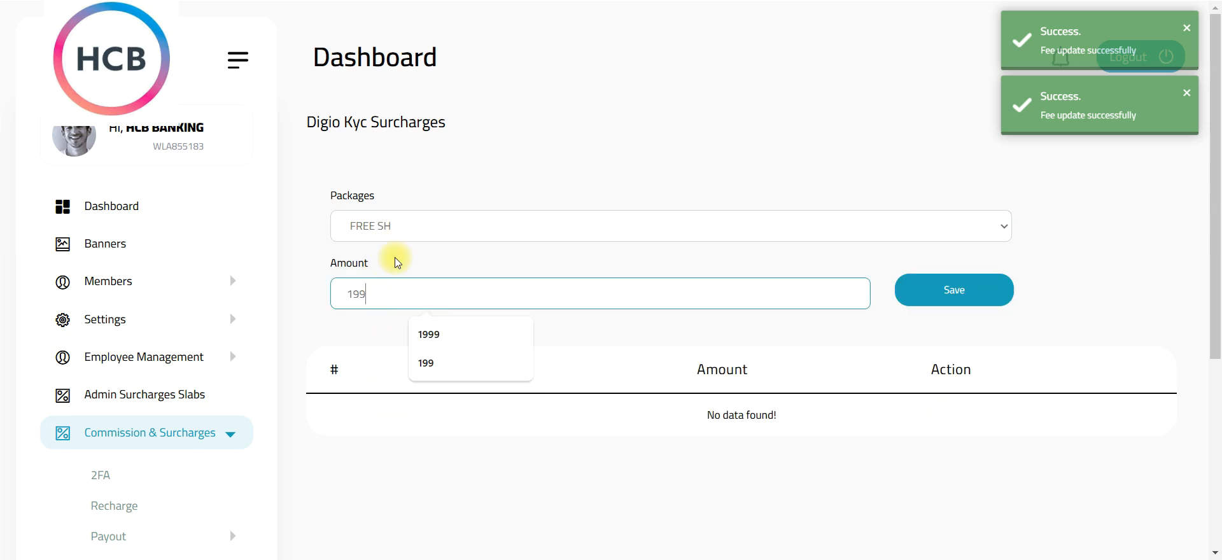
pyautogui.click(948, 293)
# Step: Open the Debit/Credit Fund page of the wallet section
pyautogui.scroll(-5, 1173, 276)
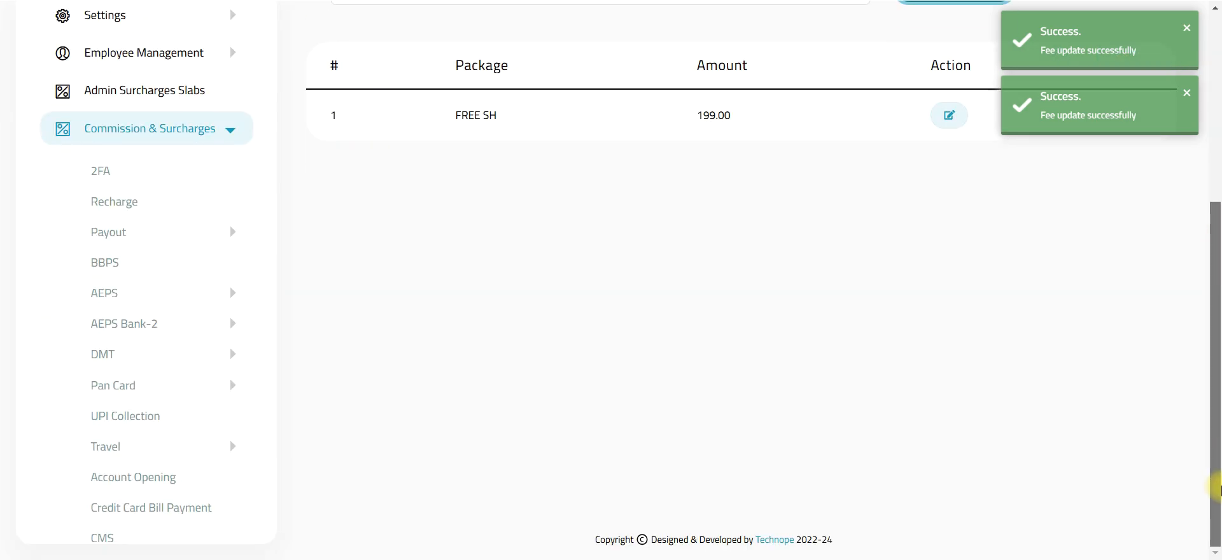
pyautogui.scroll(-3, 188, 363)
pyautogui.scroll(5, 204, 347)
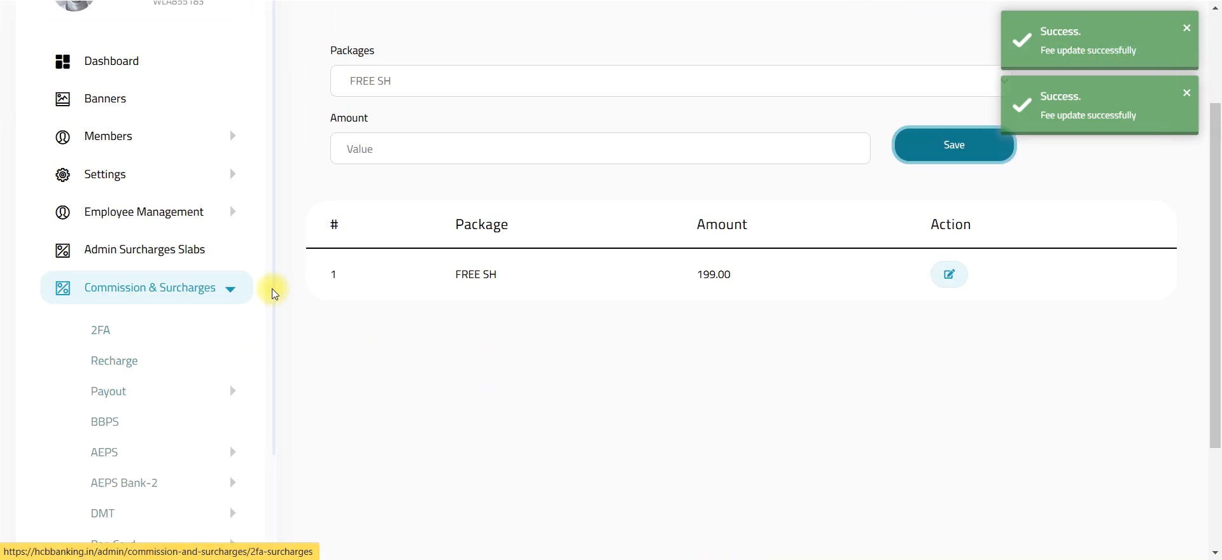
pyautogui.moveTo(272, 291); pyautogui.dragTo(273, 541)
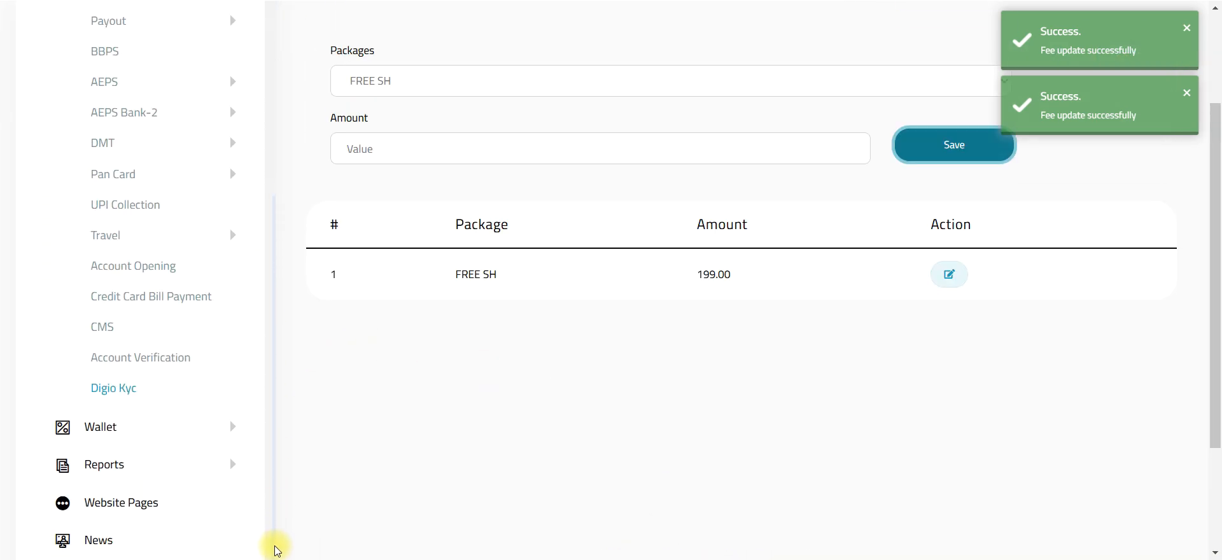
pyautogui.click(131, 433)
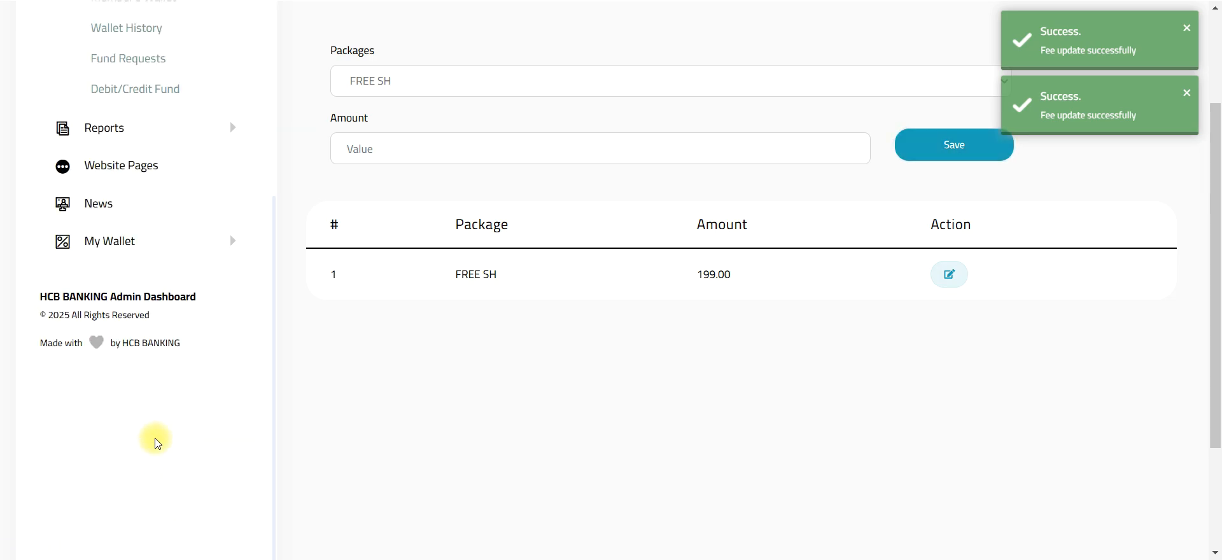
pyautogui.moveTo(1220, 349); pyautogui.dragTo(1220, 272)
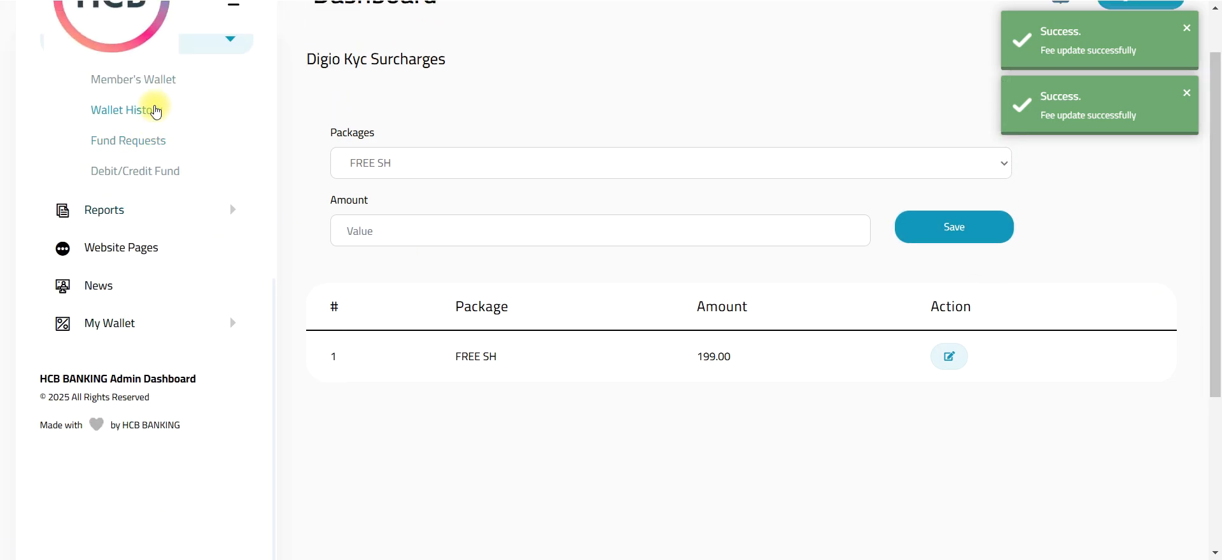
pyautogui.click(124, 179)
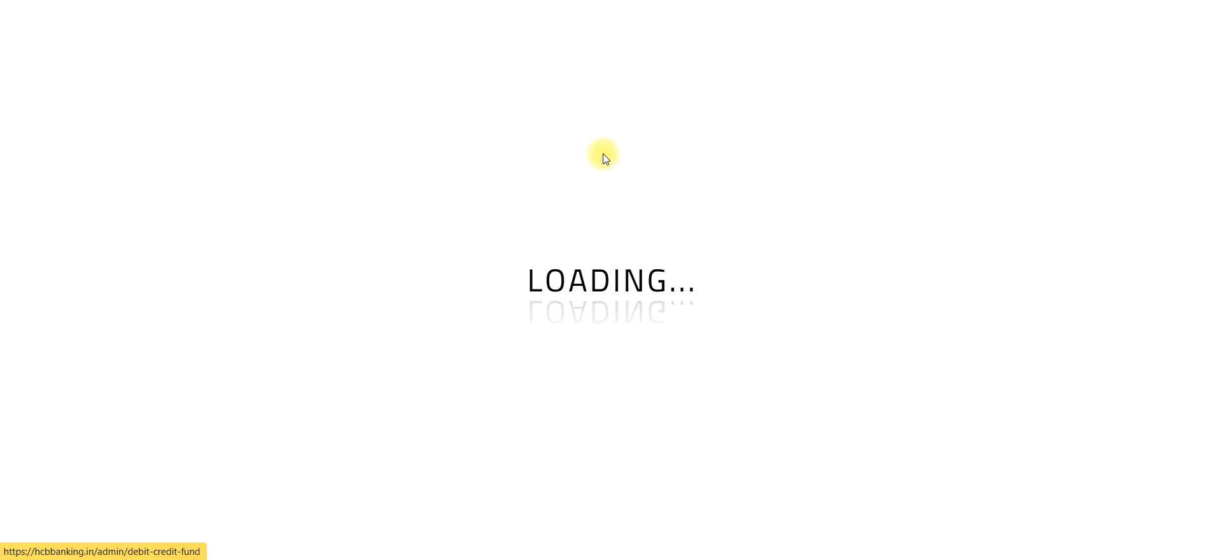
# Step: View the debit and credit choices in the Add Fund form and close it without submitting
pyautogui.click(1103, 129)
pyautogui.click(515, 123)
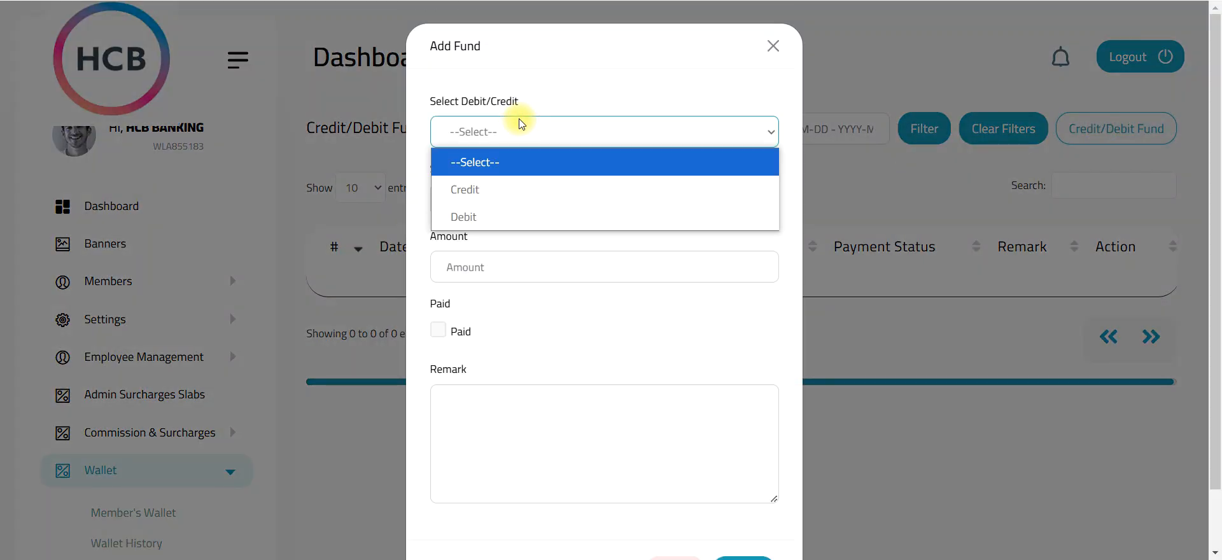
pyautogui.click(773, 46)
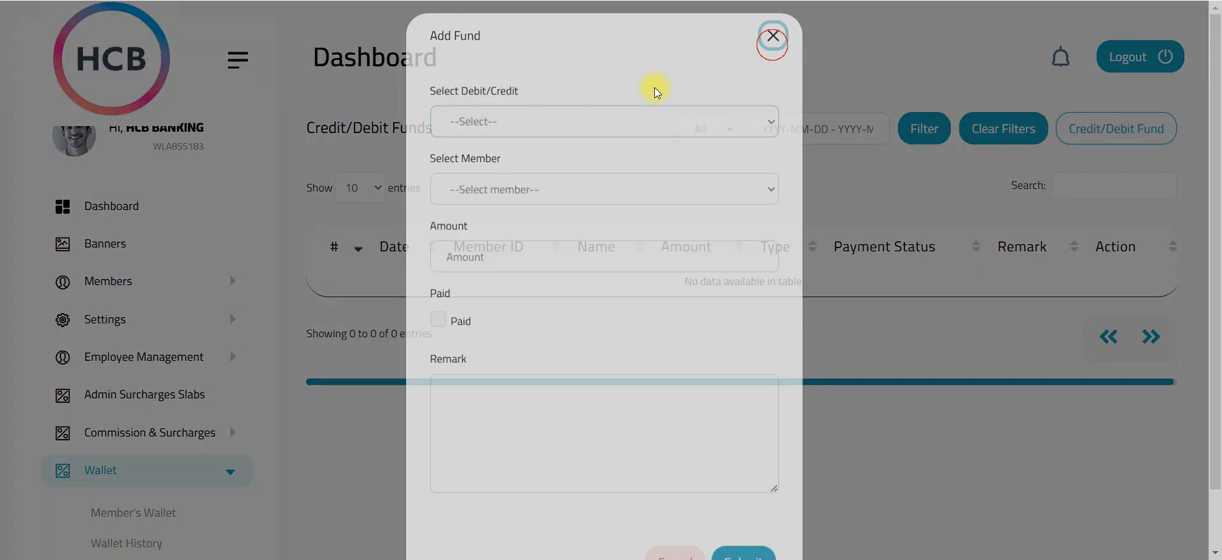
# Step: Look through the available report types, the Website Pages list and the My Wallet options
pyautogui.scroll(-5, 1213, 246)
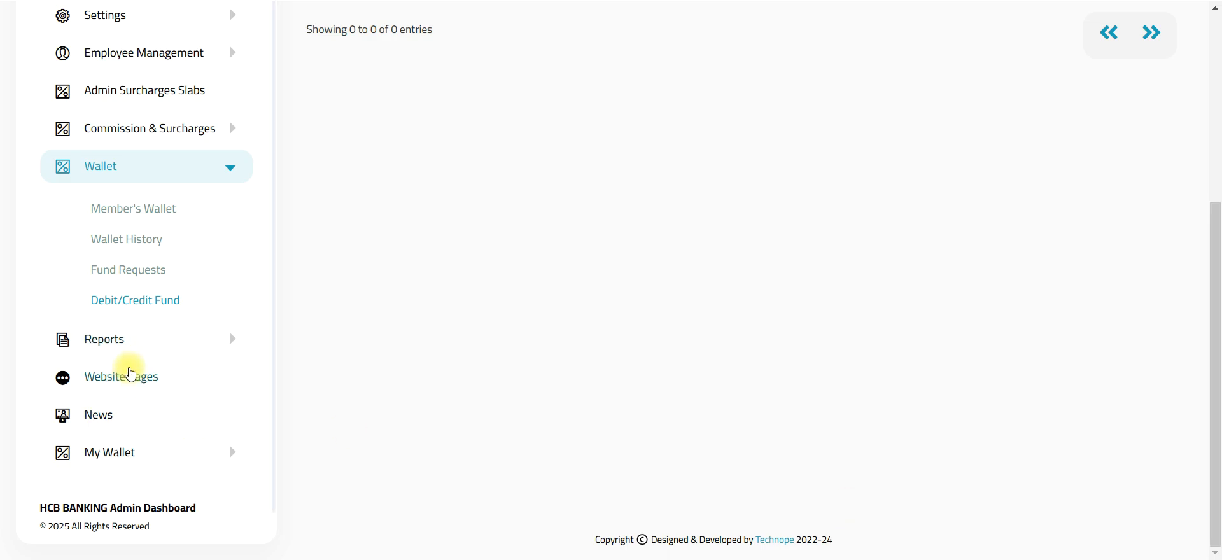
pyautogui.click(127, 341)
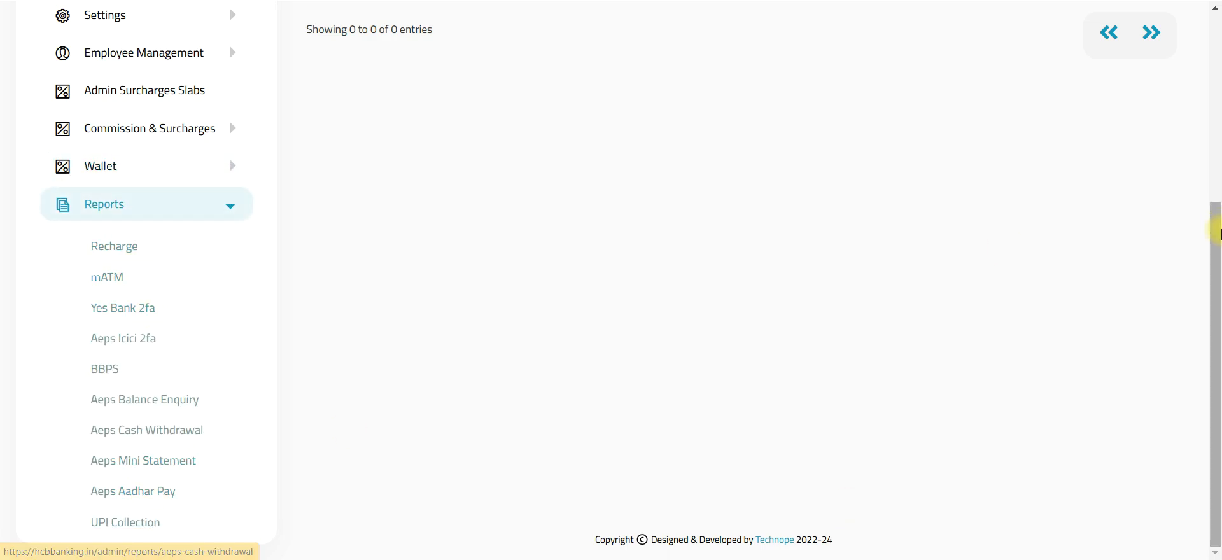
pyautogui.scroll(-7, 276, 341)
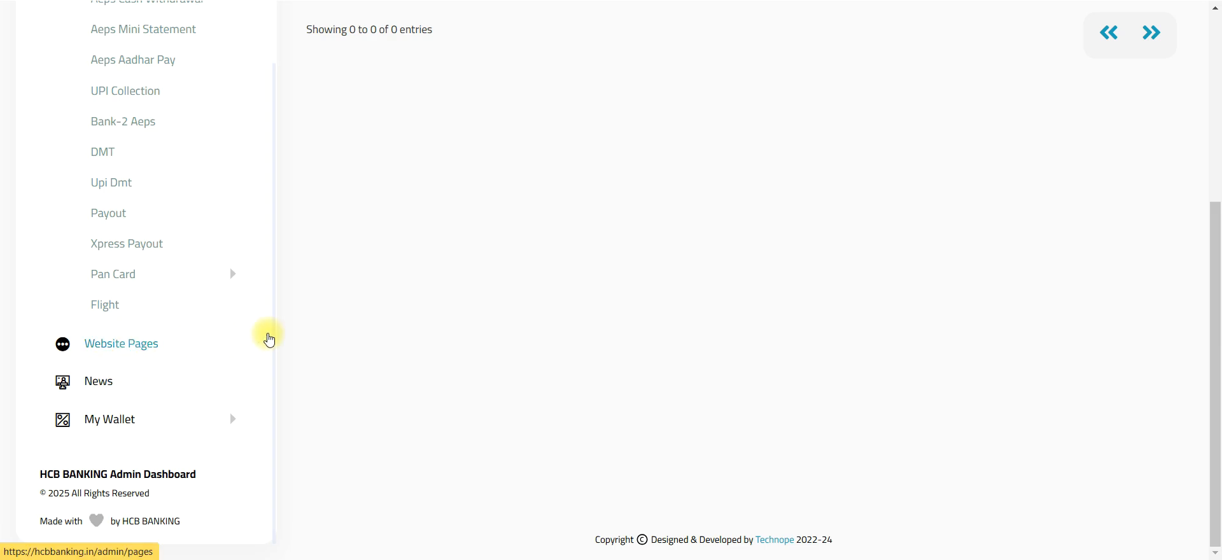
pyautogui.click(220, 340)
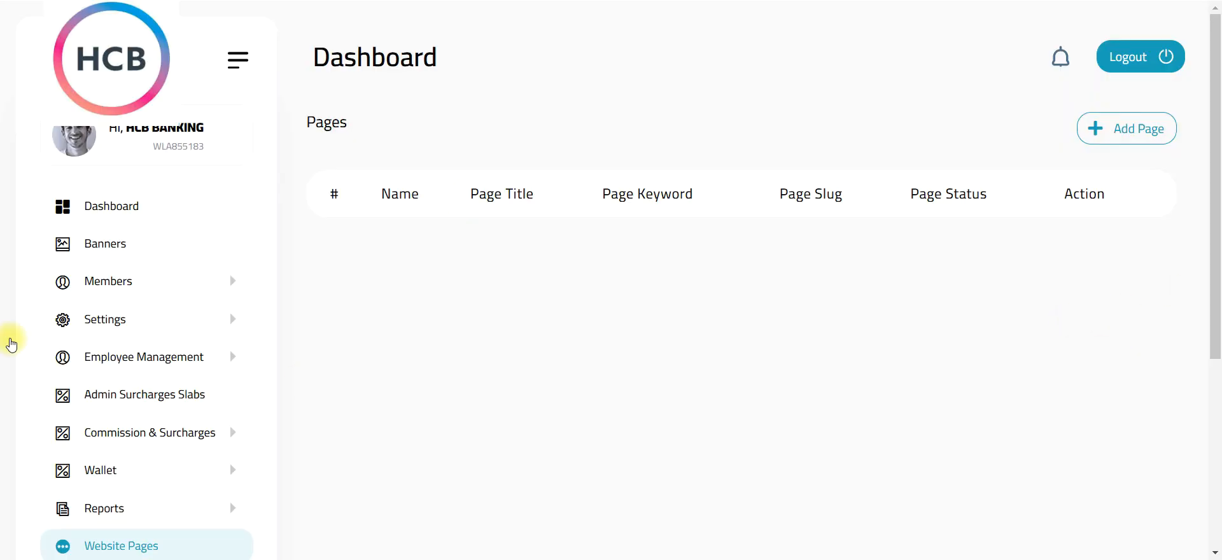
pyautogui.moveTo(1215, 259); pyautogui.dragTo(1217, 484)
pyautogui.click(151, 332)
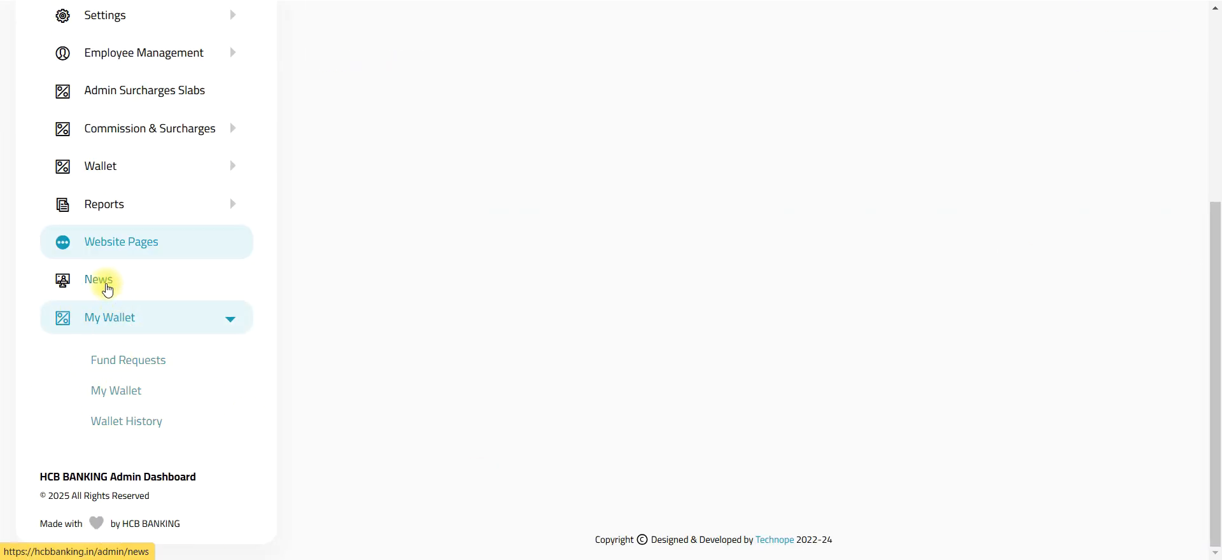
# Step: Add and save a news item with the title Technope and the description Technope
pyautogui.click(83, 262)
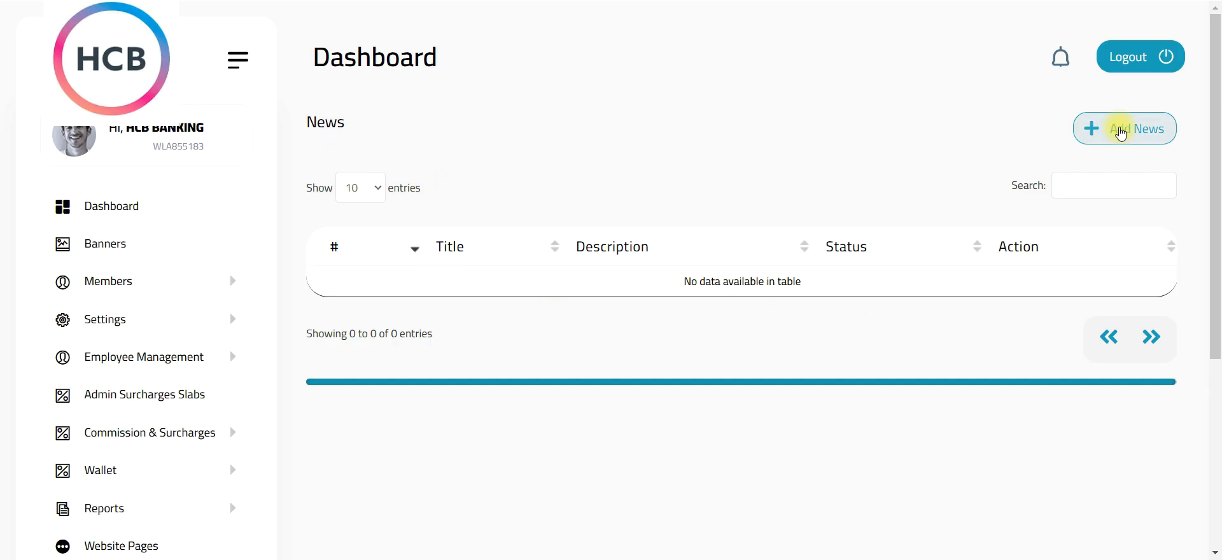
pyautogui.click(1111, 128)
pyautogui.click(404, 227)
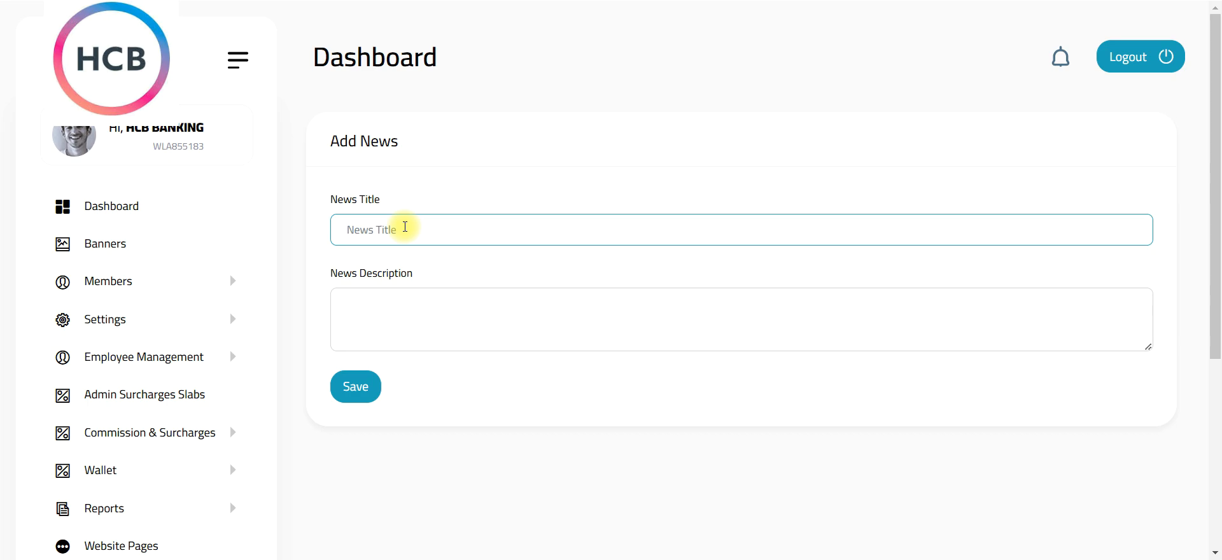
pyautogui.press('Tab')
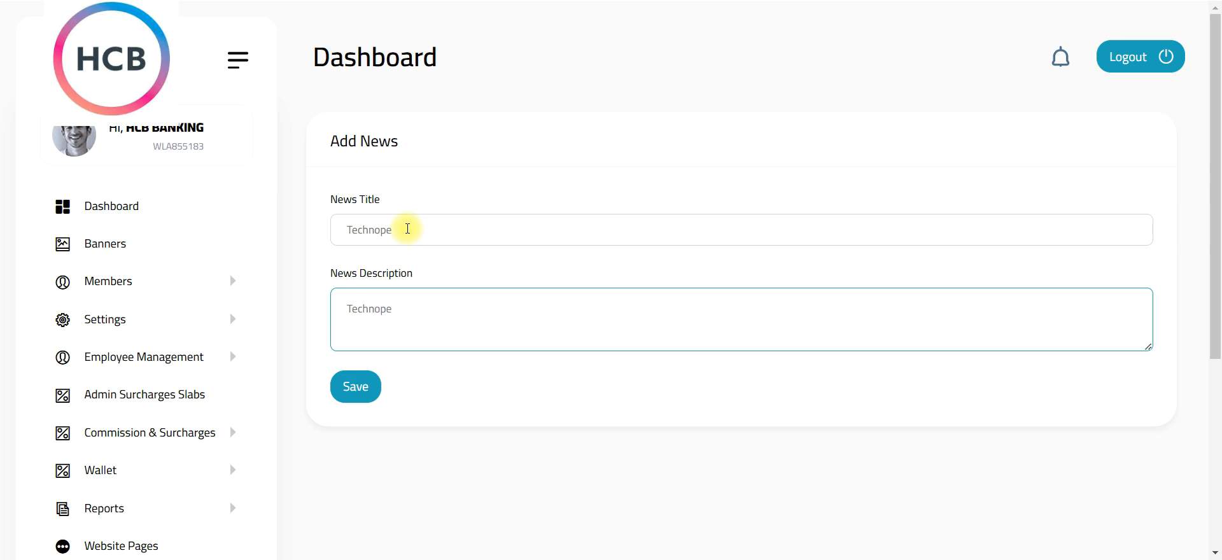
pyautogui.click(355, 385)
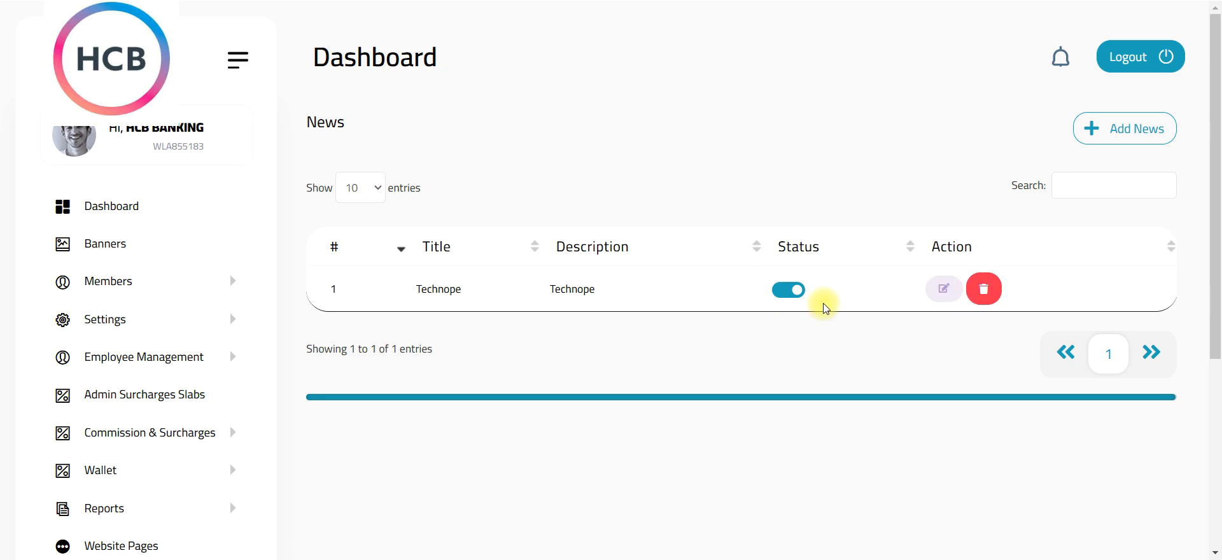
# Step: Return to the dashboard and log out of the admin portal
pyautogui.click(1149, 66)
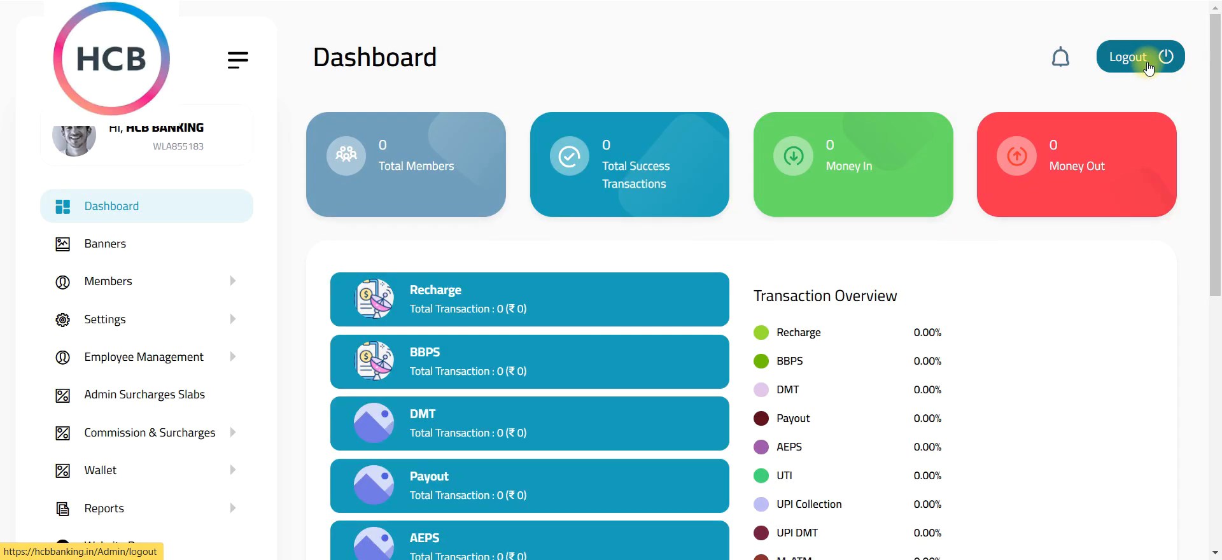
pyautogui.click(1148, 63)
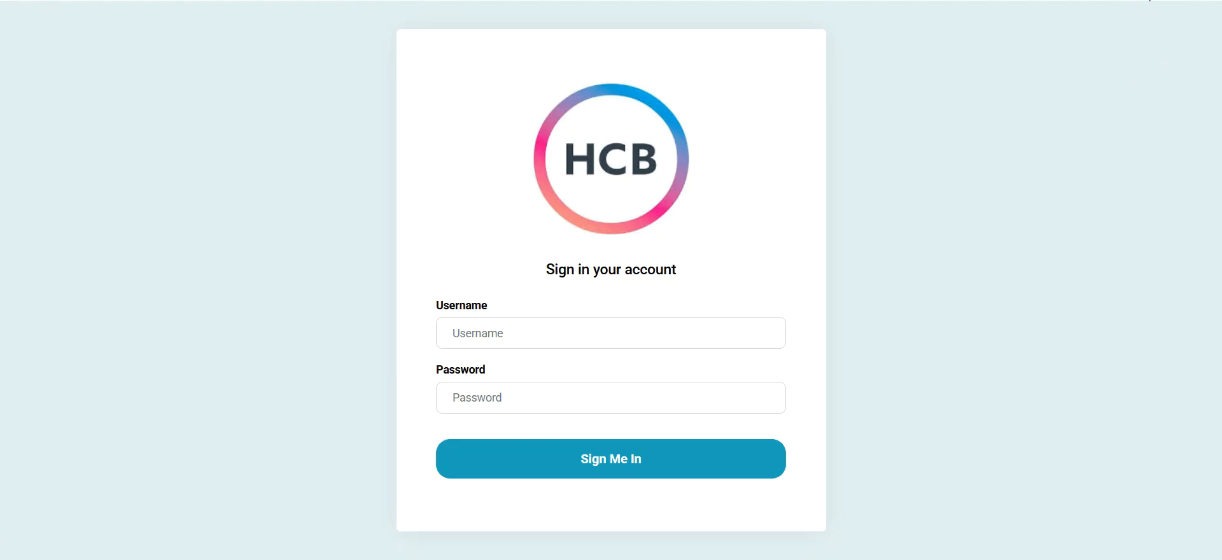